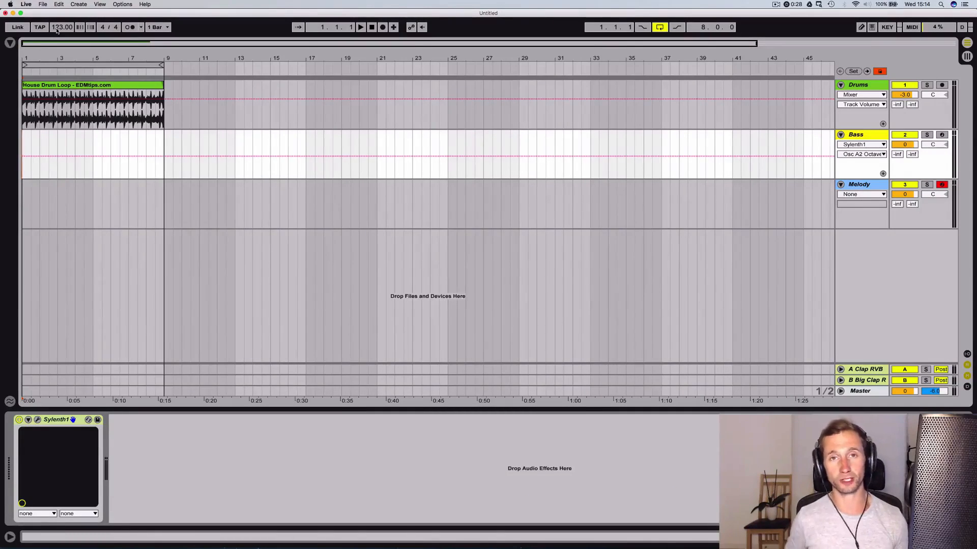
Play back the house drum loop and arm the Melody track for recording
{"action": "key", "text": "space"}
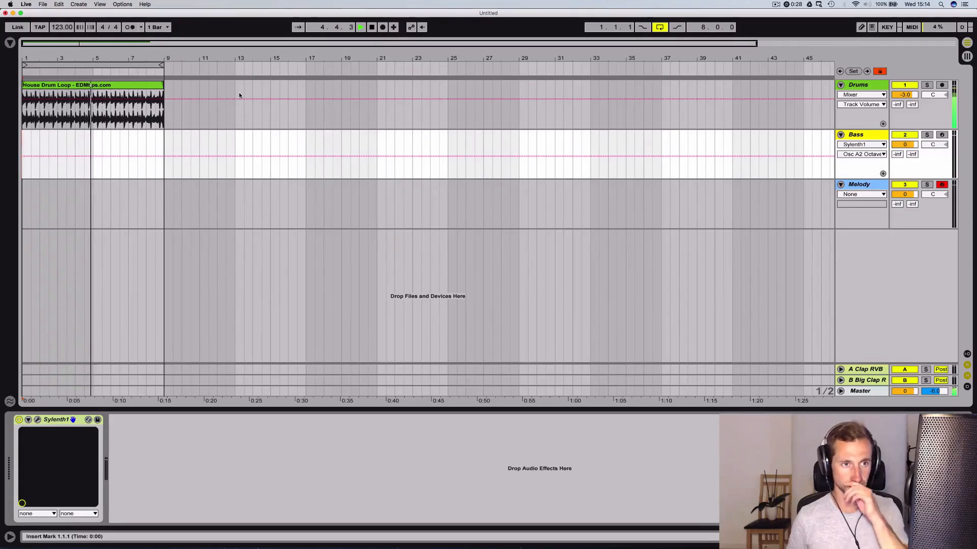
{"action": "key", "text": "space"}
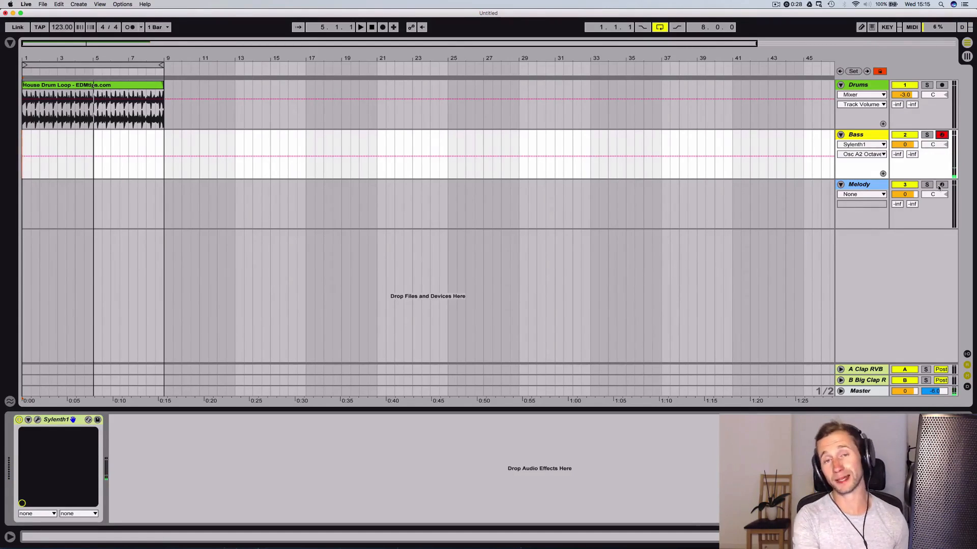
{"action": "left_click", "coordinate": [941, 185]}
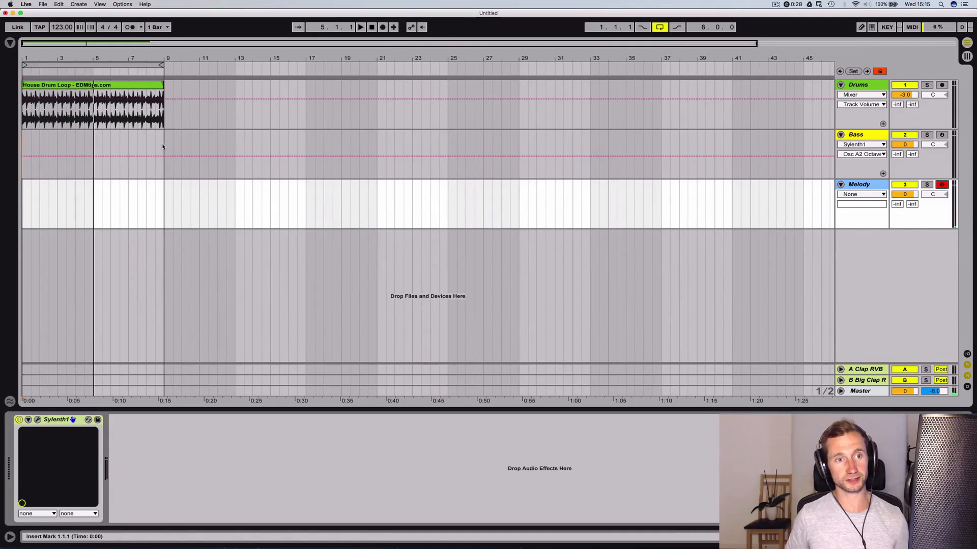
Insert an empty eight-bar MIDI clip on the Bass track from bar 1 to bar 9 and name it "Bass Line"
{"action": "left_click_drag", "start_coordinate": [163, 147], "coordinate": [23, 146]}
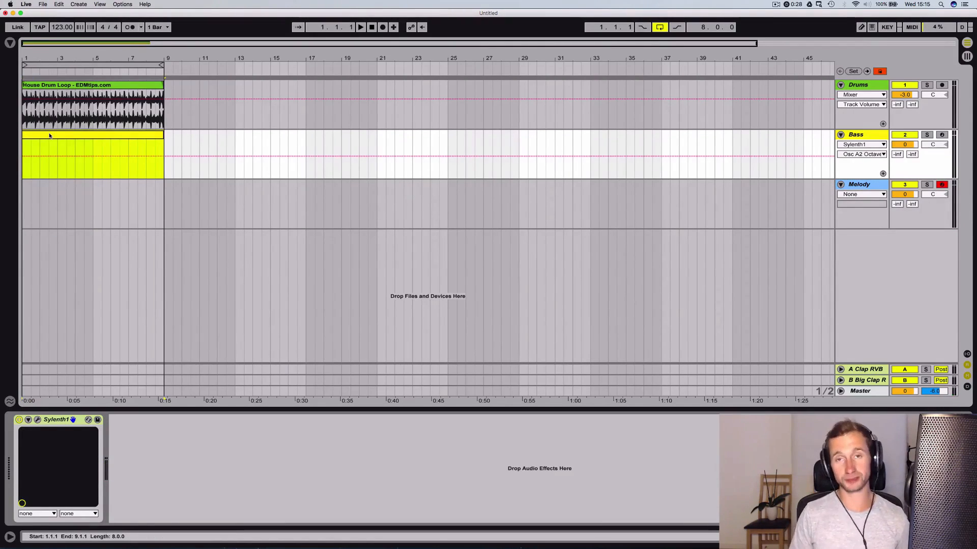
{"action": "key", "text": "super+r"}
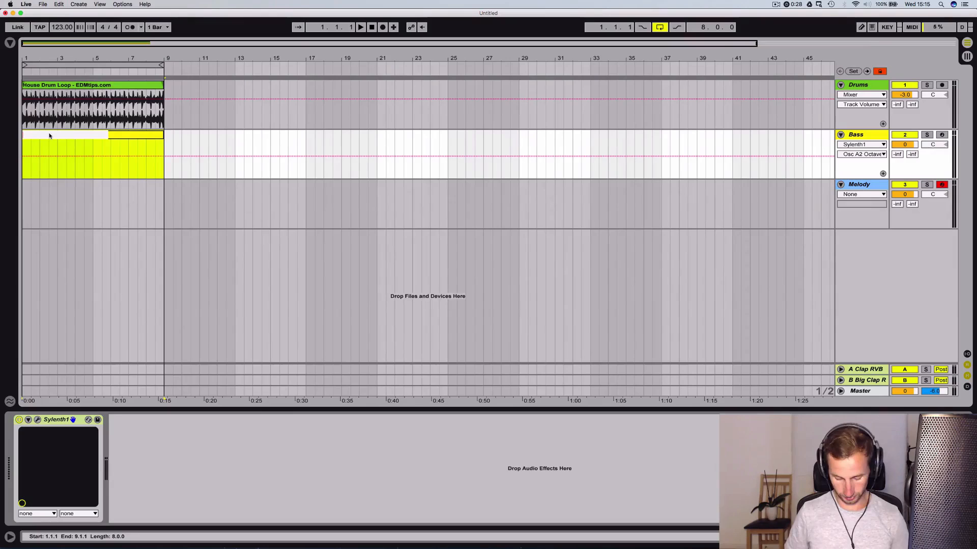
{"action": "type", "text": "Bass Line"}
{"action": "key", "text": "Return"}
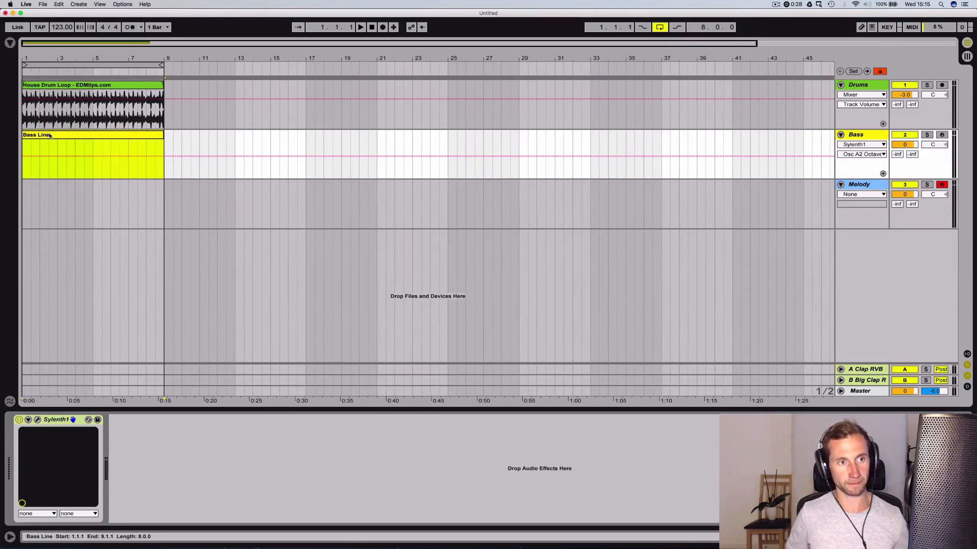
Open the Bass Line clip in an enlarged note editor and stack the C major scale notes from C1 to C2 at its start
{"action": "double_click", "coordinate": [50, 135]}
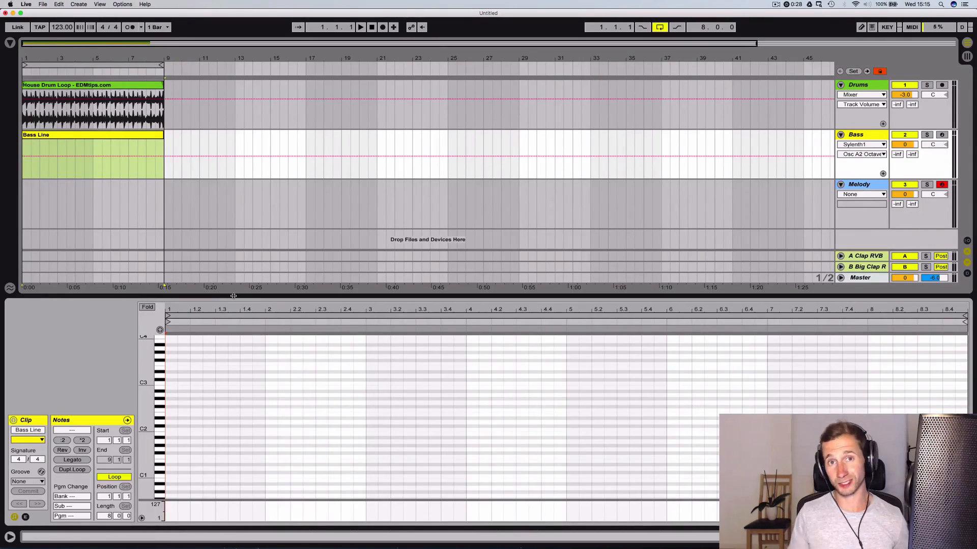
{"action": "left_click_drag", "start_coordinate": [233, 296], "coordinate": [234, 183]}
{"action": "left_click_drag", "start_coordinate": [148, 367], "coordinate": [148, 371]}
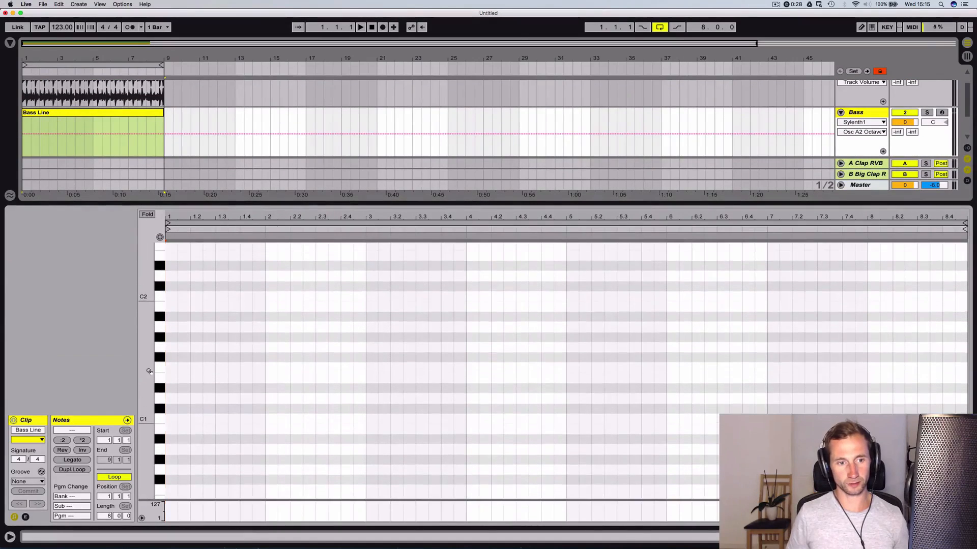
{"action": "double_click", "coordinate": [170, 419]}
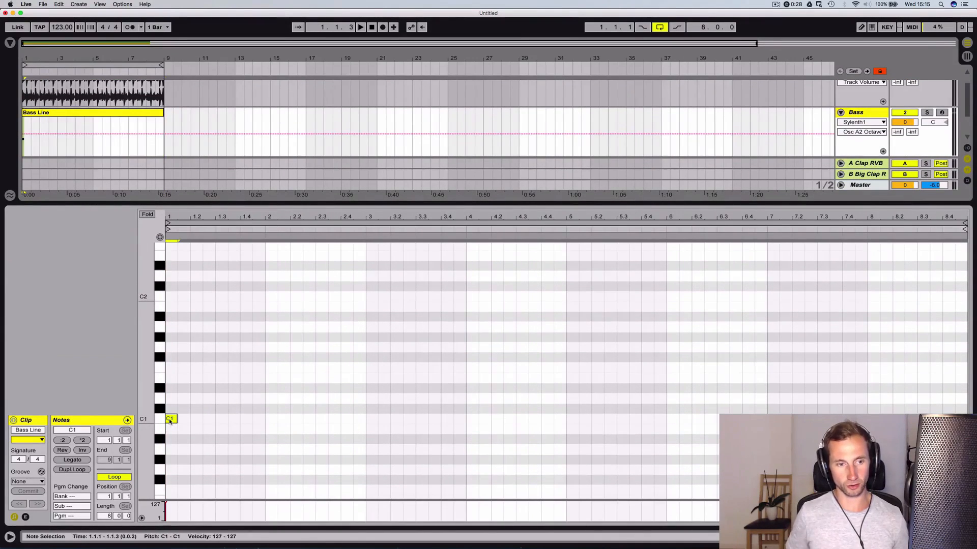
{"action": "left_click_drag", "start_coordinate": [169, 421], "coordinate": [172, 380]}
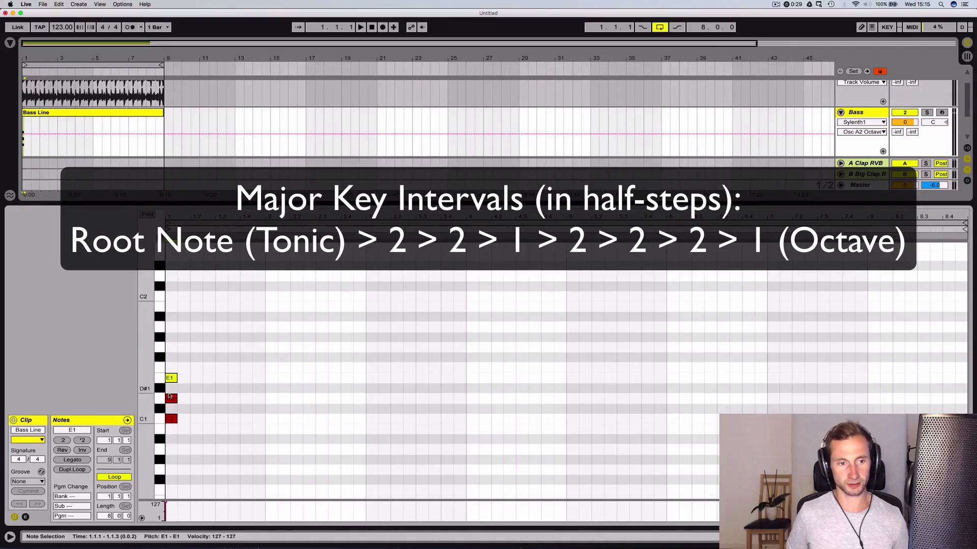
{"action": "left_click_drag", "start_coordinate": [173, 378], "coordinate": [171, 298]}
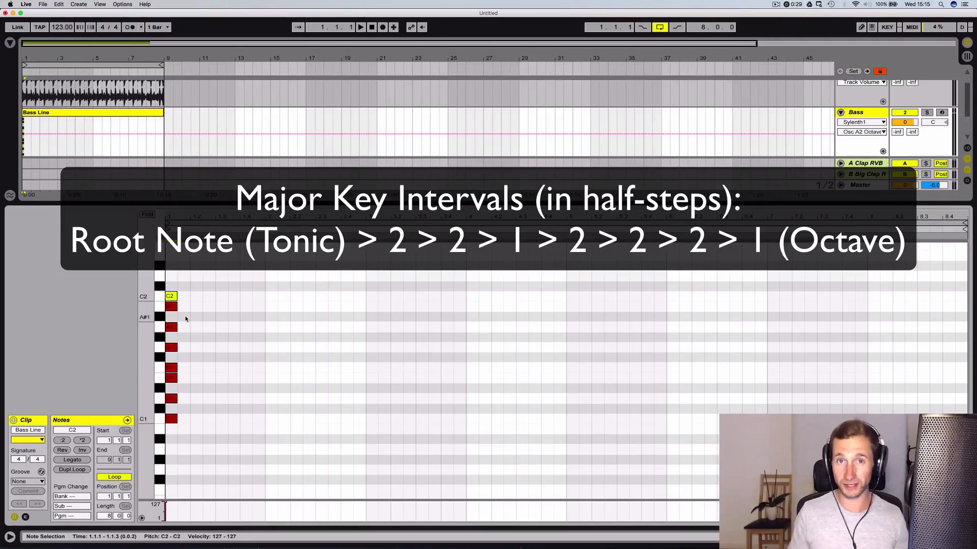
Duplicate the C1–C2 scale notes one octave up so the stack reaches C3
{"action": "left_click_drag", "start_coordinate": [186, 422], "coordinate": [165, 294]}
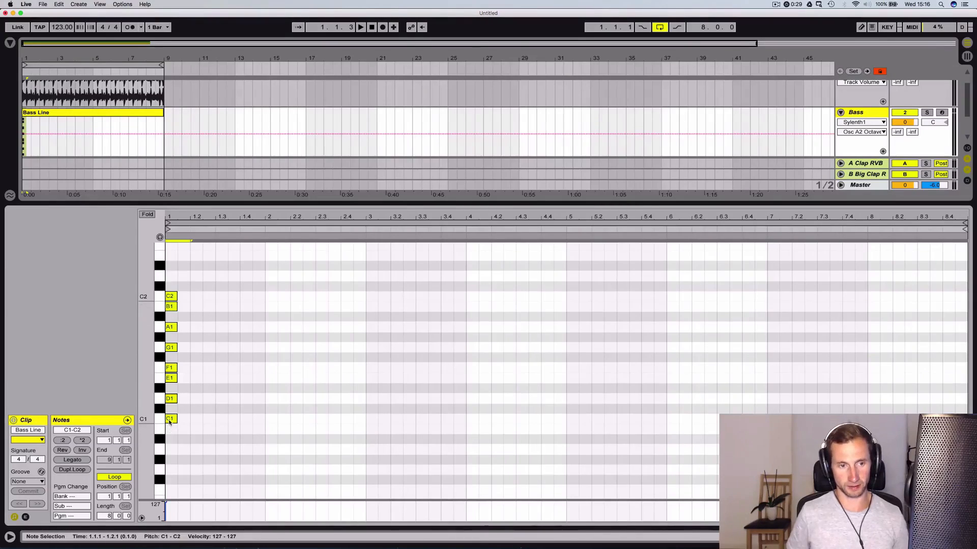
{"action": "left_click_drag", "start_coordinate": [170, 422], "coordinate": [173, 296]}
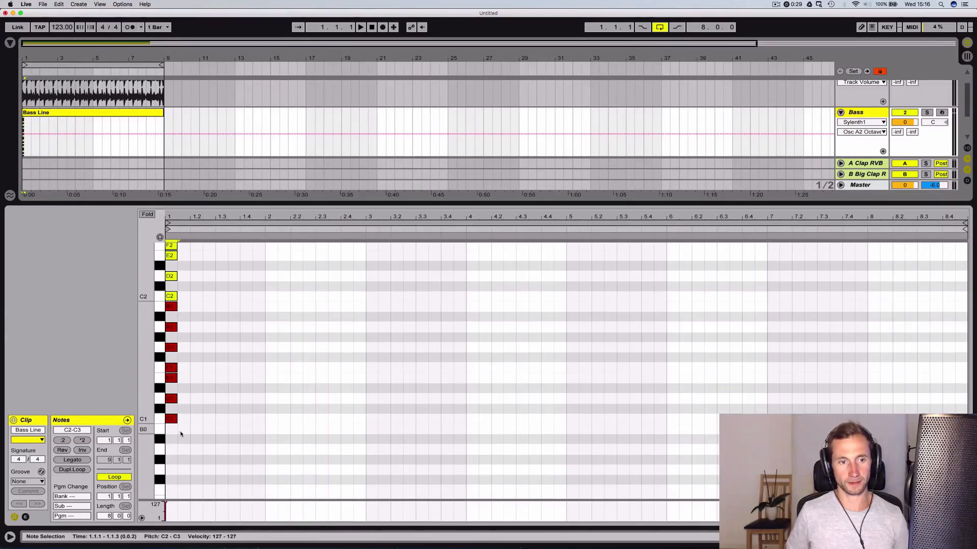
{"action": "left_click_drag", "start_coordinate": [185, 436], "coordinate": [168, 225]}
{"action": "scroll", "coordinate": [192, 306], "scroll_direction": "up", "scroll_amount": 5}
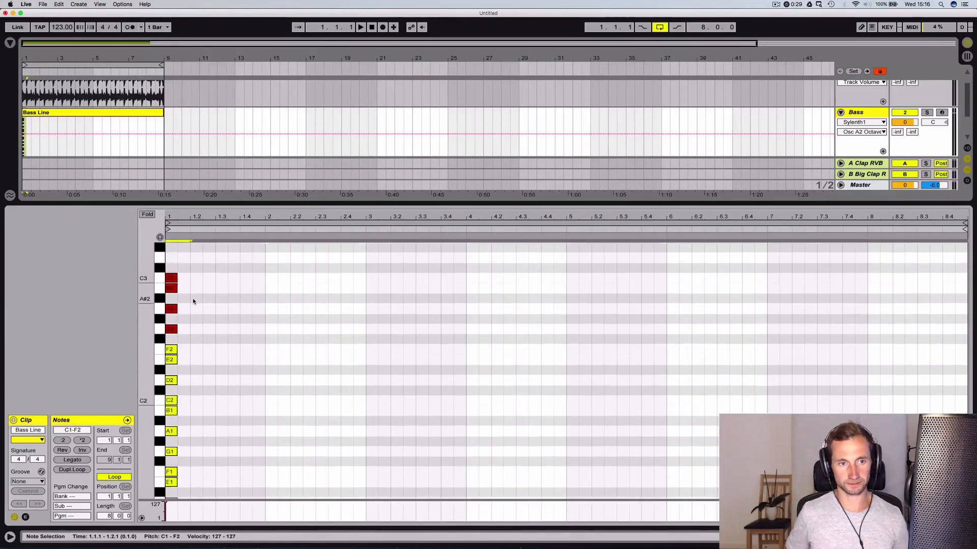
Move all the stacked scale notes one grid step earlier so they sit before the clip's start
{"action": "left_click", "coordinate": [194, 310]}
{"action": "key", "text": "super+a"}
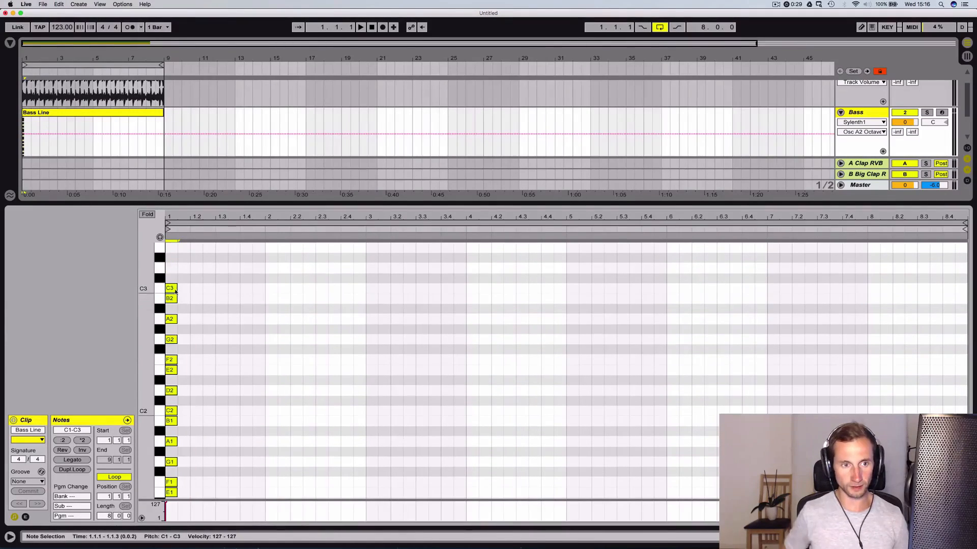
{"action": "key", "text": "Left"}
{"action": "left_click", "coordinate": [192, 307]}
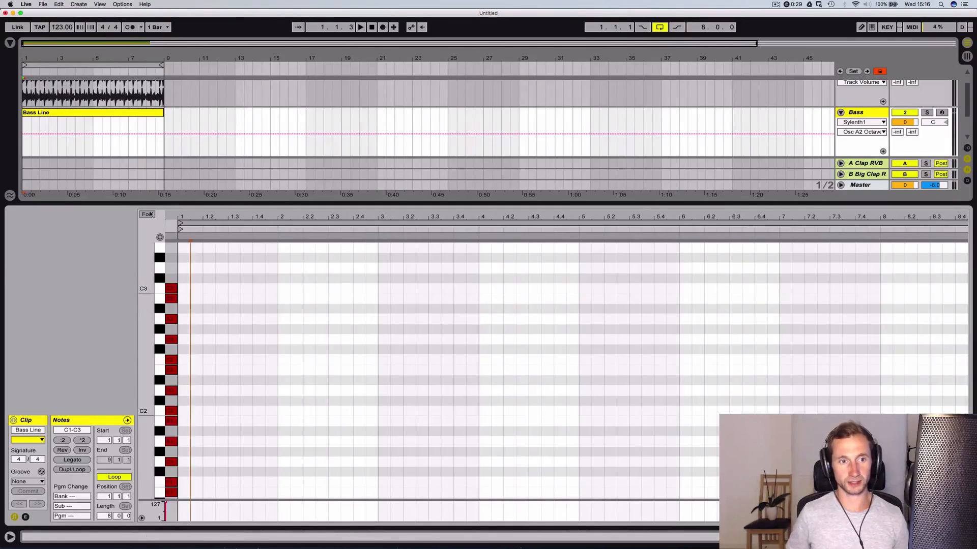
Fold the note editor to the used scale notes and audition the keys from C1 up to C2
{"action": "left_click", "coordinate": [147, 214]}
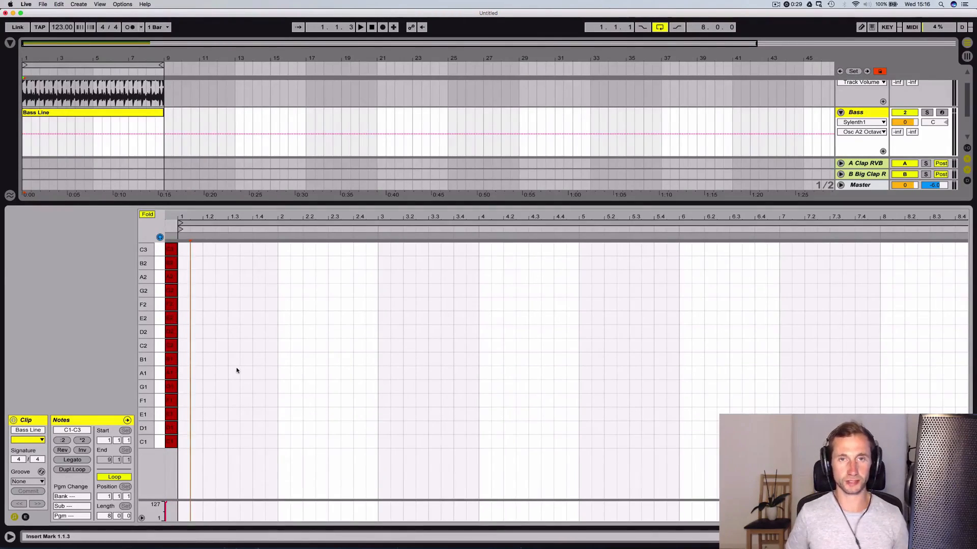
{"action": "left_click", "coordinate": [163, 442]}
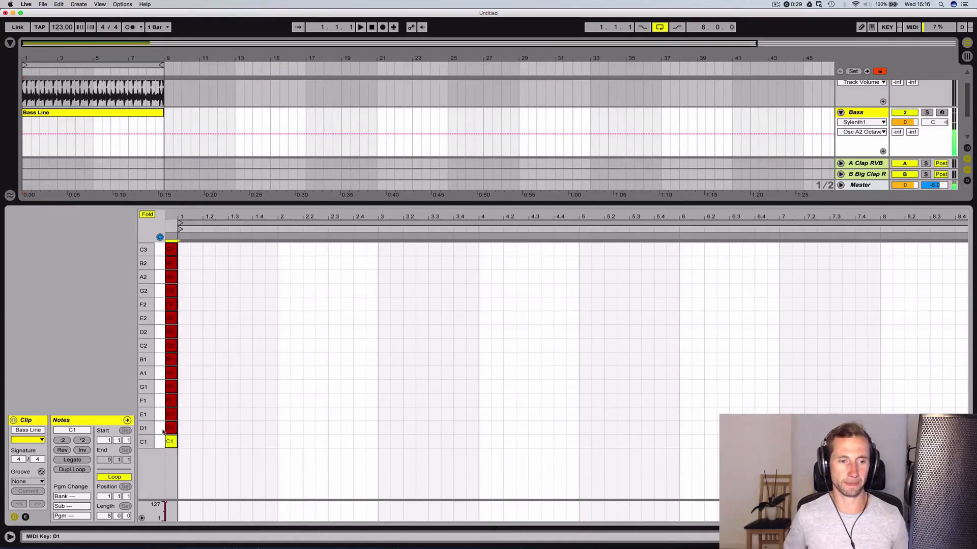
{"action": "left_click", "coordinate": [159, 387]}
{"action": "left_click", "coordinate": [159, 374]}
{"action": "left_click", "coordinate": [160, 359]}
{"action": "left_click", "coordinate": [160, 346]}
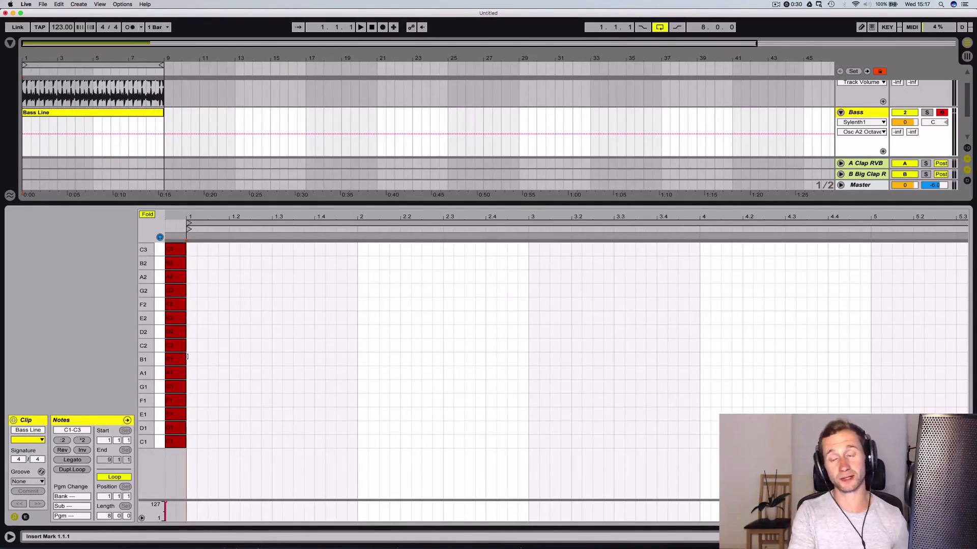
Record a repeated C3 rhythm on the armed Bass track across the eight-bar loop
{"action": "left_click", "coordinate": [381, 27]}
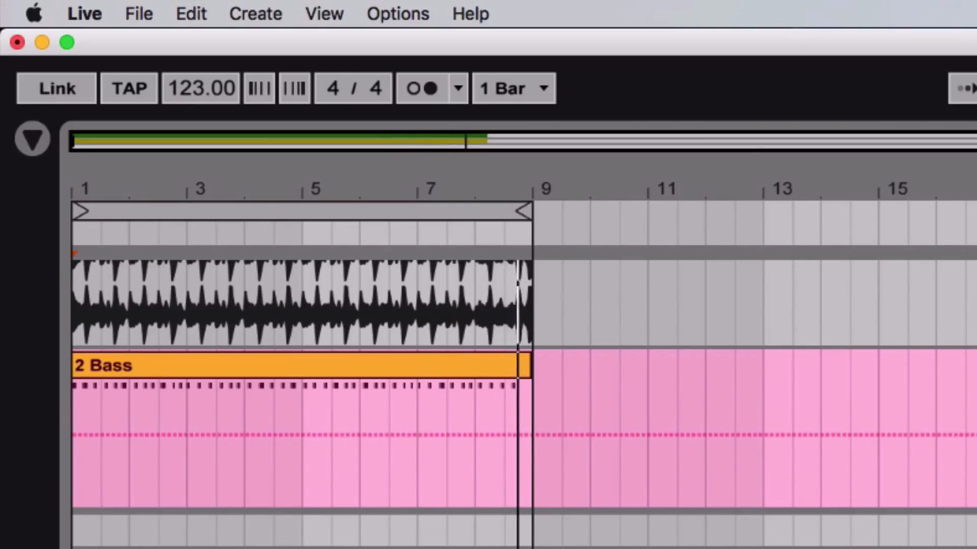
{"action": "key", "text": "space"}
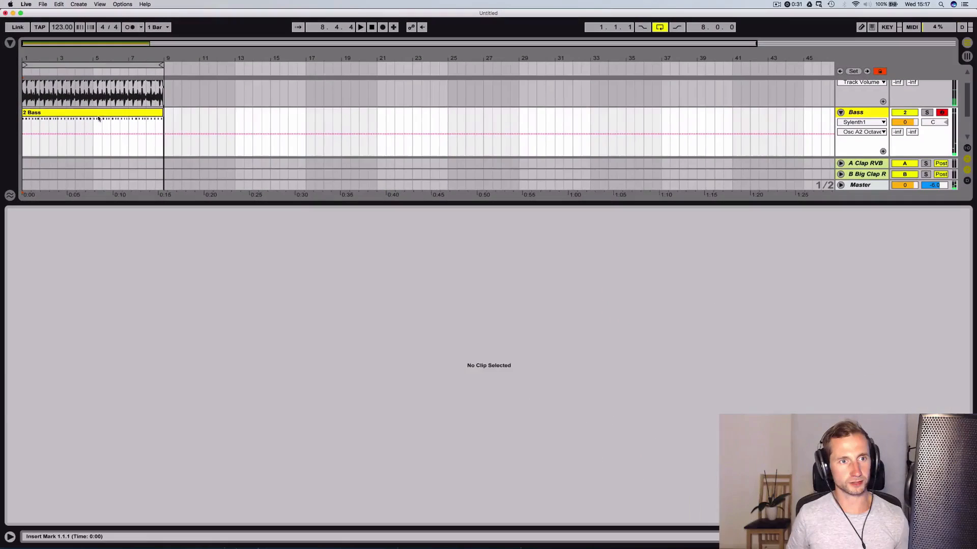
Open the recorded 2 Bass clip and quantize all of its C3 notes
{"action": "double_click", "coordinate": [98, 118]}
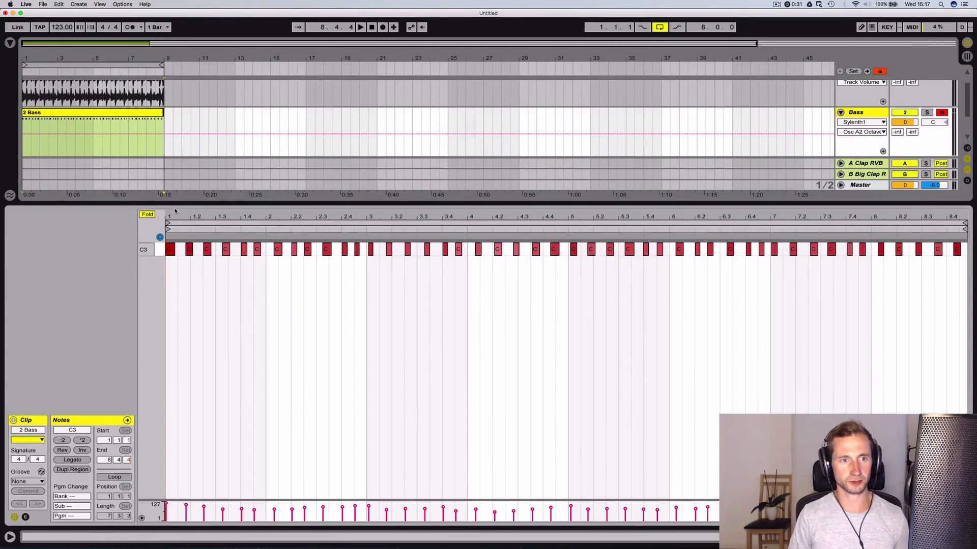
{"action": "left_click_drag", "start_coordinate": [175, 211], "coordinate": [204, 249]}
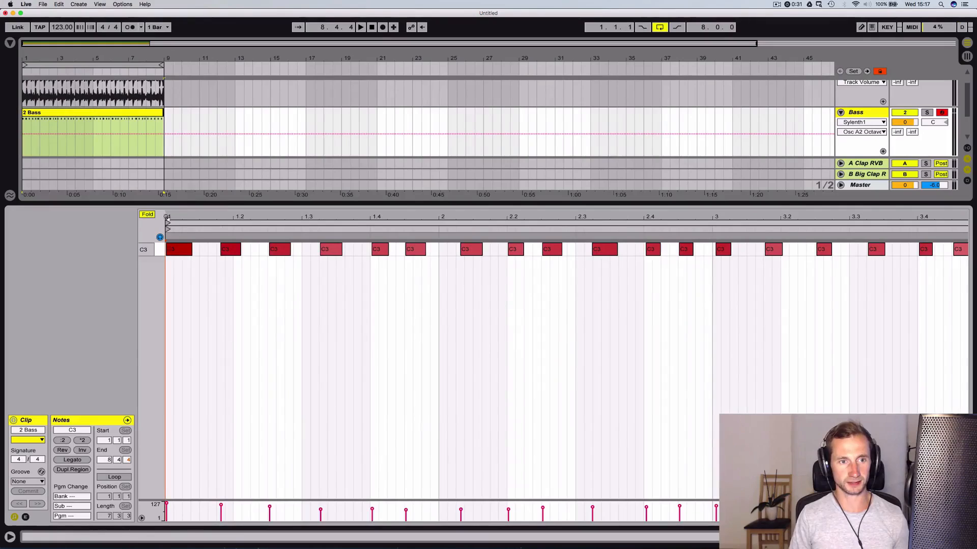
{"action": "left_click", "coordinate": [204, 250]}
{"action": "key", "text": "cmd+a"}
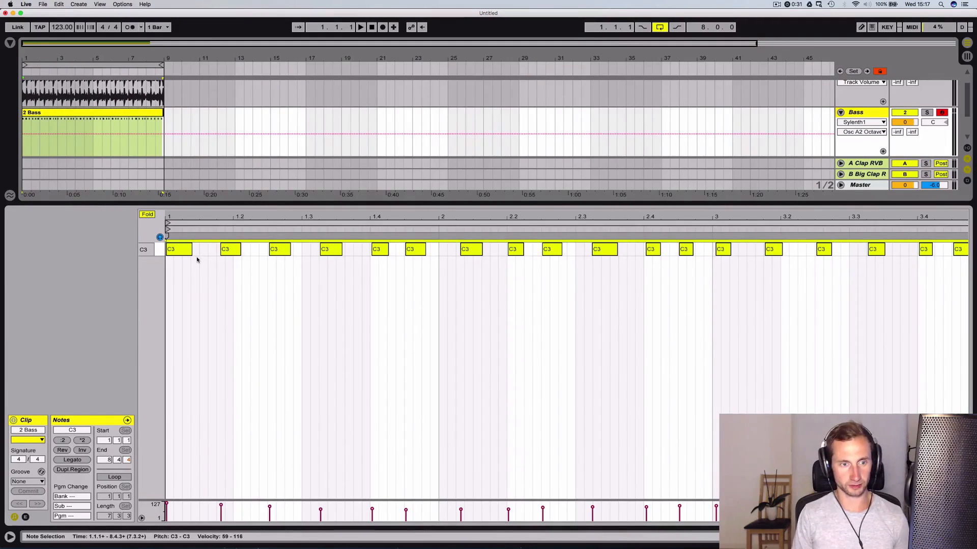
{"action": "key", "text": "cmd+u"}
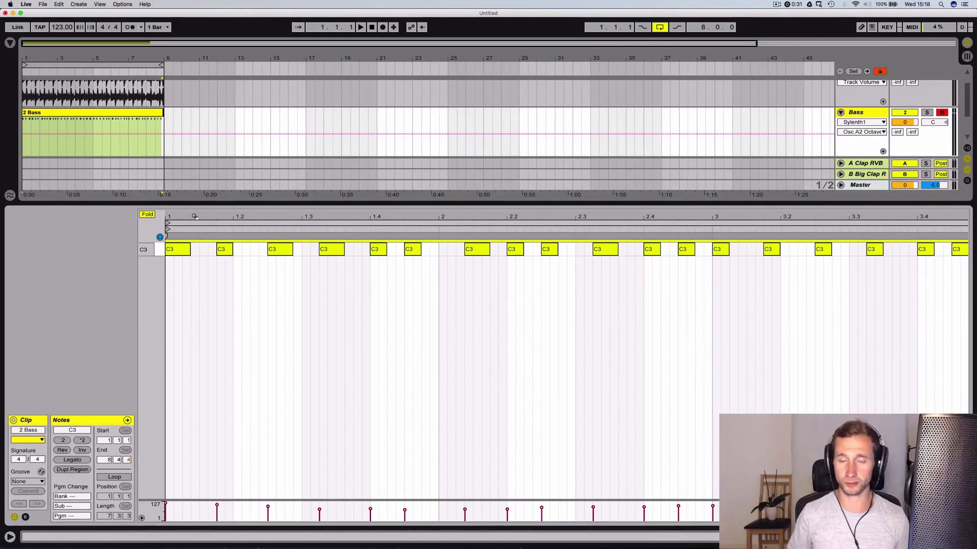
Nudge the first C3 note of bar 2 one grid step later and check the rhythm by playing it back
{"action": "key", "text": "space"}
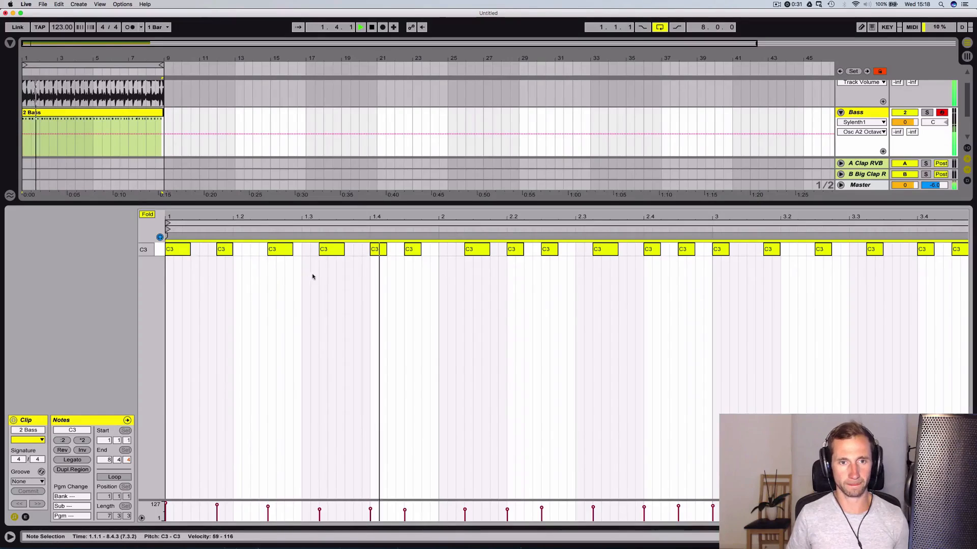
{"action": "left_click", "coordinate": [448, 250]}
{"action": "key", "text": "space"}
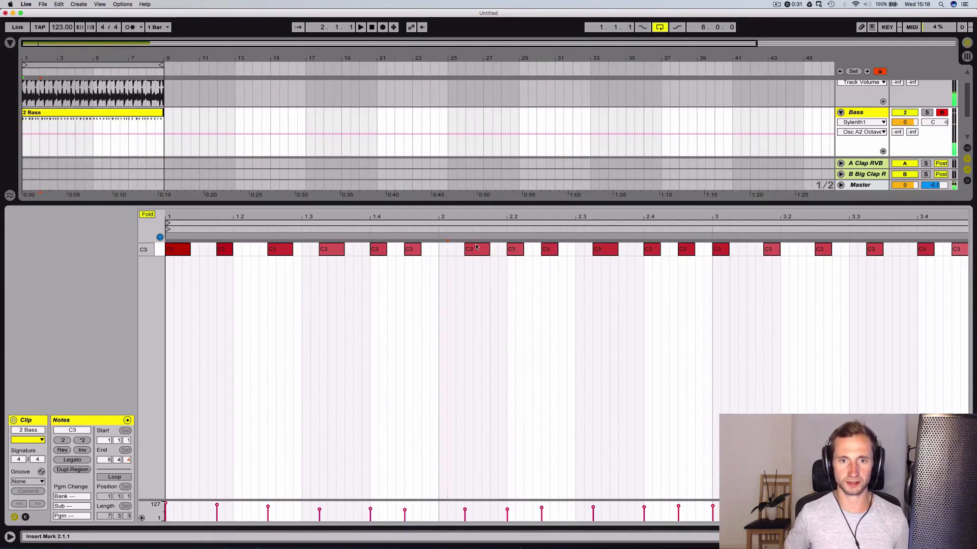
{"action": "left_click", "coordinate": [479, 248]}
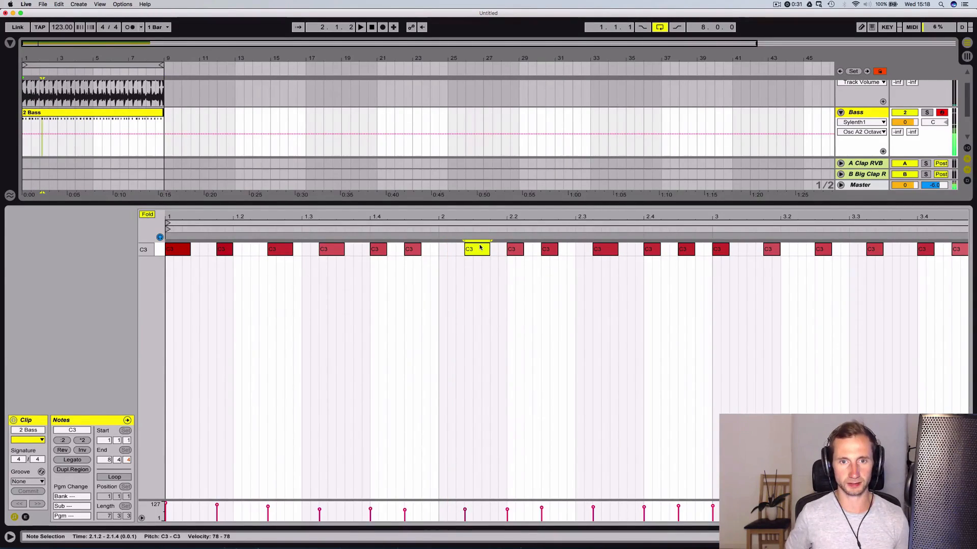
{"action": "key", "text": "Right"}
{"action": "key", "text": "space"}
{"action": "left_click", "coordinate": [466, 257]}
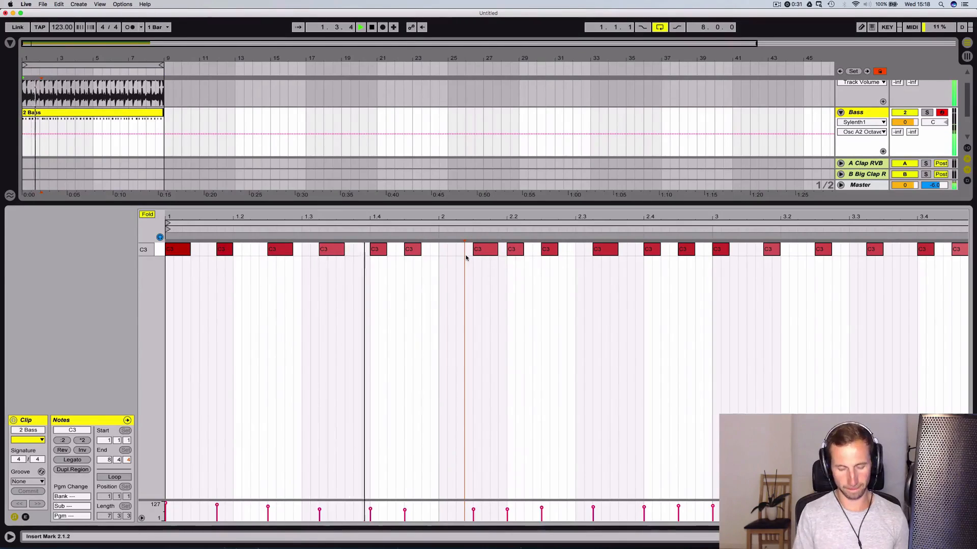
{"action": "left_click", "coordinate": [478, 248]}
{"action": "key", "text": "space"}
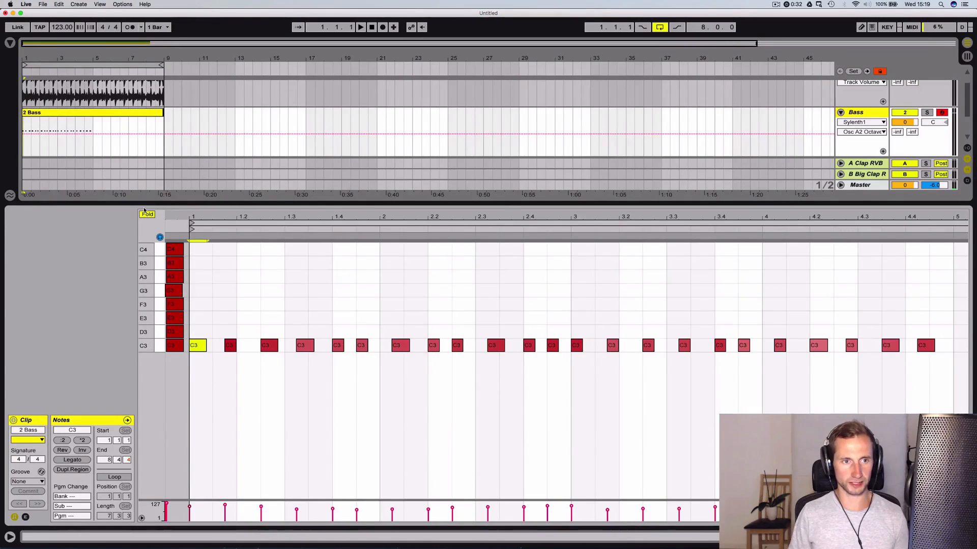
Unfold the note editor and transpose all notes in the 2 Bass clip down two octaves to C1–C2
{"action": "key", "text": "f"}
{"action": "left_click", "coordinate": [224, 355]}
{"action": "key", "text": "super+a"}
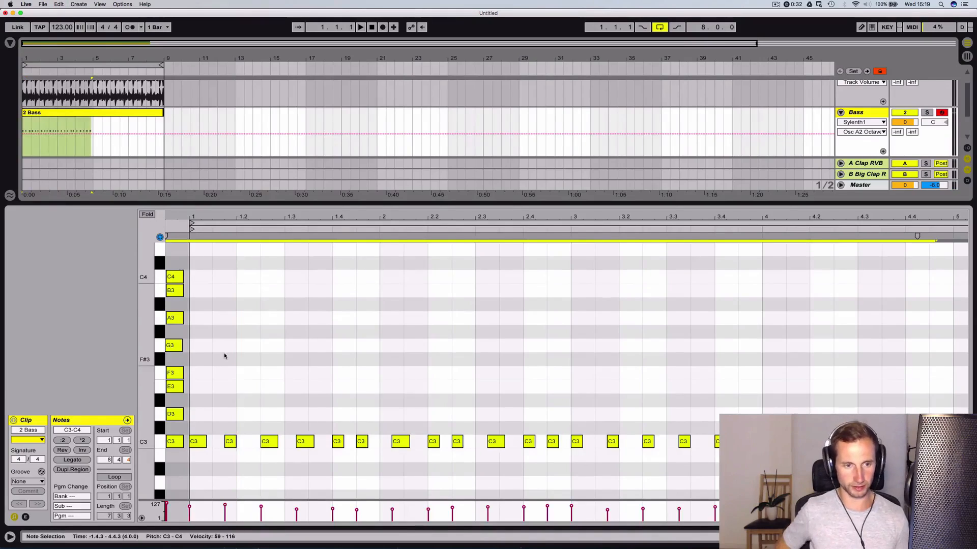
{"action": "key", "text": "shift+Down"}
{"action": "key", "text": "shift+Down"}
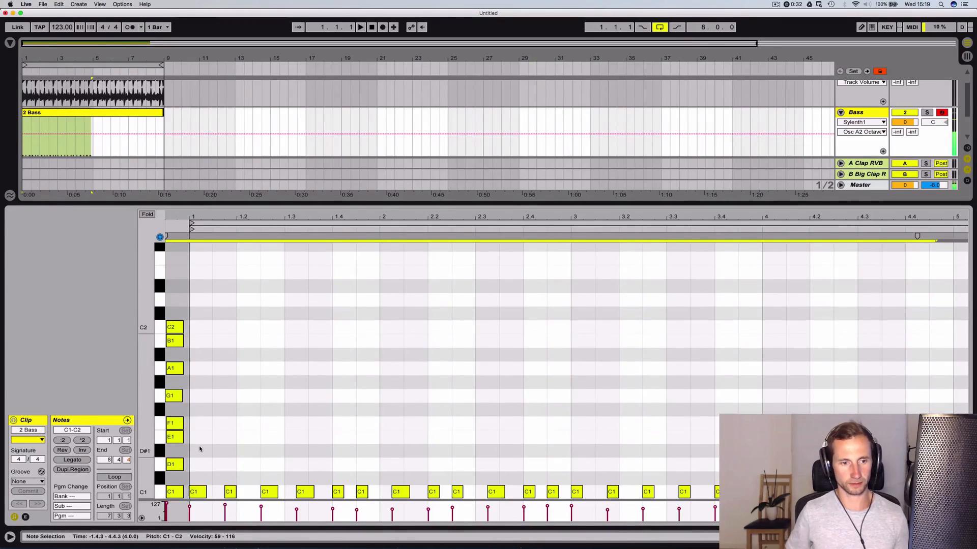
Play back the lowered bass rhythm and set the velocity of all its notes to 127
{"action": "key", "text": "space"}
{"action": "left_click", "coordinate": [262, 405]}
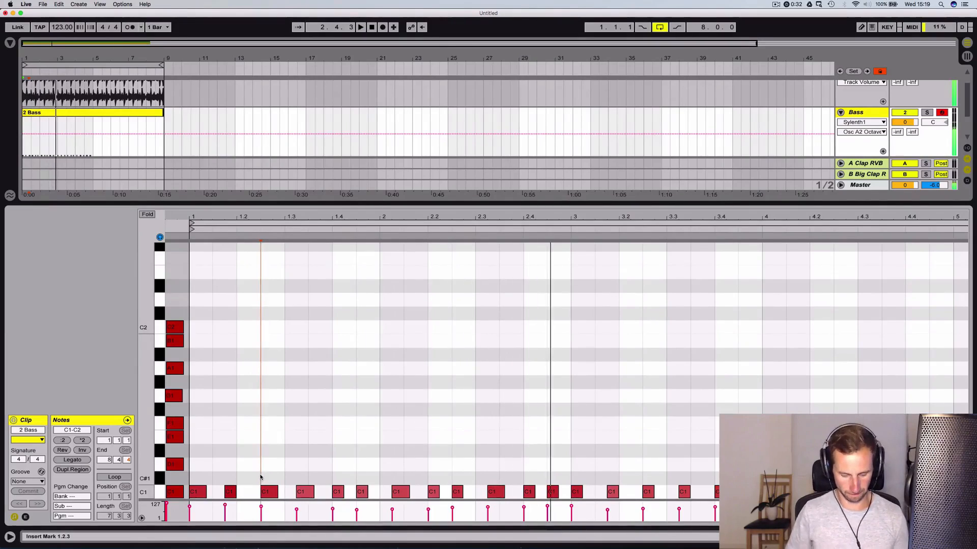
{"action": "key", "text": "space"}
{"action": "key", "text": "super+a"}
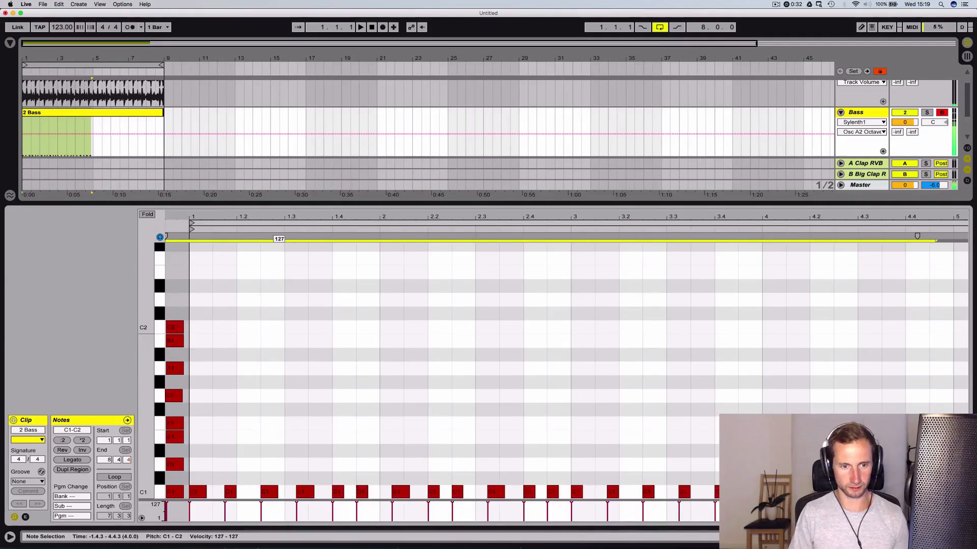
{"action": "left_click", "coordinate": [247, 439]}
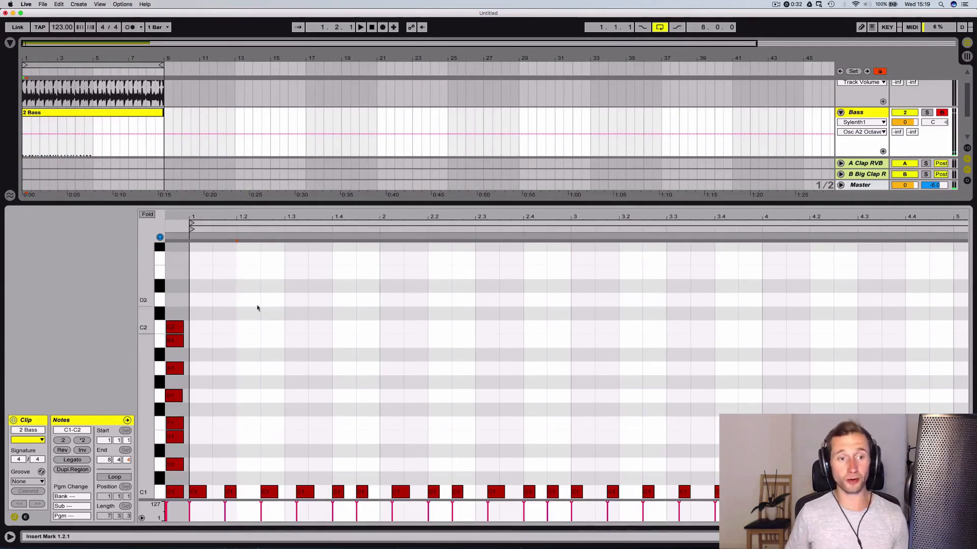
Fold the note editor to the scale notes and raise the bar 1 notes at 1.1.4 to D1 and 1.2.3 to F1
{"action": "left_click", "coordinate": [146, 214]}
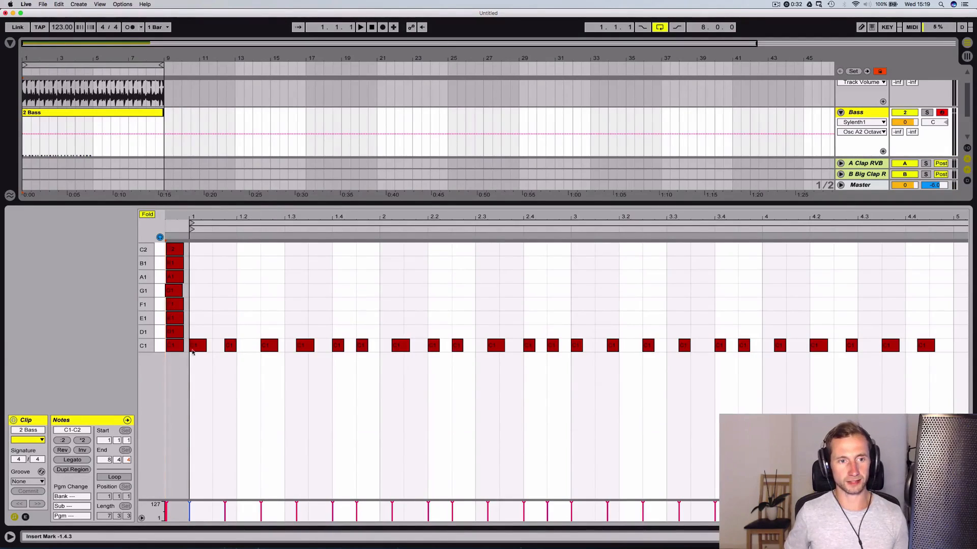
{"action": "left_click", "coordinate": [199, 348]}
{"action": "left_click", "coordinate": [227, 345]}
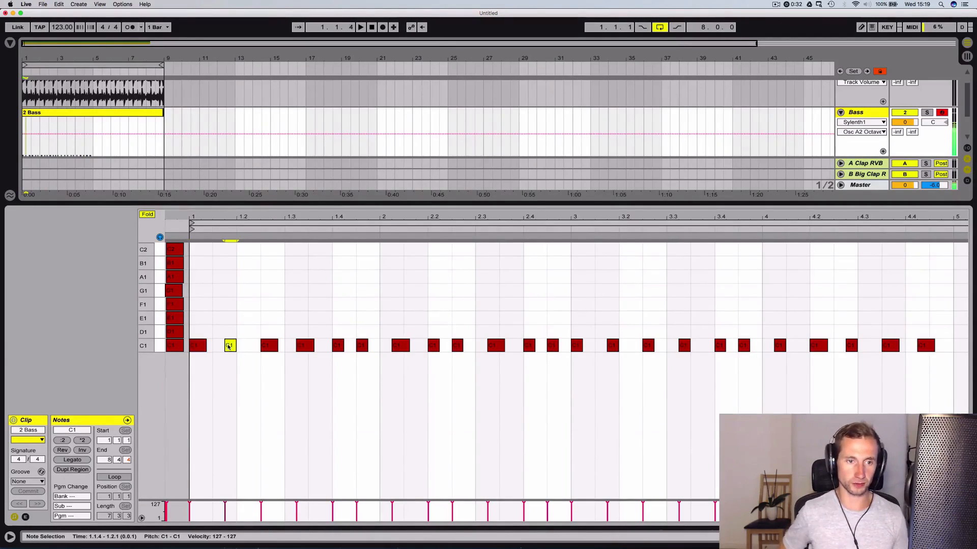
{"action": "key", "text": "Up"}
{"action": "left_click", "coordinate": [272, 346]}
{"action": "key", "text": "Up"}
{"action": "key", "text": "Up"}
Raise the bass notes at 1.3.2 to E1 and 1.4.1 to G1, and play back the phrase
{"action": "key", "text": "Up"}
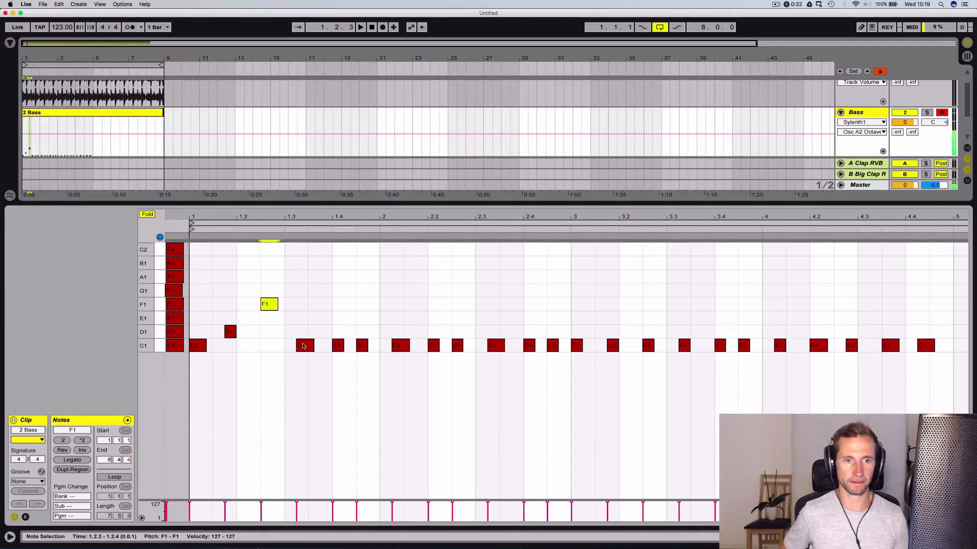
{"action": "left_click", "coordinate": [304, 346]}
{"action": "key", "text": "Up"}
{"action": "key", "text": "Up"}
{"action": "left_click", "coordinate": [336, 349]}
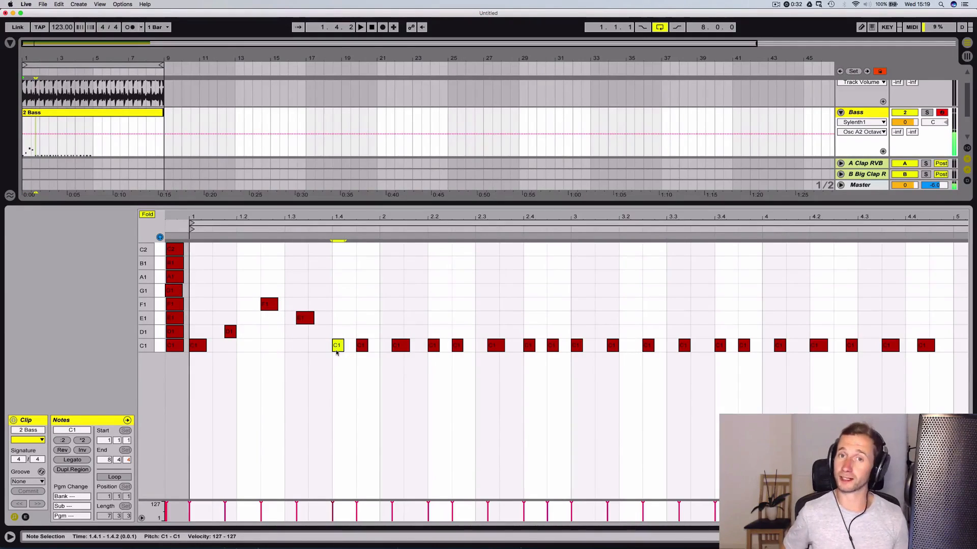
{"action": "key", "text": "Up"}
{"action": "key", "text": "Up"}
{"action": "key", "text": "Up"}
{"action": "key", "text": "Up"}
{"action": "key", "text": "space"}
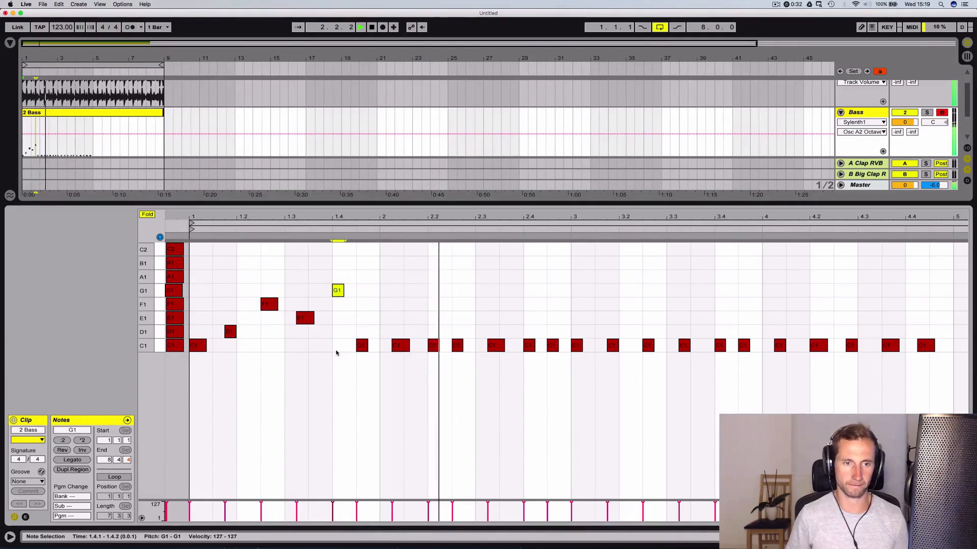
{"action": "key", "text": "space"}
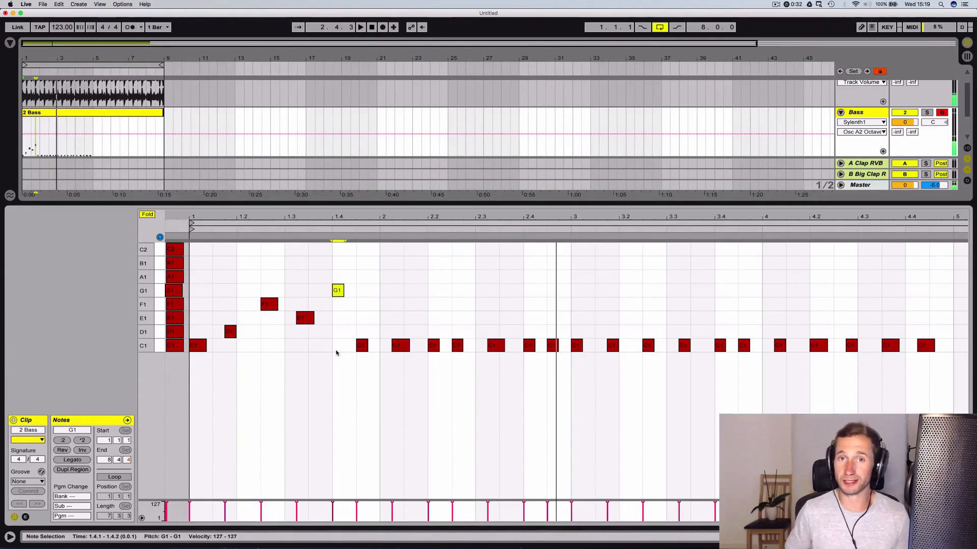
{"action": "key", "text": "space"}
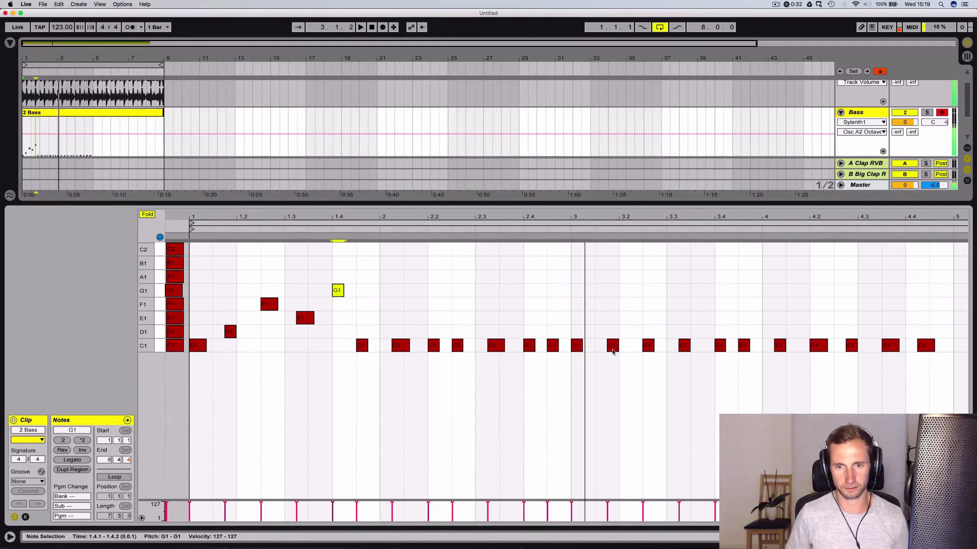
Start repeating the bar 1 melody in bar 3 by raising the notes at 3.1.4 to D1 and 3.2.3 to F1
{"action": "left_click_drag", "start_coordinate": [612, 345], "coordinate": [612, 332]}
{"action": "left_click", "coordinate": [647, 347]}
{"action": "key", "text": "Up"}
{"action": "key", "text": "Up"}
{"action": "key", "text": "Up"}
{"action": "key", "text": "Up"}
{"action": "key", "text": "Up"}
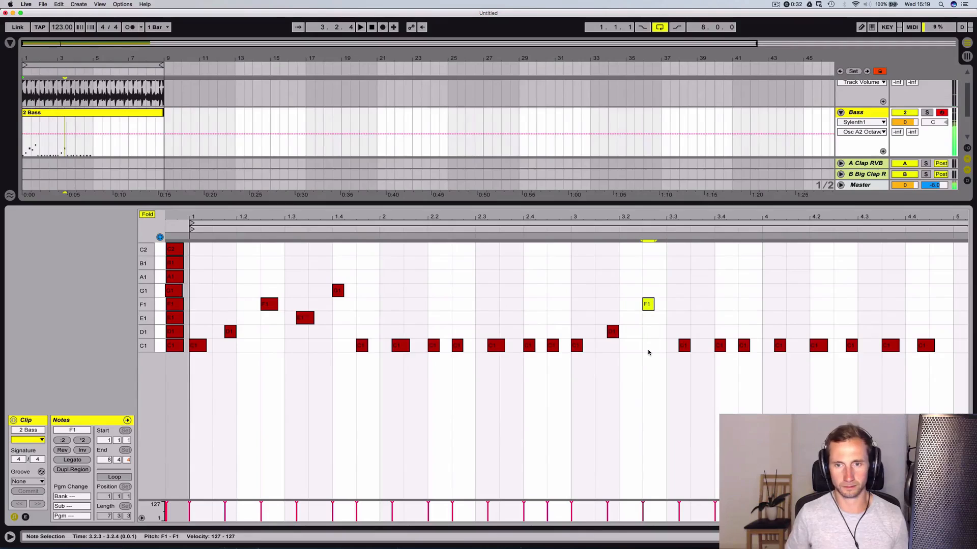
Raise the bar 3 notes at 3.3.2 to E1 and 3.4.1 to G1, and listen to the line from the start
{"action": "left_click", "coordinate": [682, 347]}
{"action": "key", "text": "Up"}
{"action": "key", "text": "Up"}
{"action": "key", "text": "Up"}
{"action": "key", "text": "Up"}
{"action": "left_click", "coordinate": [728, 347]}
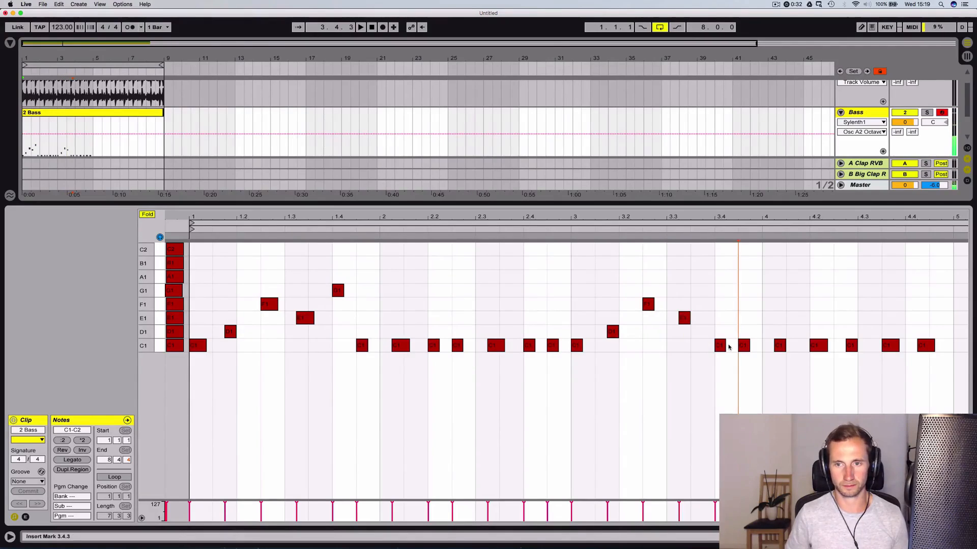
{"action": "left_click", "coordinate": [715, 347]}
{"action": "key", "text": "Up"}
{"action": "key", "text": "Up"}
{"action": "key", "text": "Up"}
{"action": "key", "text": "Up"}
{"action": "key", "text": "Up"}
{"action": "key", "text": "Up"}
{"action": "key", "text": "Up"}
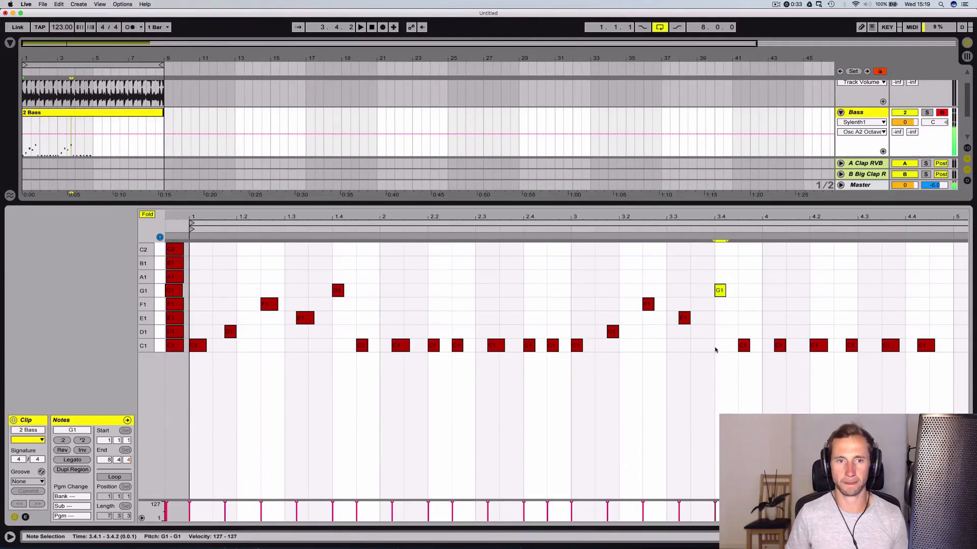
{"action": "key", "text": "space"}
{"action": "left_click", "coordinate": [590, 311]}
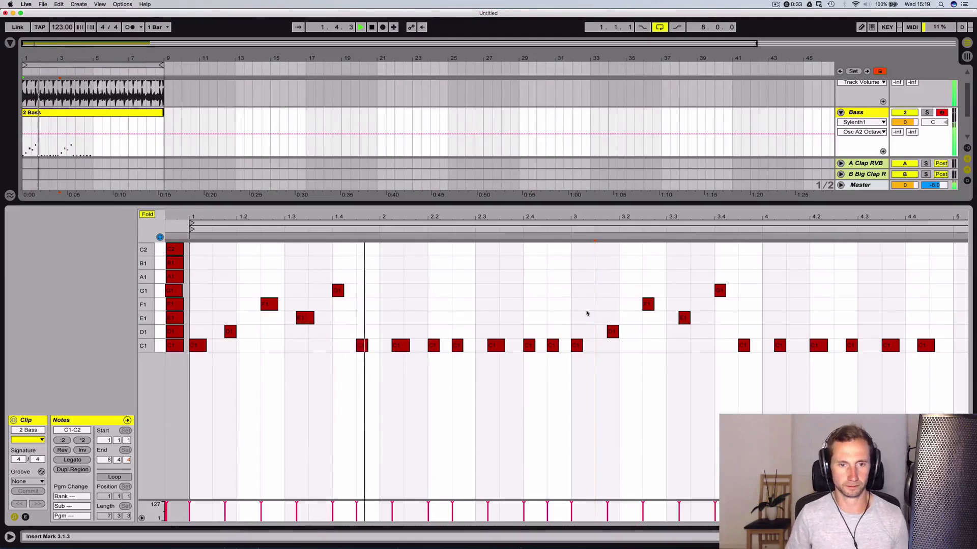
{"action": "key", "text": "space"}
Raise the bar 2 bass notes at 2.3.2 to F1 and 2.4.1 to E1
{"action": "left_click", "coordinate": [495, 345]}
{"action": "key", "text": "Up"}
{"action": "key", "text": "Up"}
{"action": "key", "text": "Up"}
{"action": "key", "text": "Up"}
{"action": "key", "text": "Up"}
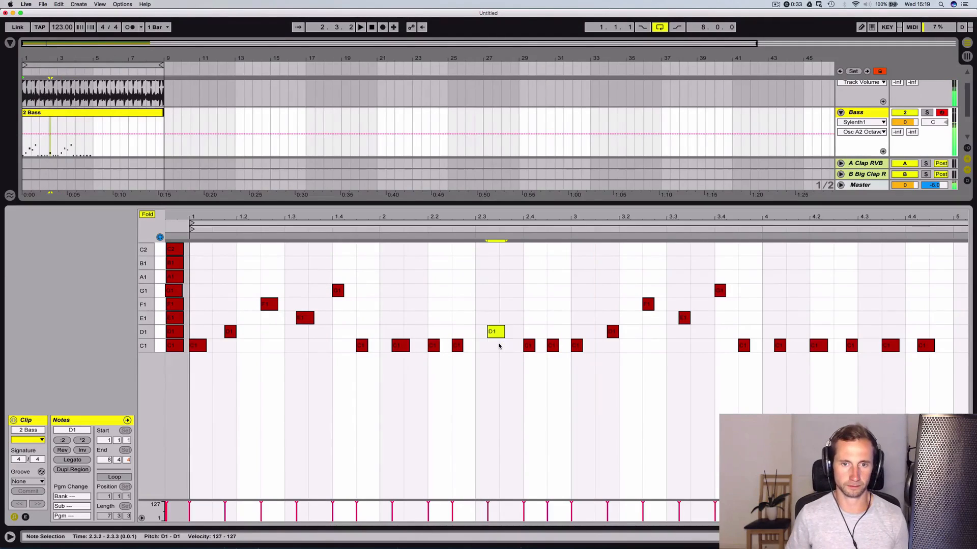
{"action": "left_click", "coordinate": [529, 345]}
{"action": "key", "text": "Up"}
{"action": "key", "text": "Up"}
{"action": "key", "text": "Up"}
{"action": "key", "text": "Up"}
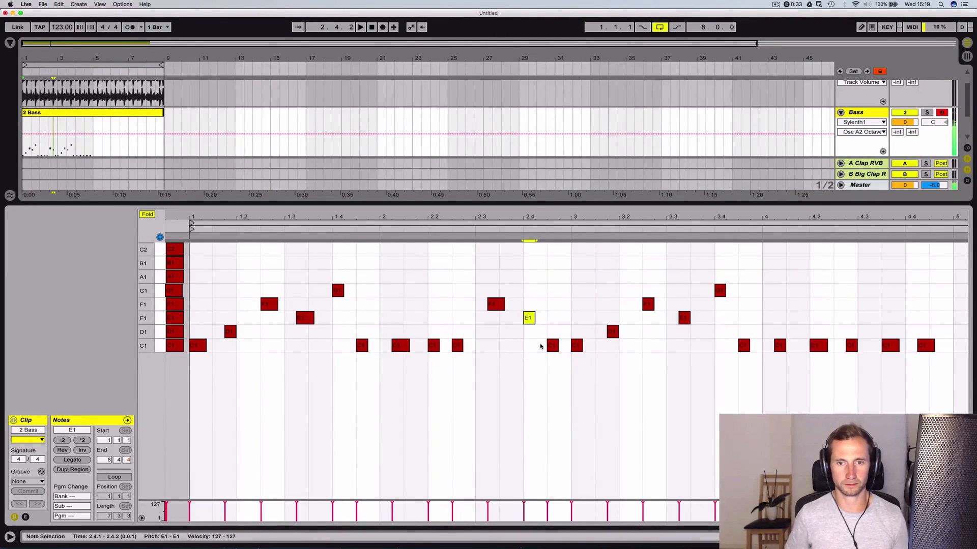
Raise the last bass note of bar 2 to D1 and play back the four-bar bass line
{"action": "left_click", "coordinate": [552, 346]}
{"action": "key", "text": "space"}
{"action": "left_click", "coordinate": [551, 287]}
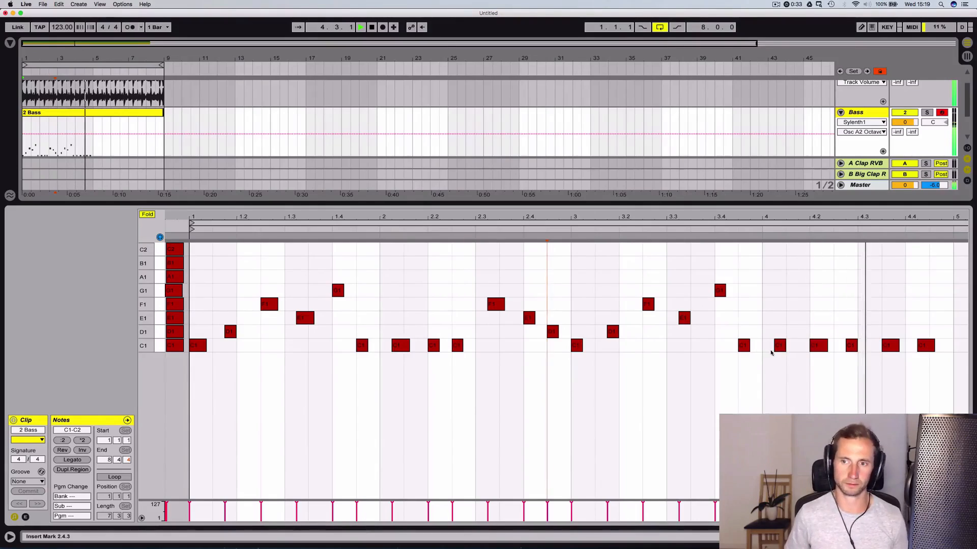
{"action": "key", "text": "space"}
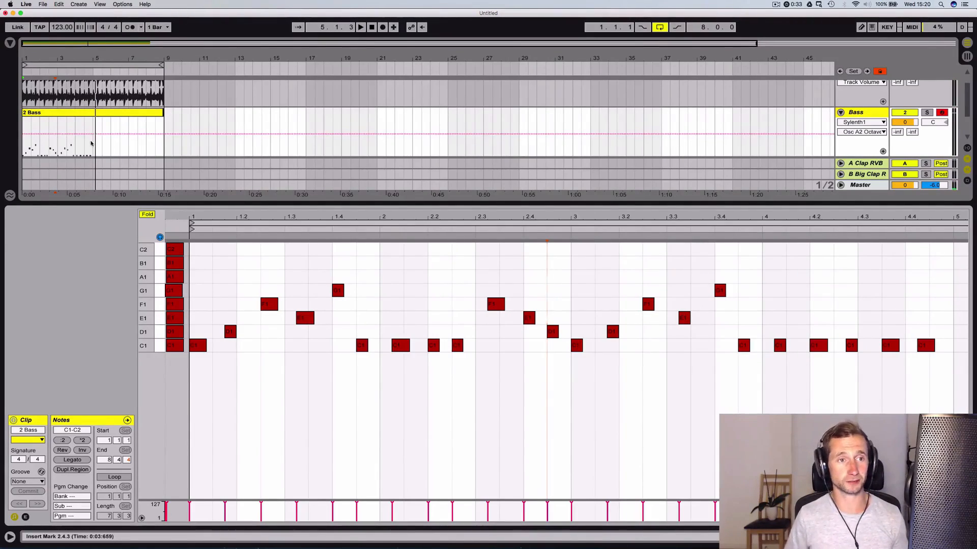
Duplicate the first four bars of the 2 Bass clip into bars 5–8 and consolidate both halves into one eight-bar clip
{"action": "left_click_drag", "start_coordinate": [91, 144], "coordinate": [22, 137]}
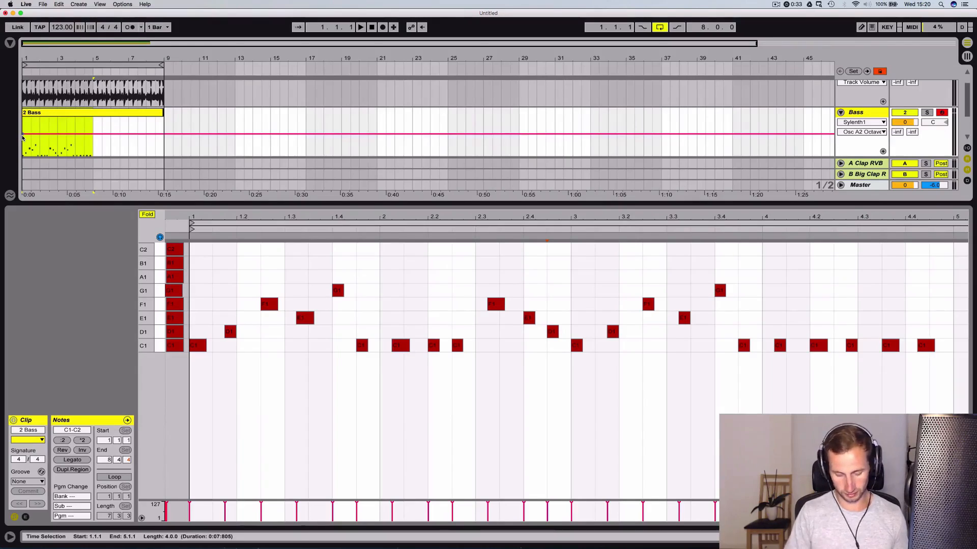
{"action": "key", "text": "super+e"}
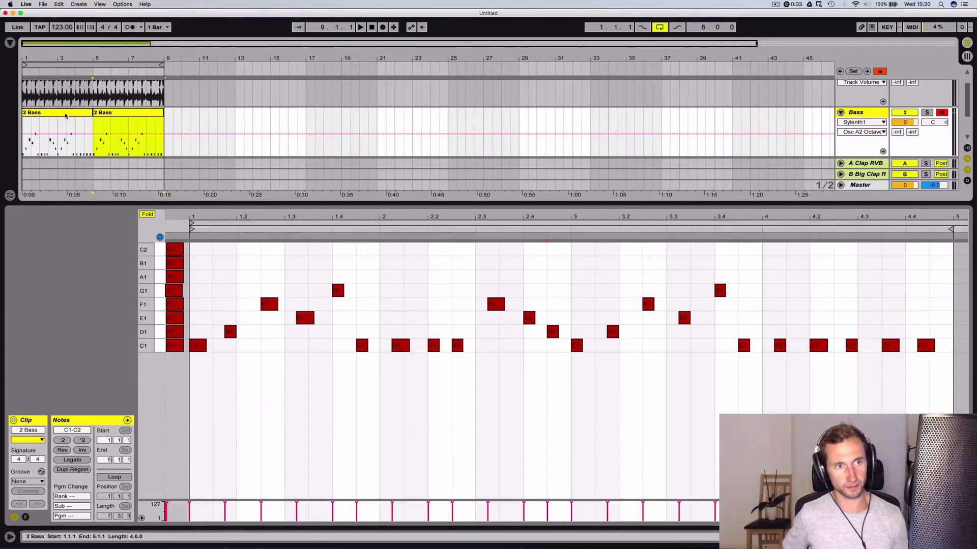
{"action": "key", "text": "super+j"}
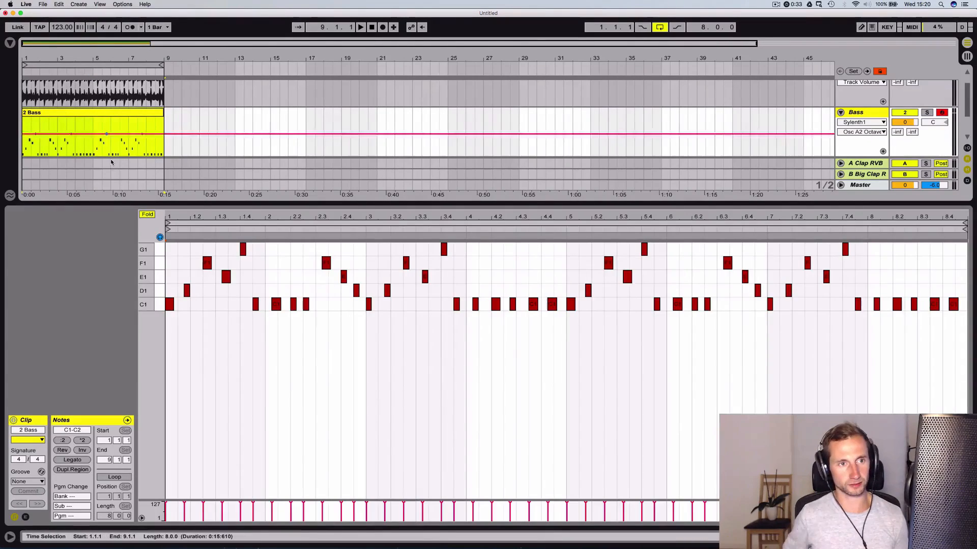
{"action": "left_click", "coordinate": [380, 218]}
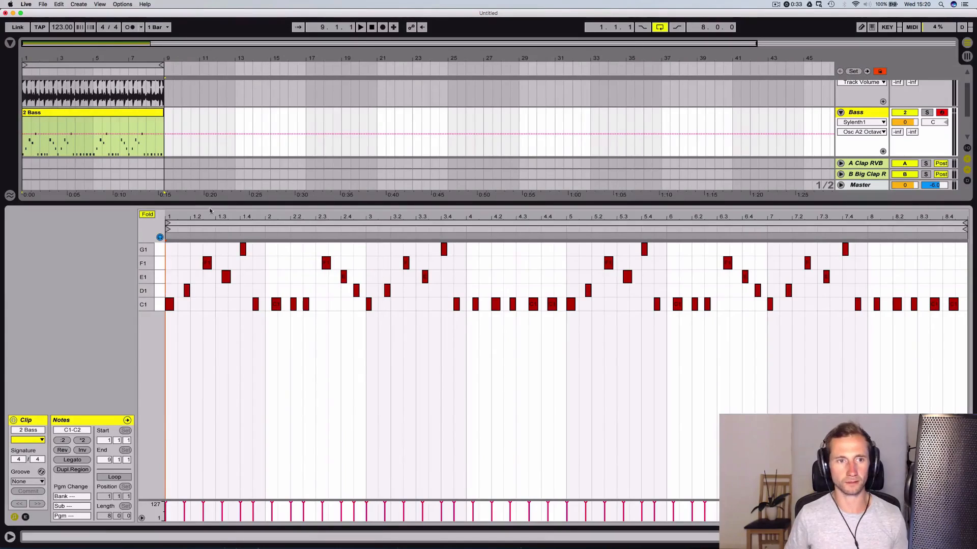
{"action": "left_click", "coordinate": [146, 215]}
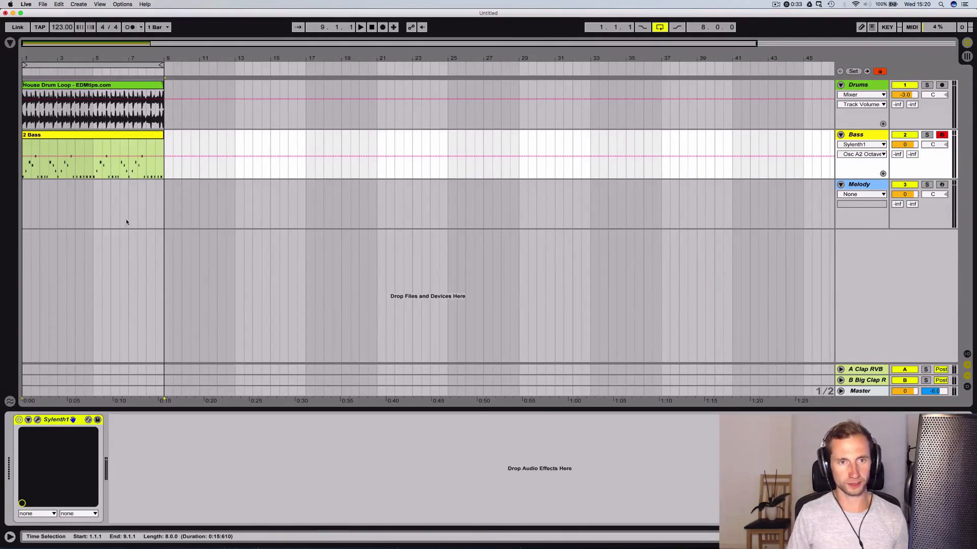
Insert an empty MIDI clip across bars 1–8 of the Melody track and open it in the note editor
{"action": "left_click_drag", "start_coordinate": [160, 212], "coordinate": [15, 211]}
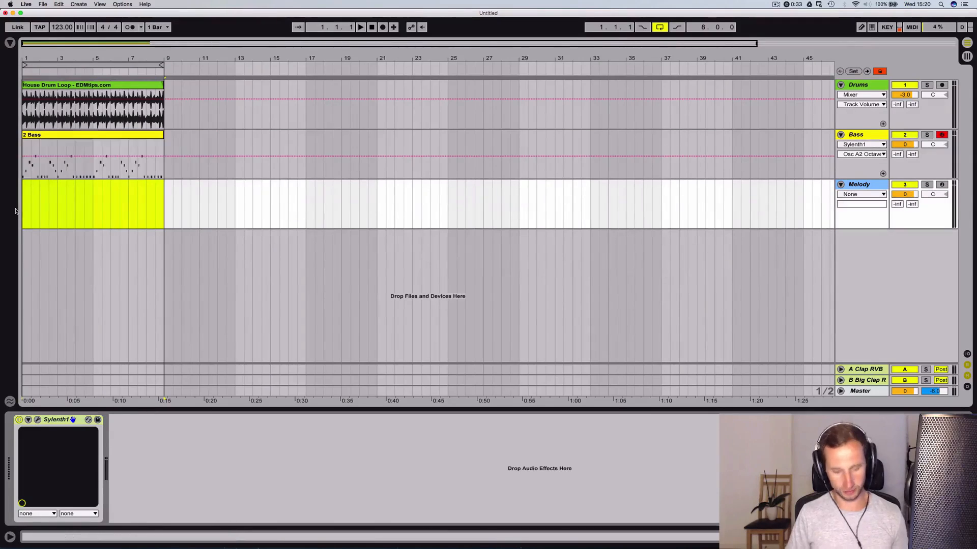
{"action": "key", "text": "super+shift+m"}
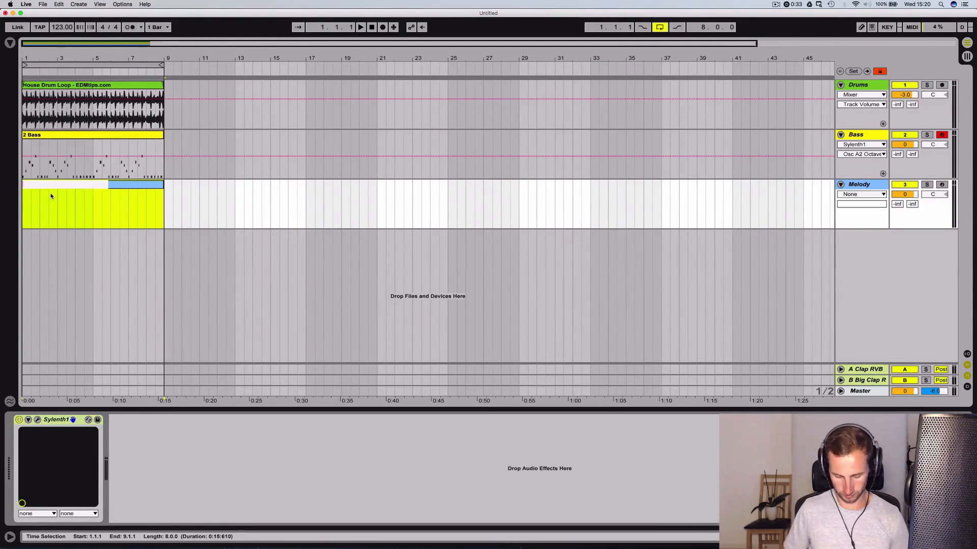
{"action": "key", "text": "Return"}
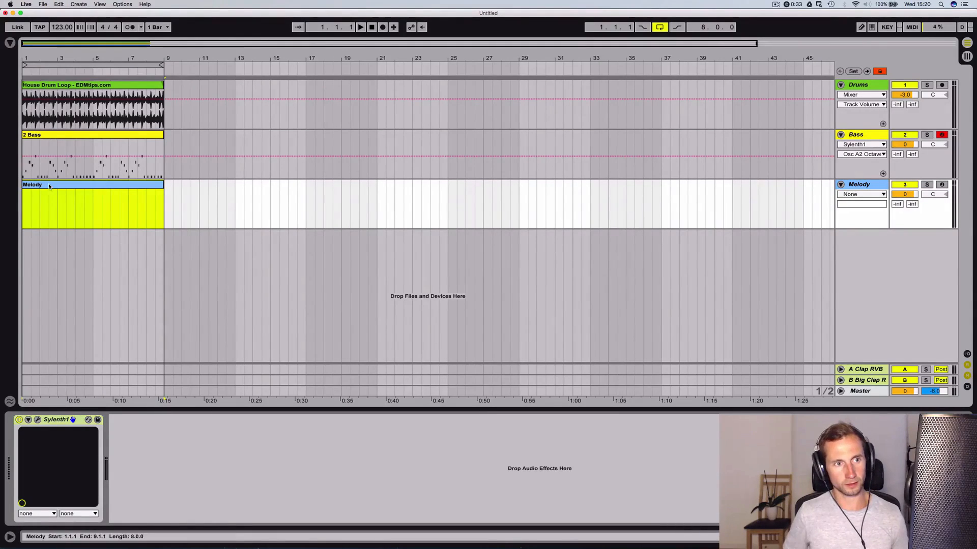
{"action": "double_click", "coordinate": [50, 187]}
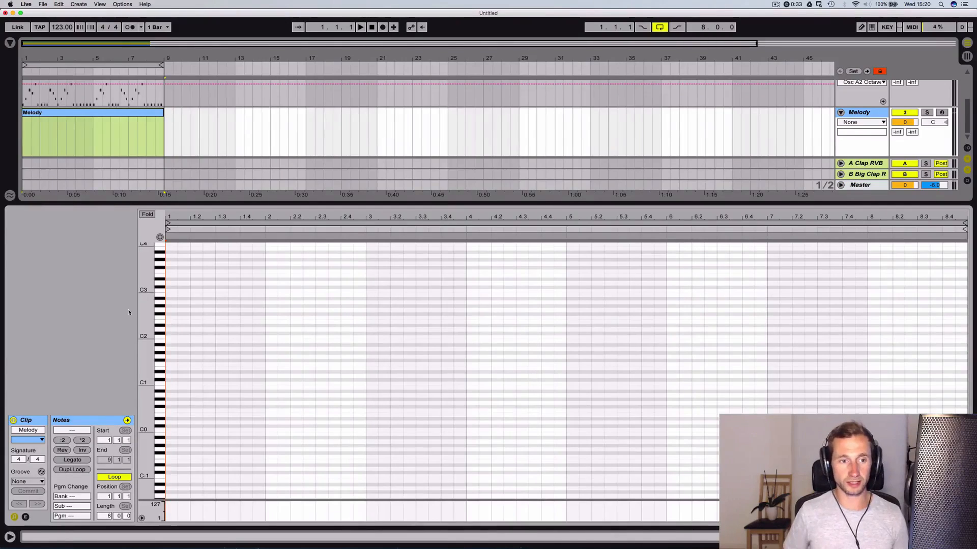
Arm the Melody track and add the C major scale notes from C3 to C4 at the start of its clip
{"action": "key", "text": "space"}
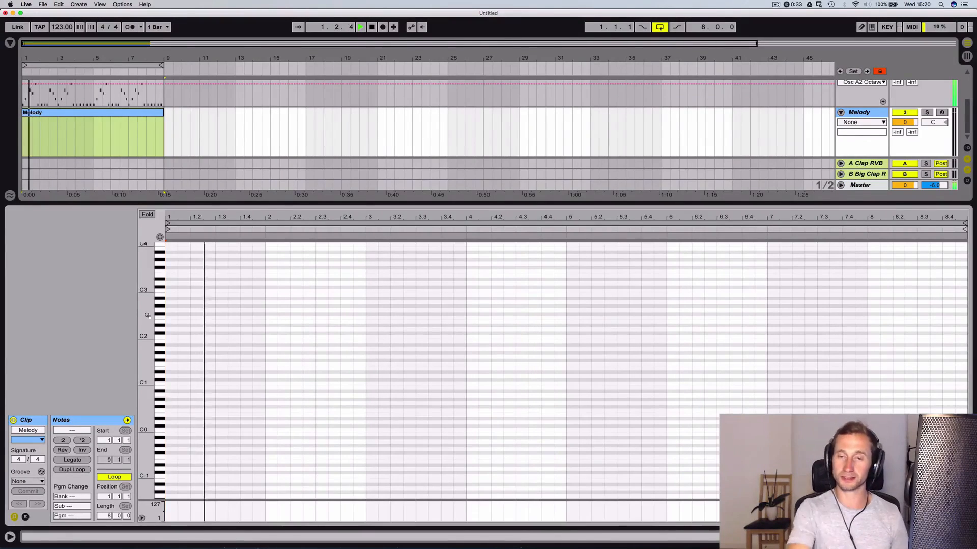
{"action": "left_click", "coordinate": [941, 112]}
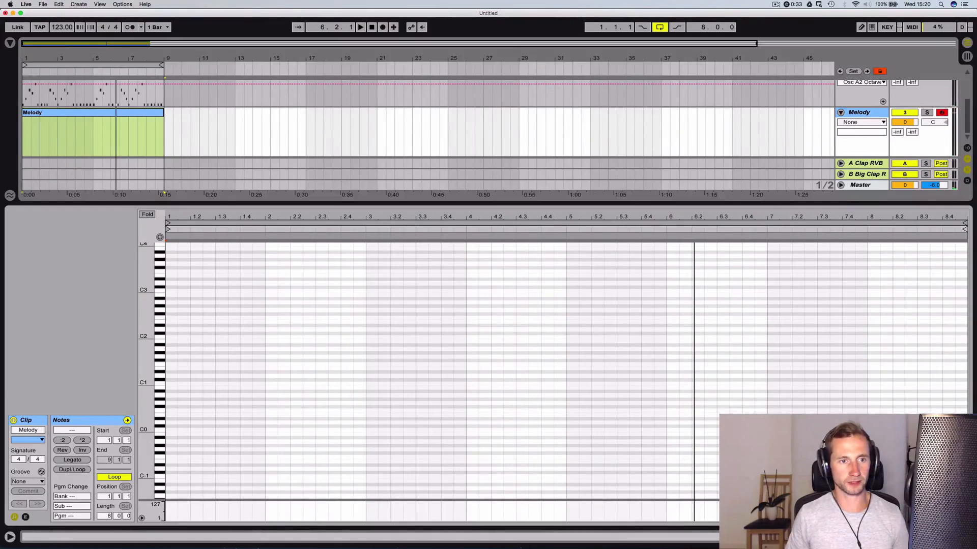
{"action": "left_click_drag", "start_coordinate": [149, 278], "coordinate": [173, 430]}
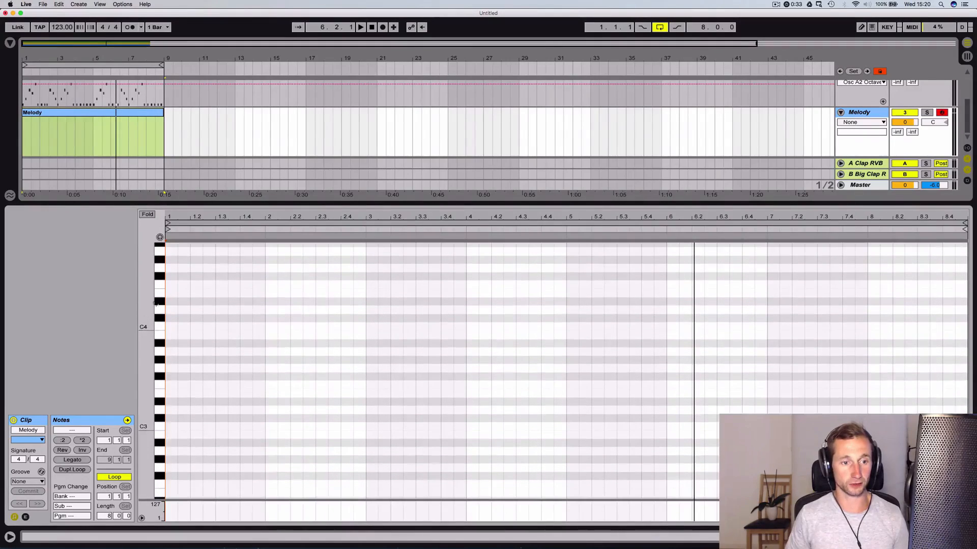
{"action": "double_click", "coordinate": [173, 427]}
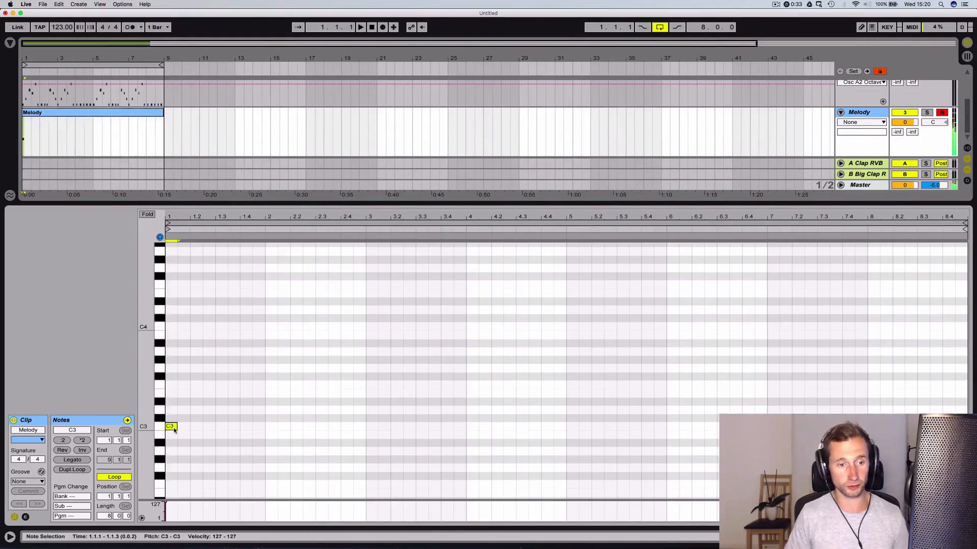
{"action": "double_click", "coordinate": [173, 409]}
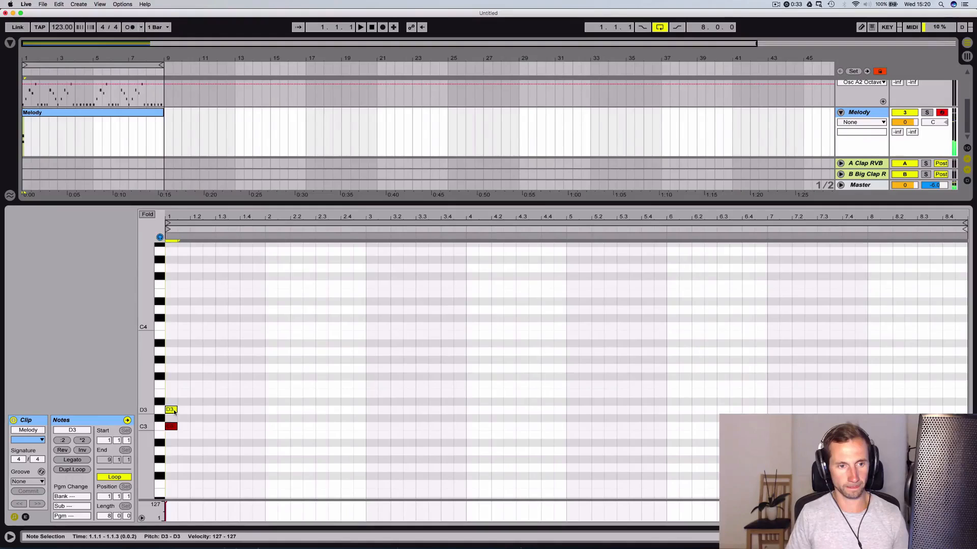
{"action": "double_click", "coordinate": [171, 394]}
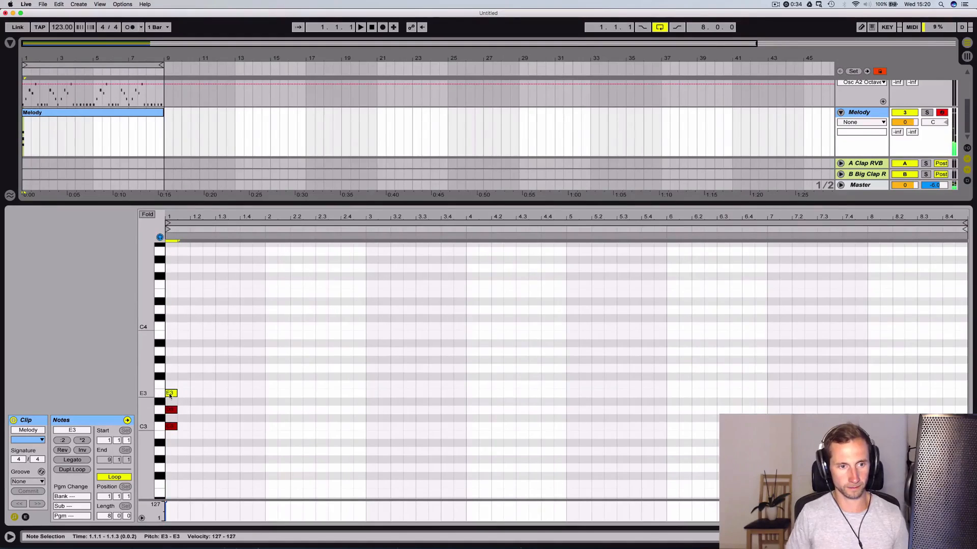
{"action": "double_click", "coordinate": [171, 385]}
{"action": "double_click", "coordinate": [172, 368]}
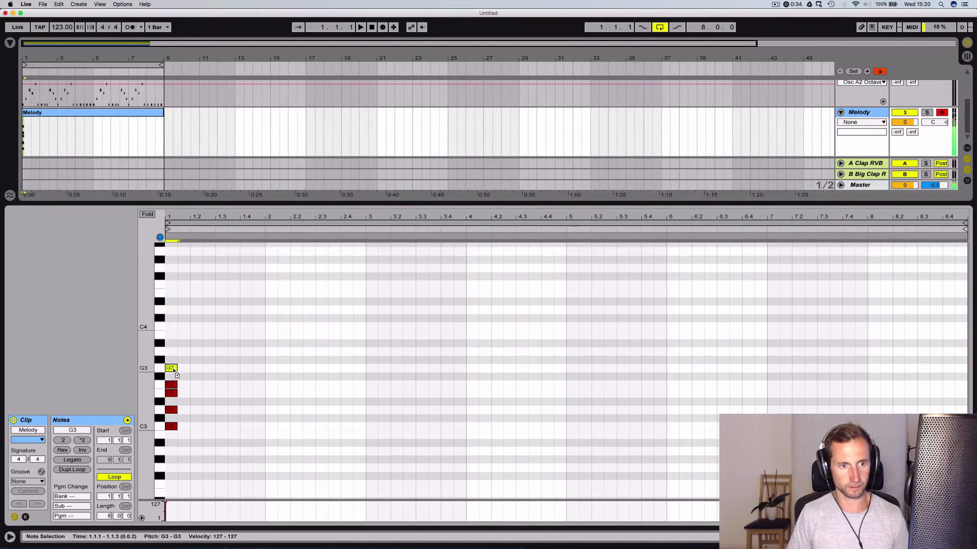
{"action": "double_click", "coordinate": [171, 351]}
{"action": "double_click", "coordinate": [173, 334]}
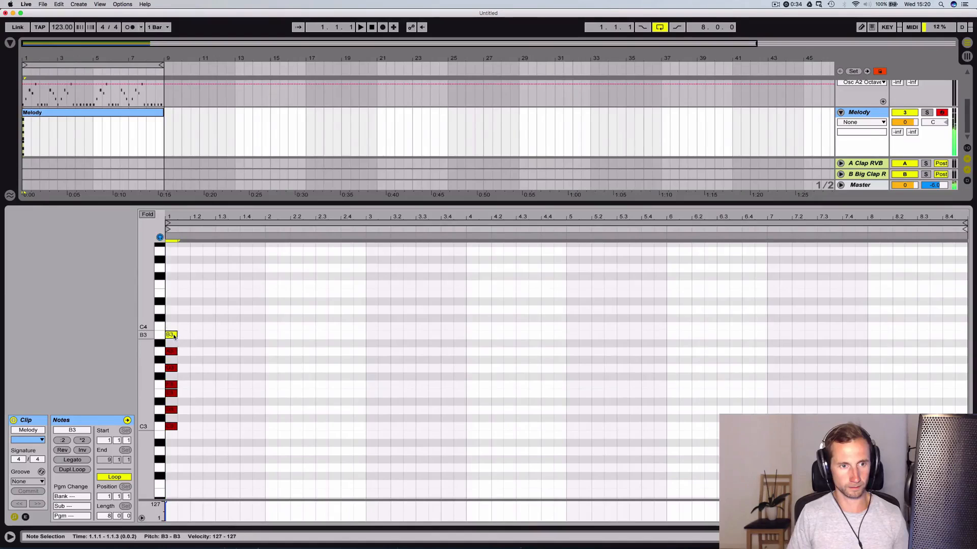
{"action": "double_click", "coordinate": [171, 327]}
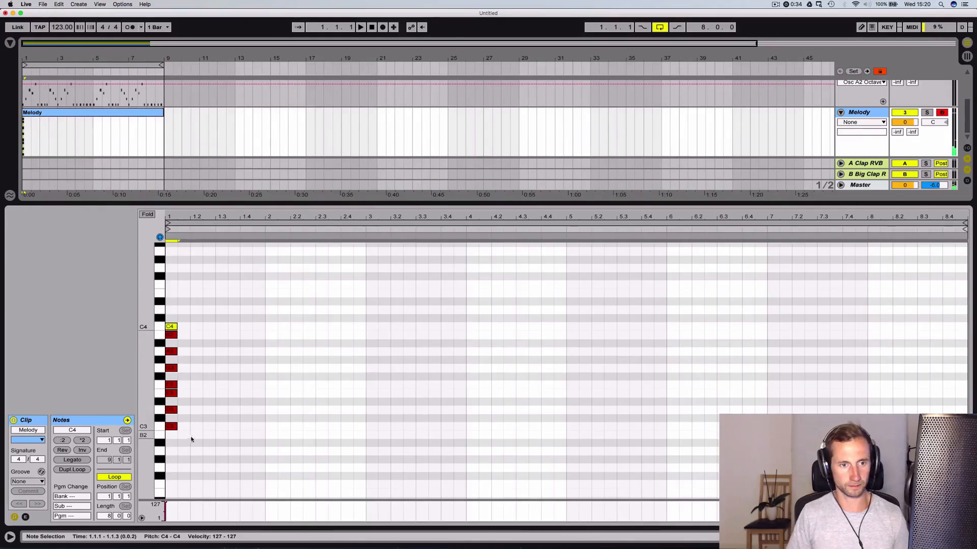
Move all the scale notes in front of bar 1, fold the note editor to them, and start playback
{"action": "left_click_drag", "start_coordinate": [190, 438], "coordinate": [134, 309]}
{"action": "key", "text": "Left"}
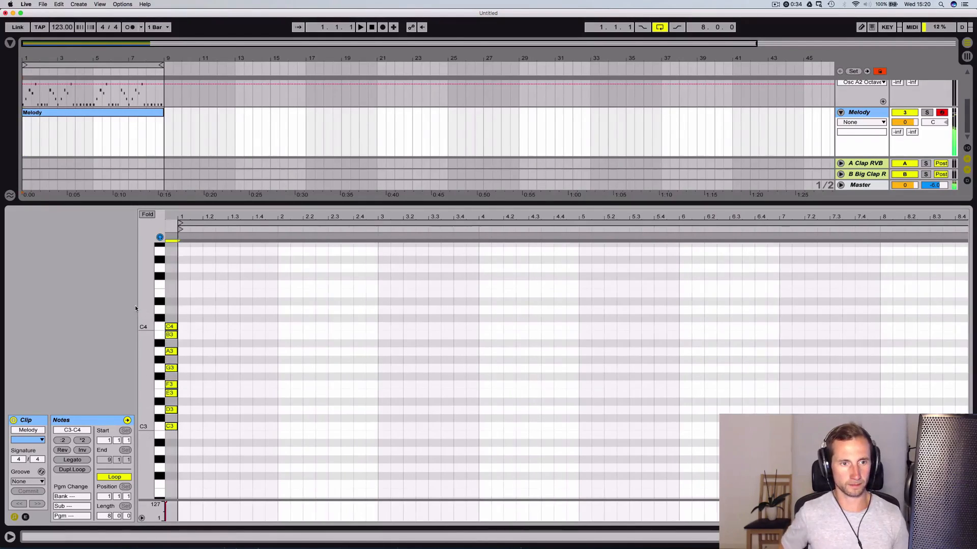
{"action": "left_click", "coordinate": [152, 216]}
{"action": "key", "text": "space"}
{"action": "left_click_drag", "start_coordinate": [181, 217], "coordinate": [181, 269]}
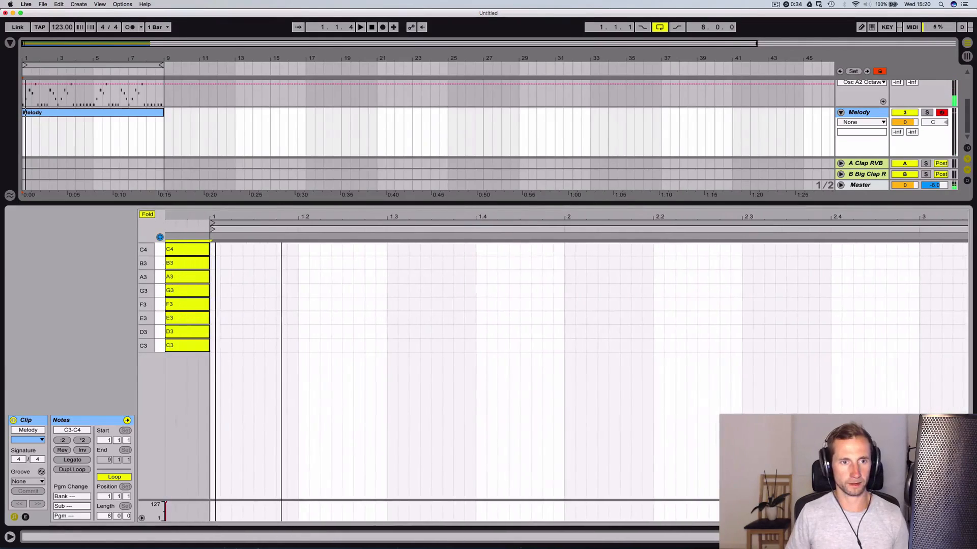
Place a short C3 note at the start of bar 1 in the Melody clip and play it back
{"action": "double_click", "coordinate": [215, 295]}
{"action": "key", "text": "Down"}
{"action": "key", "text": "Down"}
{"action": "key", "text": "Down"}
{"action": "key", "text": "Down"}
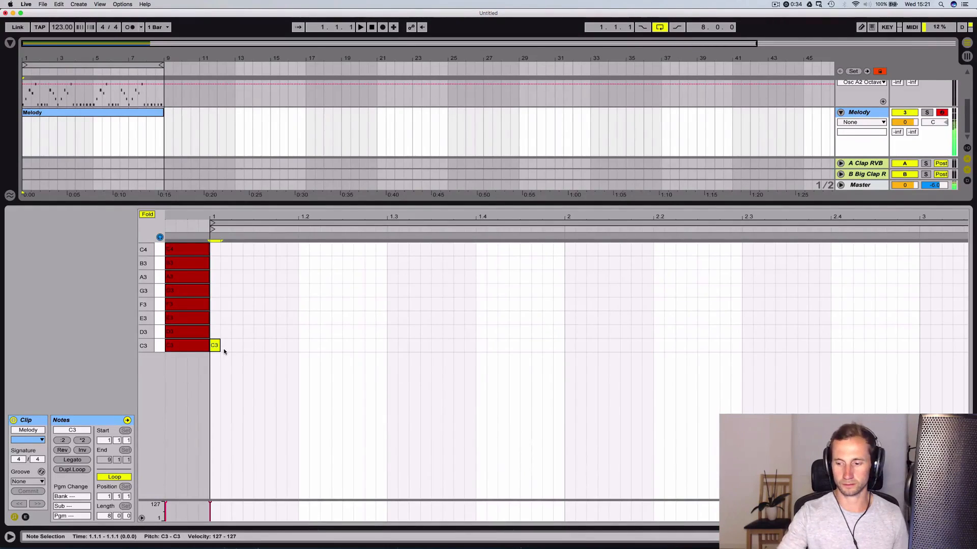
{"action": "key", "text": "space"}
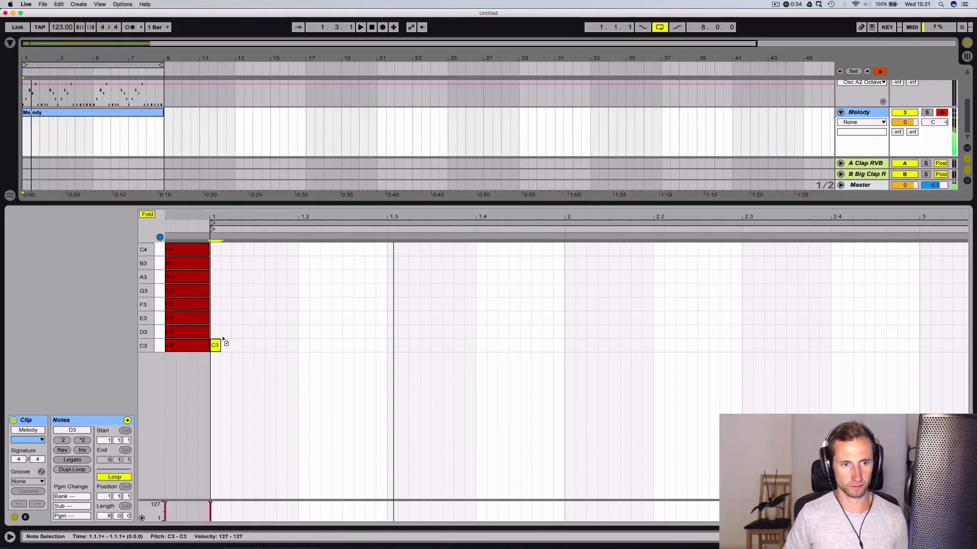
Add D3 and G3 notes after the opening C3, lengthen the notes to sixteenths, and play the phrase back
{"action": "double_click", "coordinate": [226, 331]}
{"action": "double_click", "coordinate": [236, 318]}
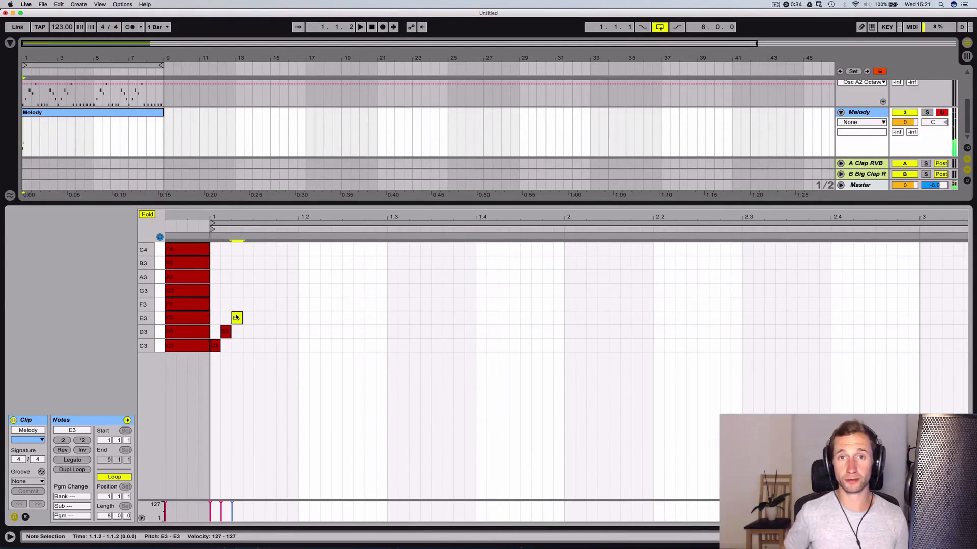
{"action": "left_click_drag", "start_coordinate": [236, 317], "coordinate": [261, 291]}
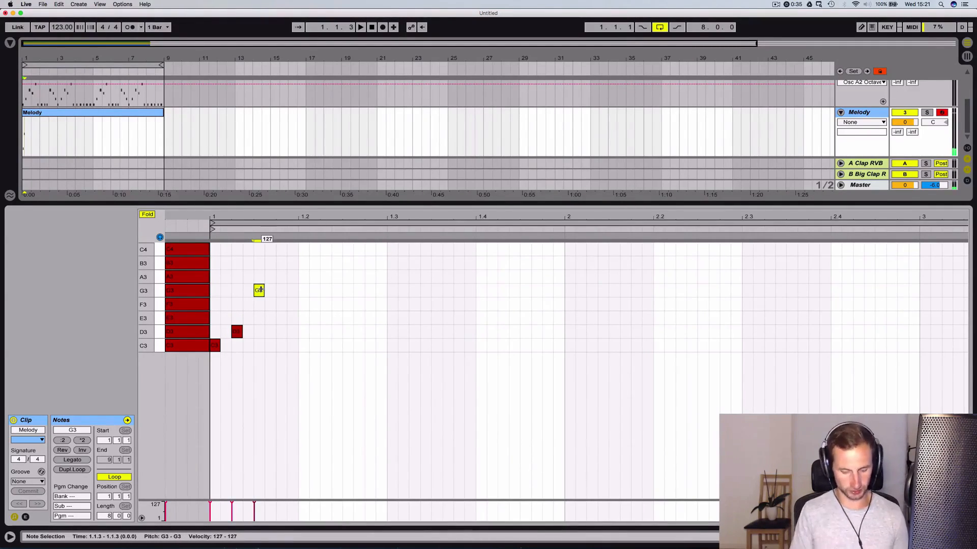
{"action": "left_click_drag", "start_coordinate": [220, 348], "coordinate": [252, 333]}
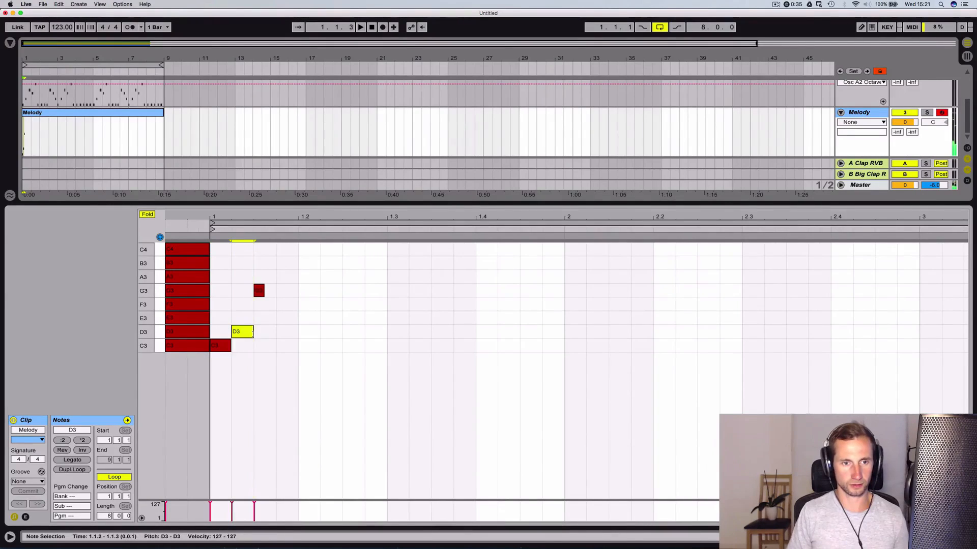
{"action": "left_click_drag", "start_coordinate": [265, 290], "coordinate": [308, 348]}
{"action": "key", "text": "space"}
{"action": "key", "text": "space"}
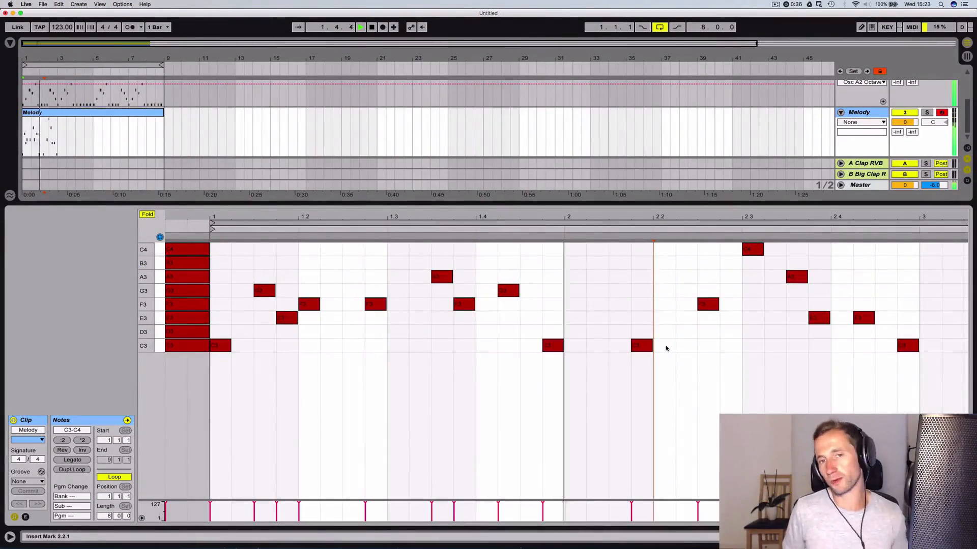
Shift the C3 note at 2.1.4 one sixteenth earlier and repitch the following bar 2 notes to C3, B3 and A3
{"action": "key", "text": "space"}
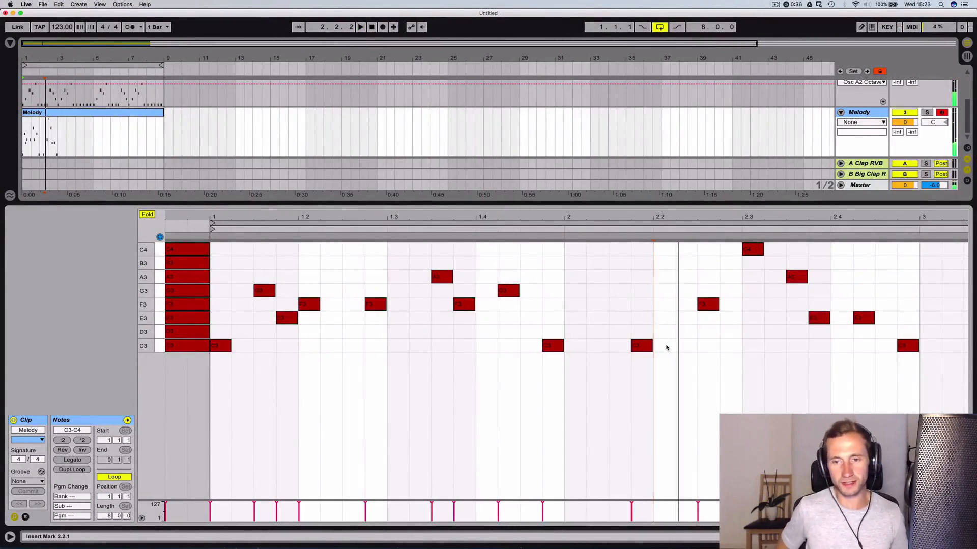
{"action": "left_click_drag", "start_coordinate": [649, 346], "coordinate": [639, 349]}
{"action": "left_click", "coordinate": [638, 348]}
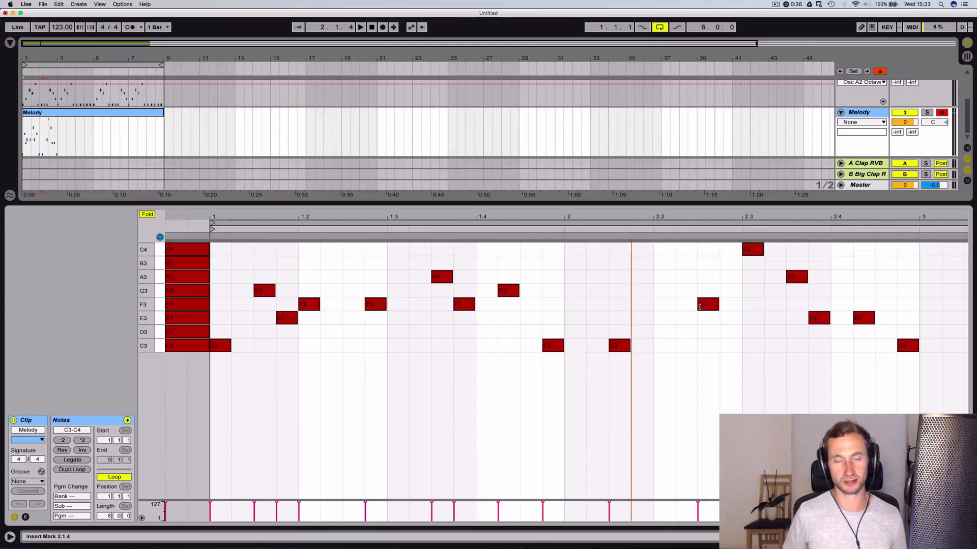
{"action": "key", "text": "space"}
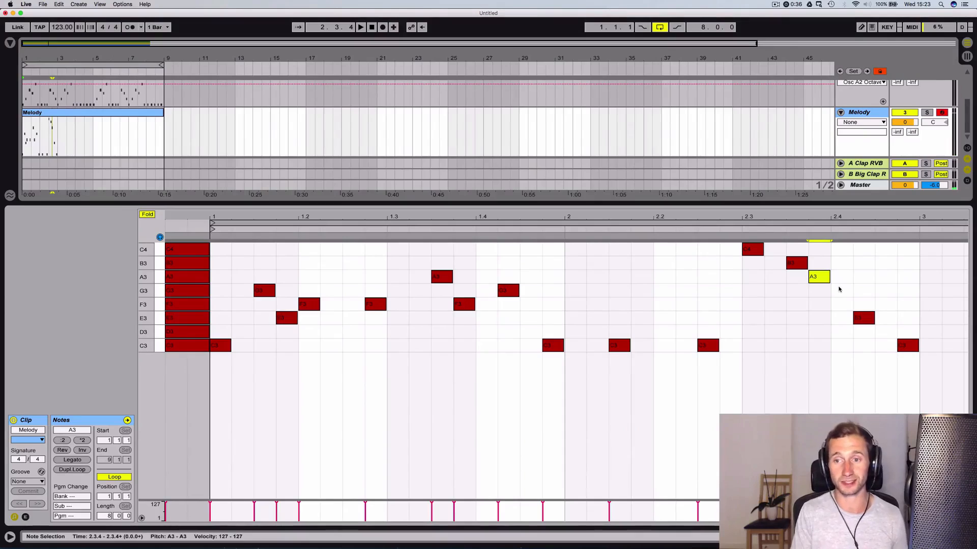
Add a rising run of short D3, E3, F3, G3 and A3 notes from the start of bar 3 and play it back
{"action": "left_click", "coordinate": [906, 343]}
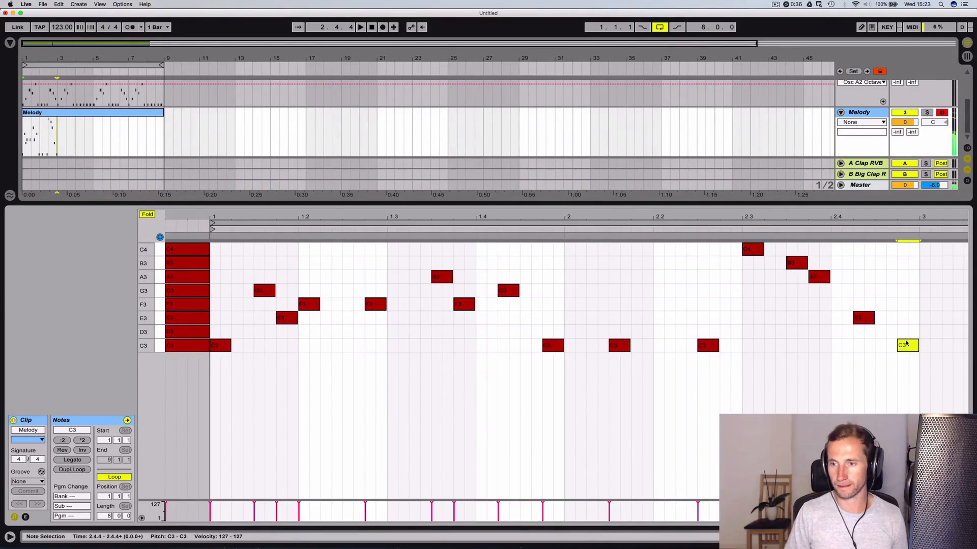
{"action": "left_click", "coordinate": [925, 331]}
{"action": "left_click", "coordinate": [935, 318]}
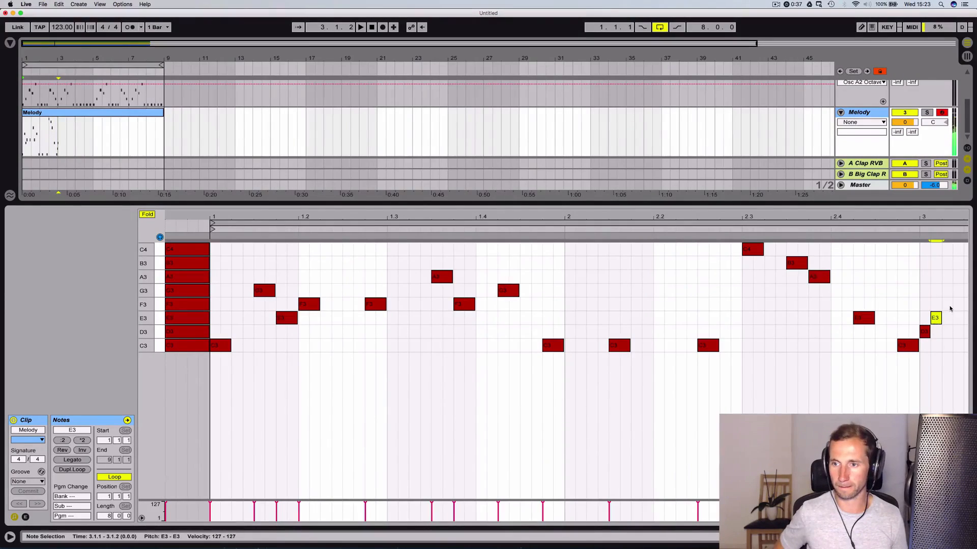
{"action": "left_click", "coordinate": [946, 304]}
{"action": "left_click", "coordinate": [957, 291]}
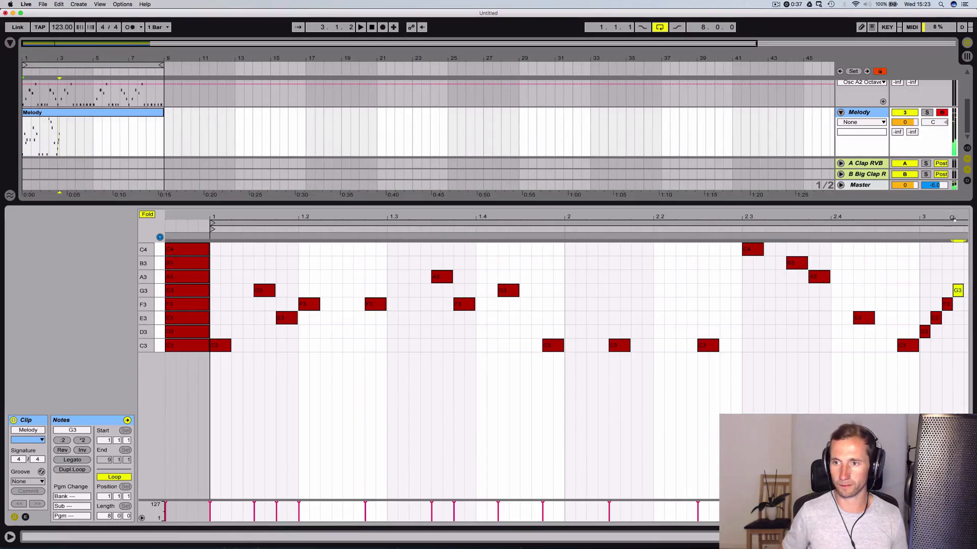
{"action": "left_click_drag", "start_coordinate": [952, 219], "coordinate": [859, 263]}
{"action": "left_click", "coordinate": [869, 276]}
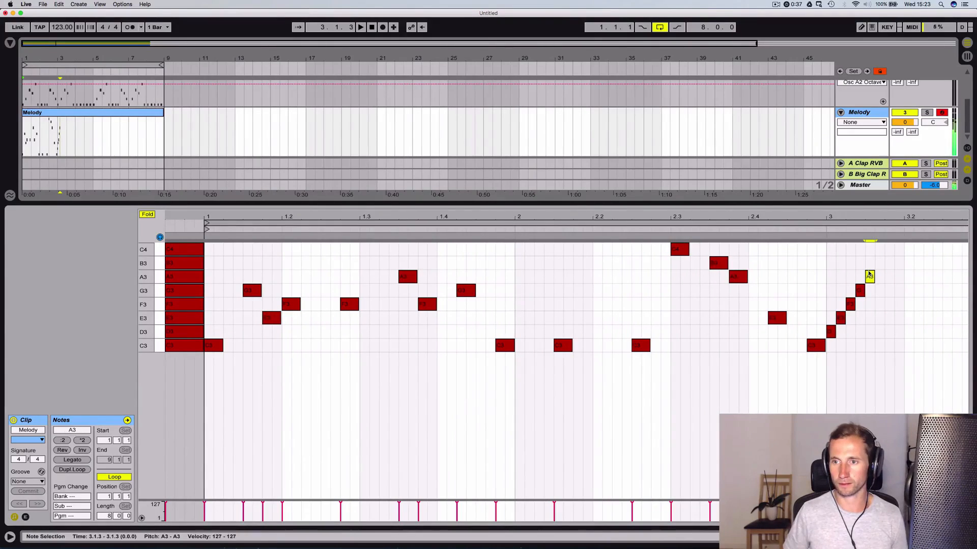
{"action": "key", "text": "space"}
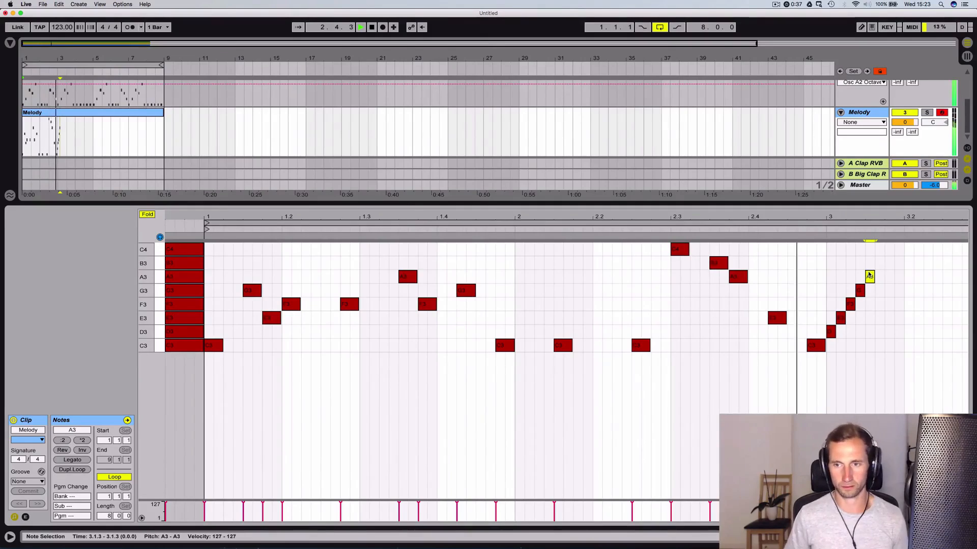
{"action": "left_click", "coordinate": [866, 324]}
{"action": "key", "text": "space"}
Move the D3–A3 run earlier so it ends at bar 3, and delete the E3 and C3 notes it overlaps
{"action": "left_click_drag", "start_coordinate": [867, 324], "coordinate": [825, 259]}
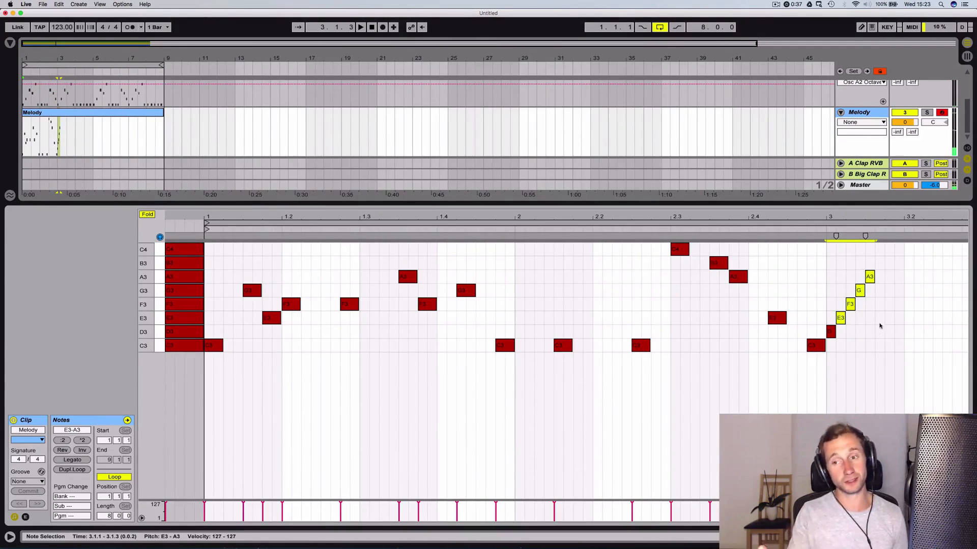
{"action": "left_click_drag", "start_coordinate": [879, 333], "coordinate": [830, 266]}
{"action": "key", "text": "Left"}
{"action": "key", "text": "Left"}
{"action": "key", "text": "Left"}
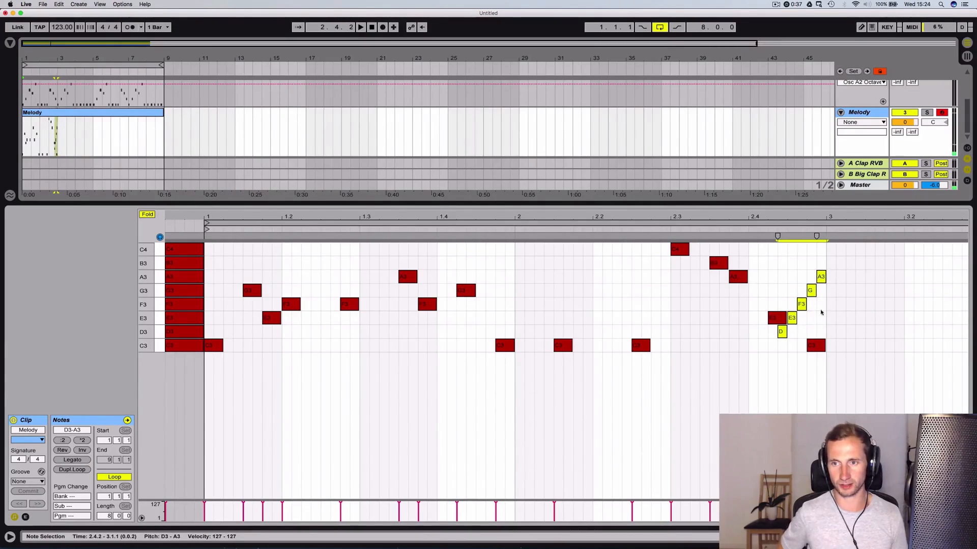
{"action": "double_click", "coordinate": [815, 348]}
{"action": "double_click", "coordinate": [778, 319]}
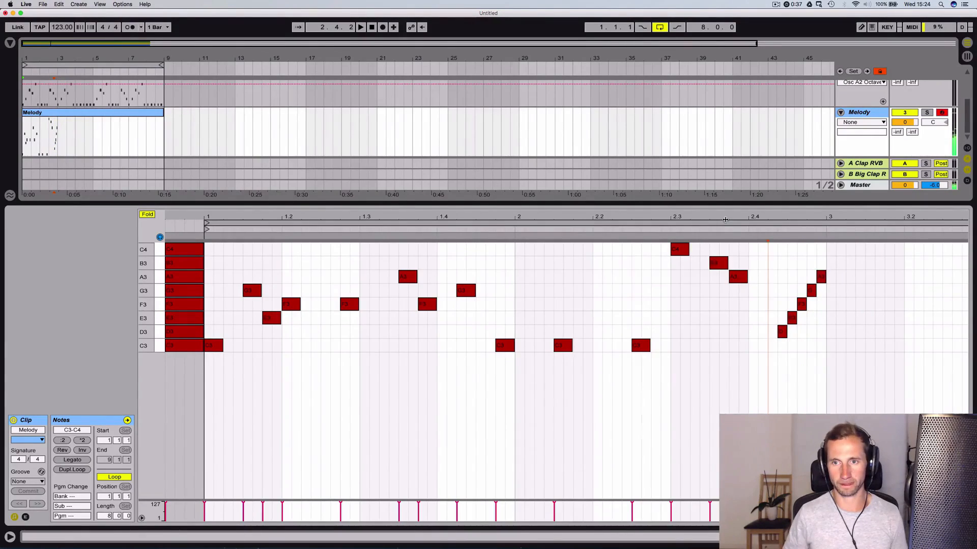
Copy the D3–A3 run from the end of bar 2 and paste it at 3.4.2
{"action": "left_click_drag", "start_coordinate": [722, 218], "coordinate": [723, 203]}
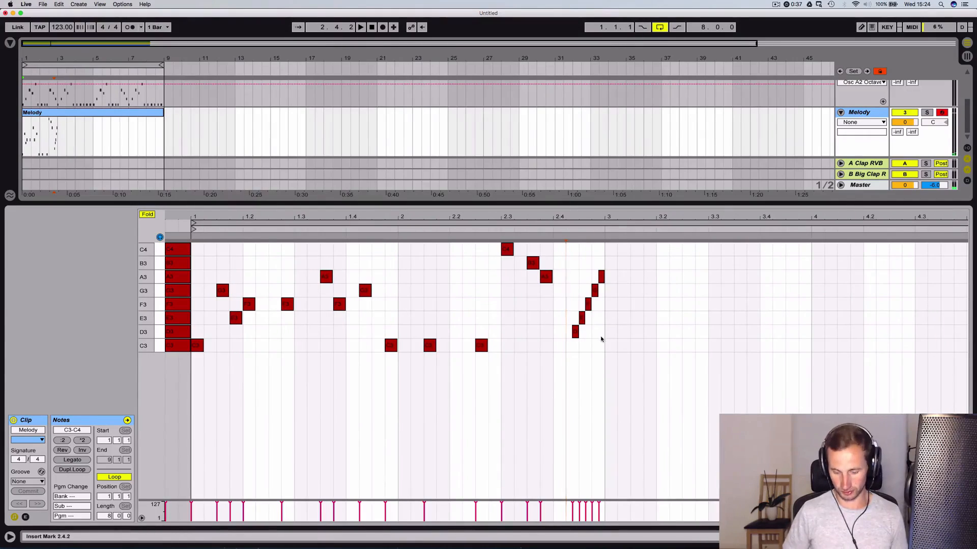
{"action": "mouse_move", "coordinate": [604, 354]}
{"action": "left_mouse_down"}
{"action": "mouse_move", "coordinate": [578, 263]}
{"action": "mouse_move", "coordinate": [593, 349]}
{"action": "mouse_move", "coordinate": [606, 349]}
{"action": "left_mouse_up"}
{"action": "key", "text": "super+c"}
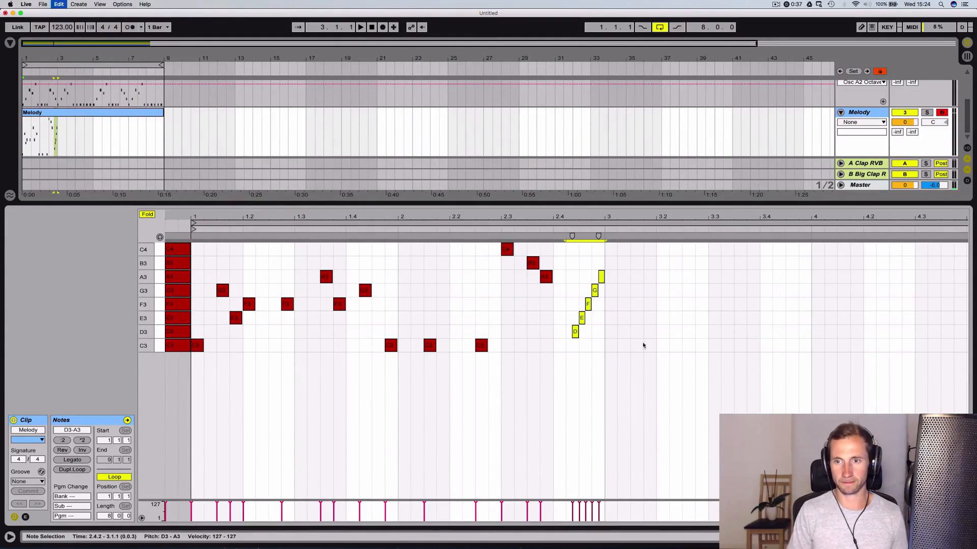
{"action": "left_click", "coordinate": [771, 280]}
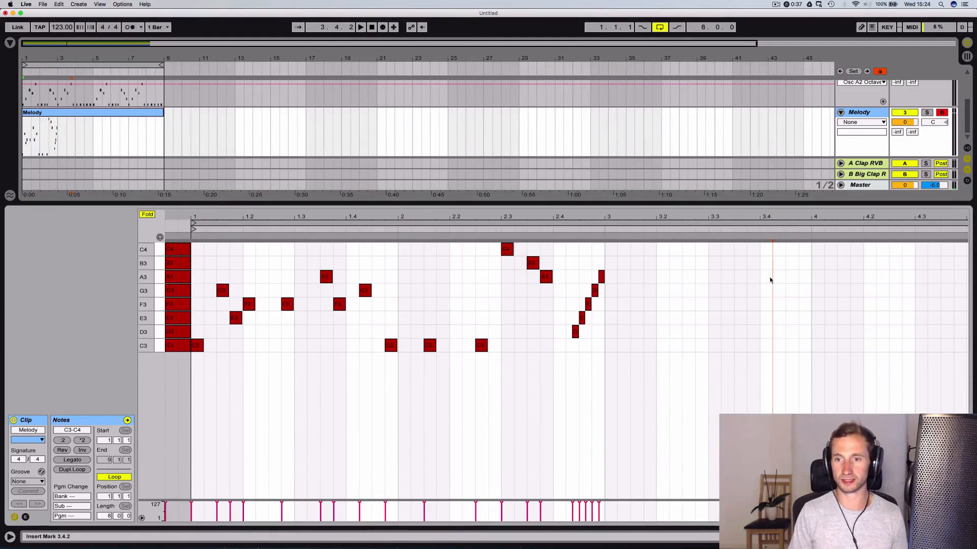
{"action": "key", "text": "super+v"}
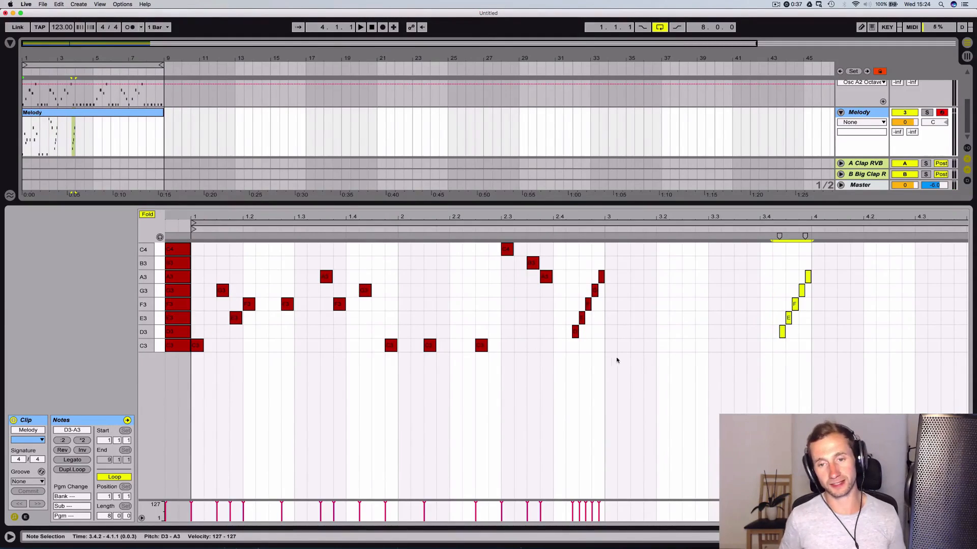
Delete the D3–A3 run at the end of bar 2 and play back the remaining phrase
{"action": "left_click", "coordinate": [600, 344]}
{"action": "left_click_drag", "start_coordinate": [604, 345], "coordinate": [569, 254]}
{"action": "key", "text": "Delete"}
{"action": "key", "text": "space"}
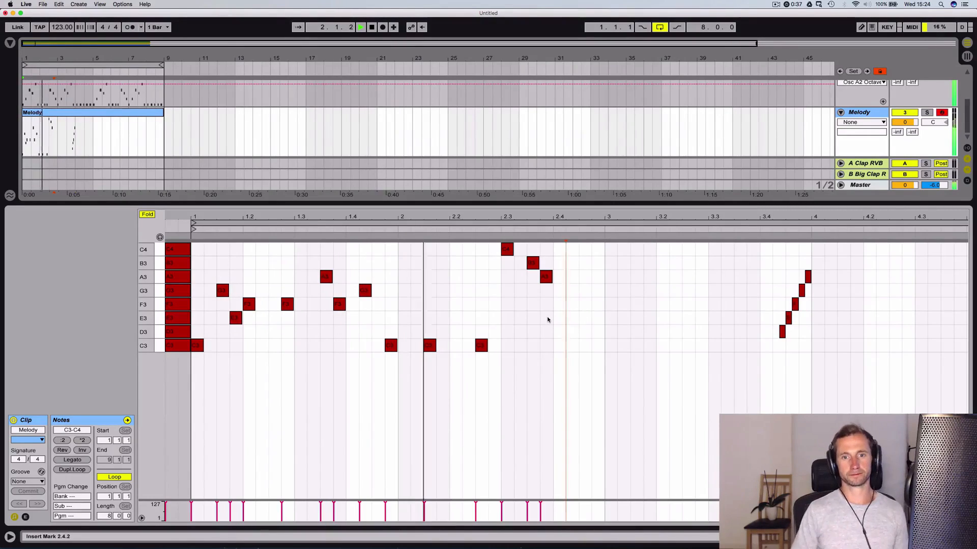
{"action": "key", "text": "space"}
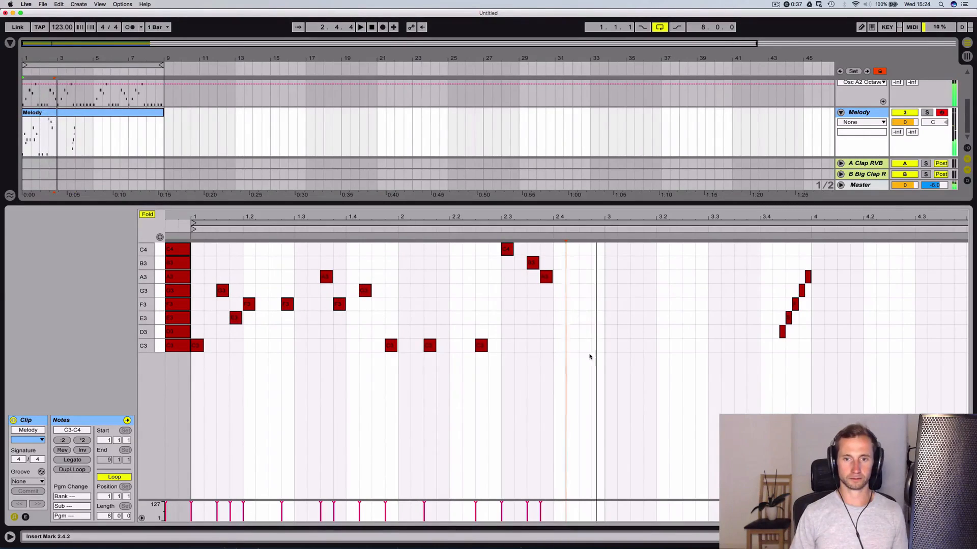
{"action": "left_click_drag", "start_coordinate": [498, 350], "coordinate": [164, 223]}
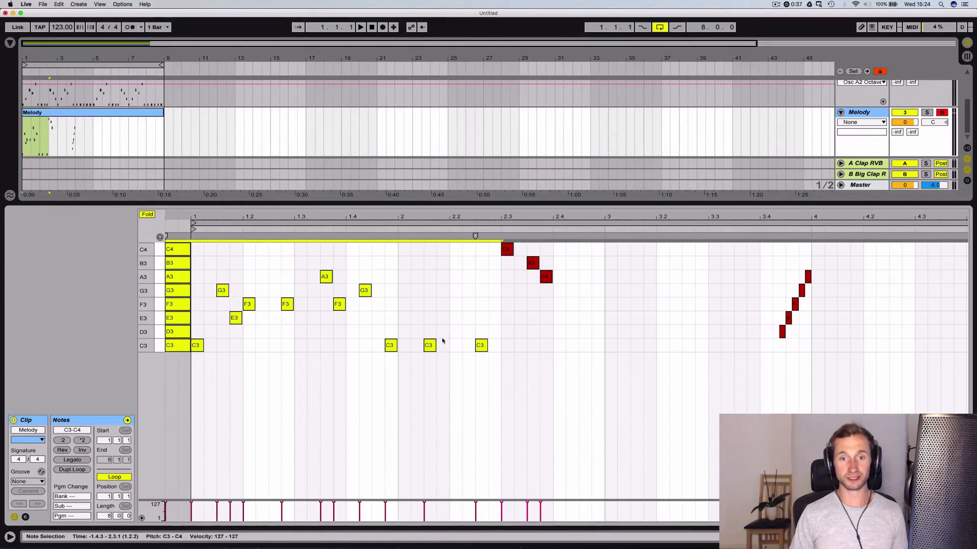
{"action": "left_click", "coordinate": [499, 351]}
{"action": "double_click", "coordinate": [495, 345]}
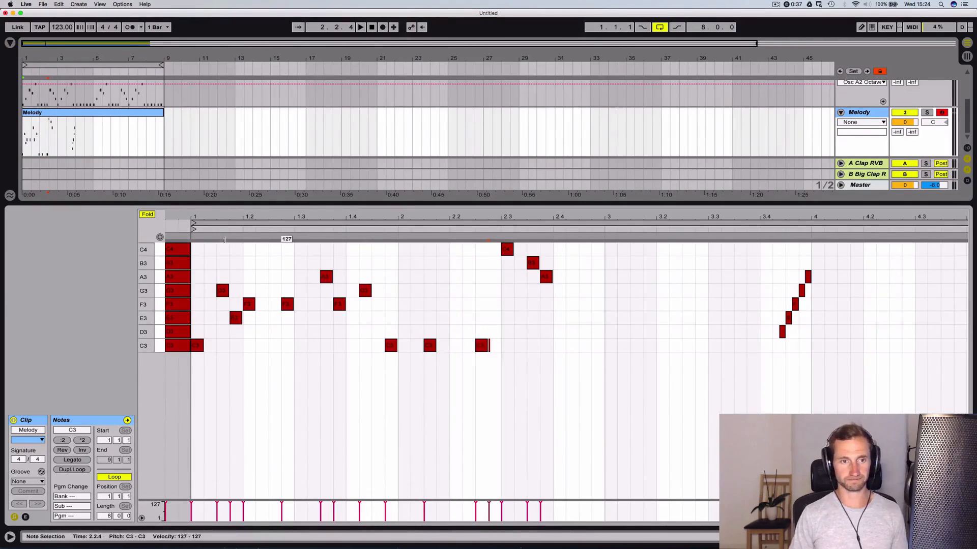
Copy the melody notes from bar 1 up to 2.3, without the scale guide notes, and paste them at bar 3
{"action": "left_click_drag", "start_coordinate": [497, 346], "coordinate": [193, 212]}
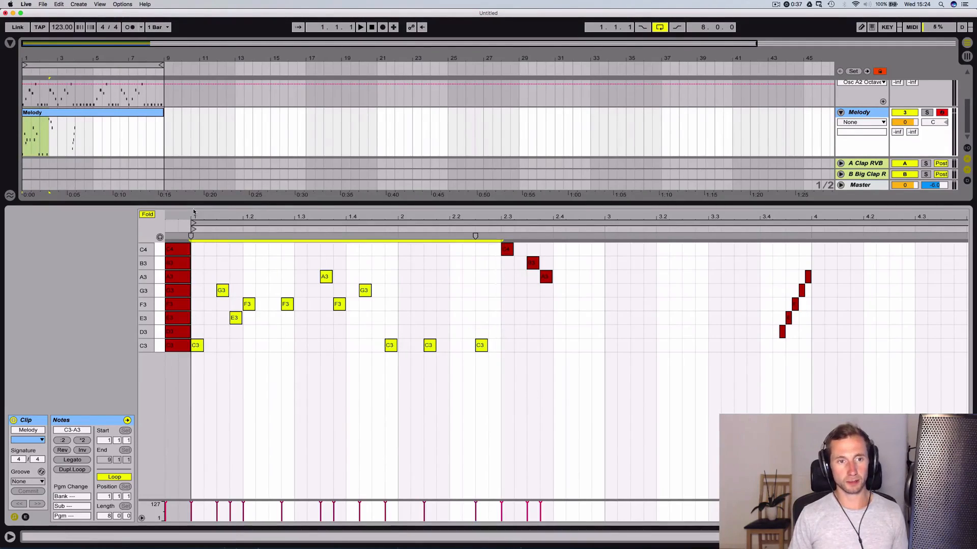
{"action": "left_click", "coordinate": [603, 257]}
{"action": "key", "text": "super+v"}
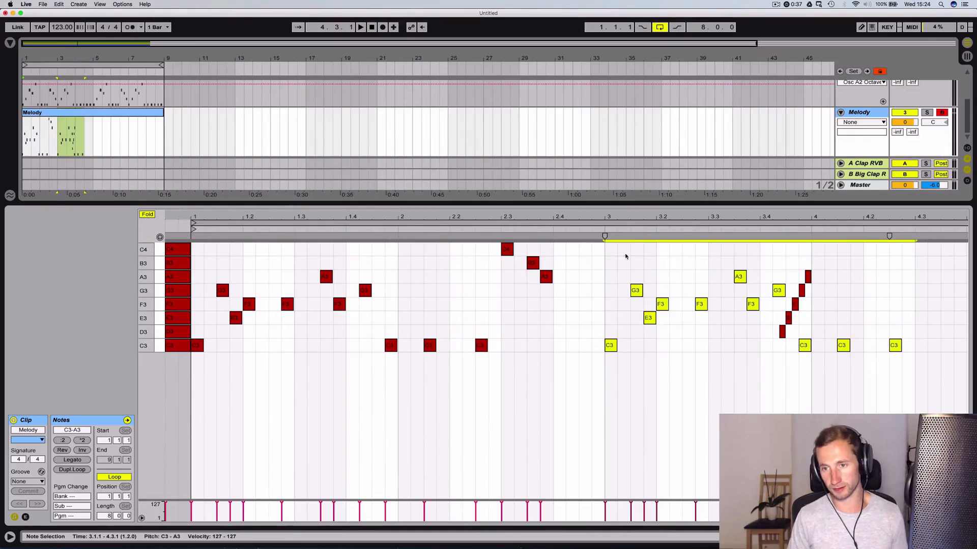
Delete the G3 note at 3.4.2, move the D3–A3 run from bar 3 to 4.3.2, and start playback
{"action": "left_click_drag", "start_coordinate": [770, 339], "coordinate": [804, 269]}
{"action": "left_click", "coordinate": [788, 267]}
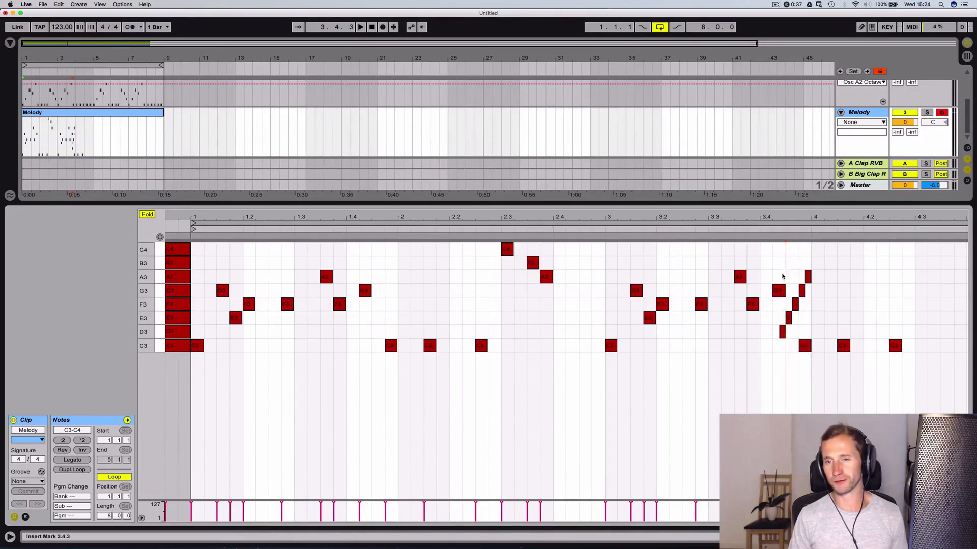
{"action": "double_click", "coordinate": [776, 291]}
{"action": "left_click_drag", "start_coordinate": [772, 262], "coordinate": [812, 336]}
{"action": "key", "text": "ctrl+x"}
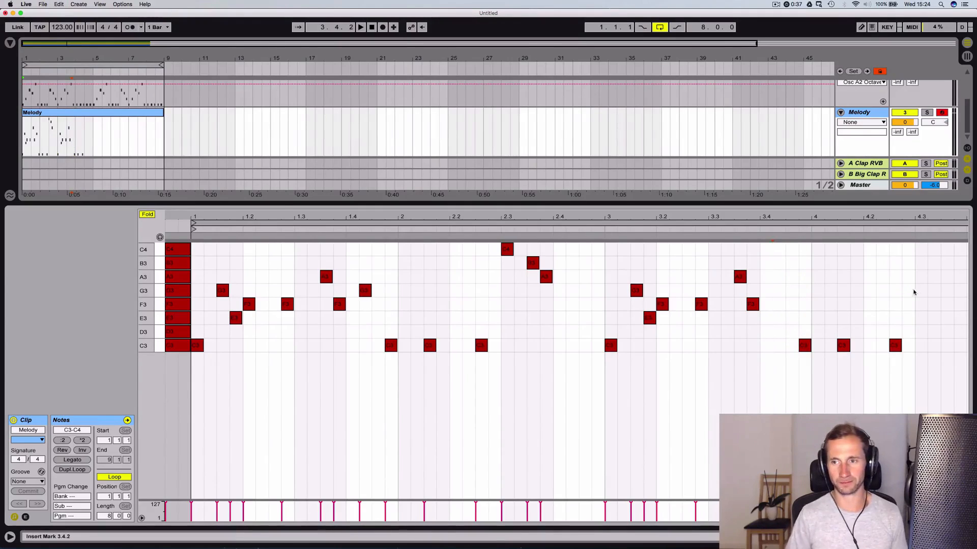
{"action": "left_click", "coordinate": [927, 290]}
{"action": "key", "text": "ctrl+v"}
{"action": "key", "text": "space"}
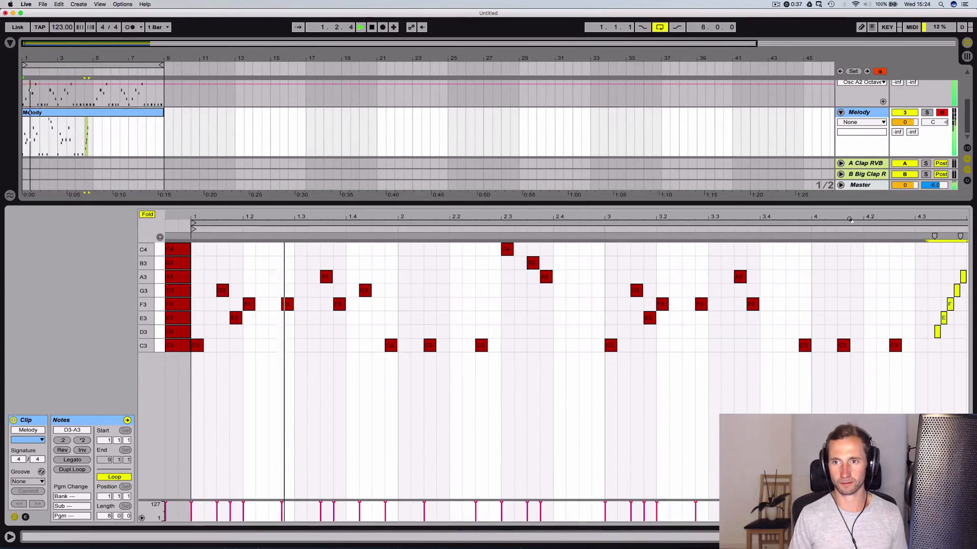
Shift the D3–A3 run later so it starts at 4.4.2 near the end of bar 4, and stop playback
{"action": "left_click_drag", "start_coordinate": [603, 218], "coordinate": [612, 200]}
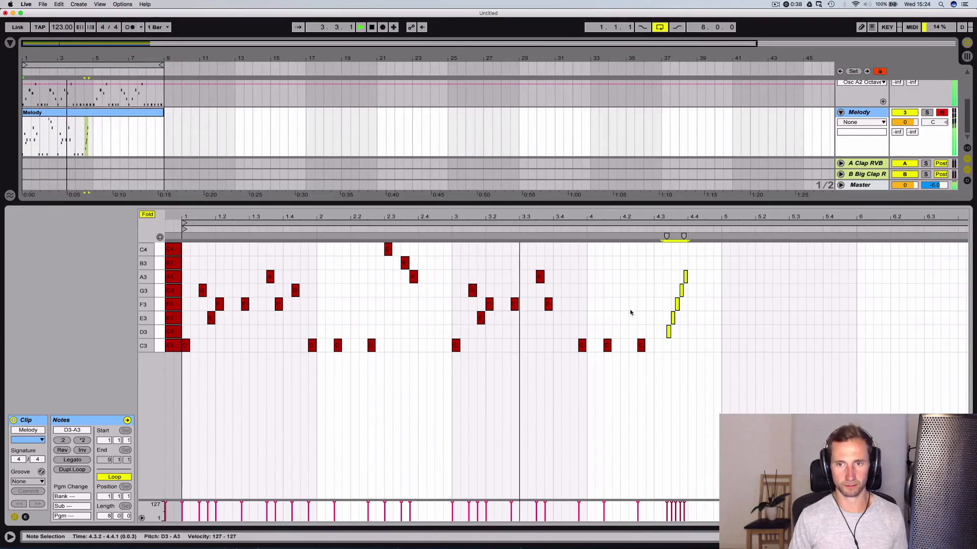
{"action": "left_click_drag", "start_coordinate": [686, 338], "coordinate": [670, 270]}
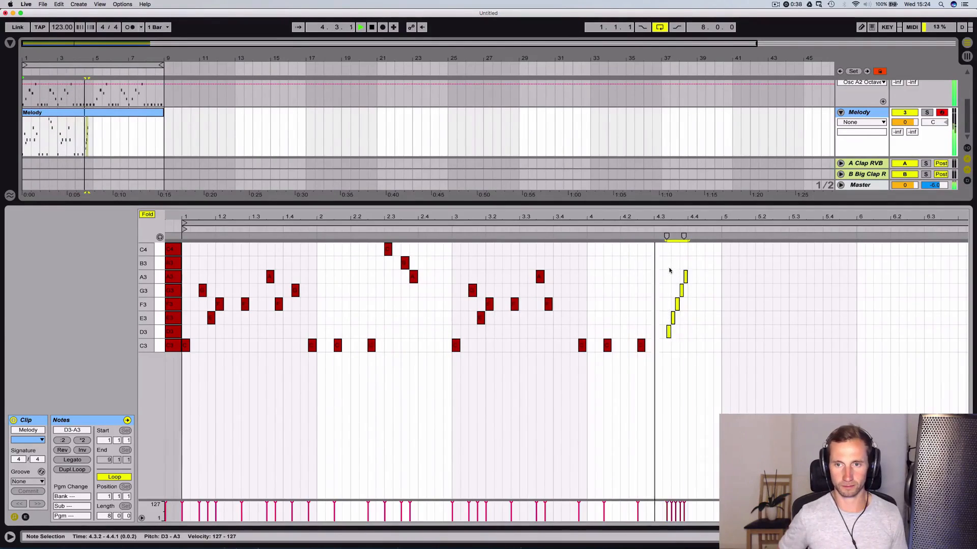
{"action": "key", "text": "Right"}
{"action": "key", "text": "Right"}
{"action": "key", "text": "Right"}
{"action": "key", "text": "Right"}
{"action": "key", "text": "Left"}
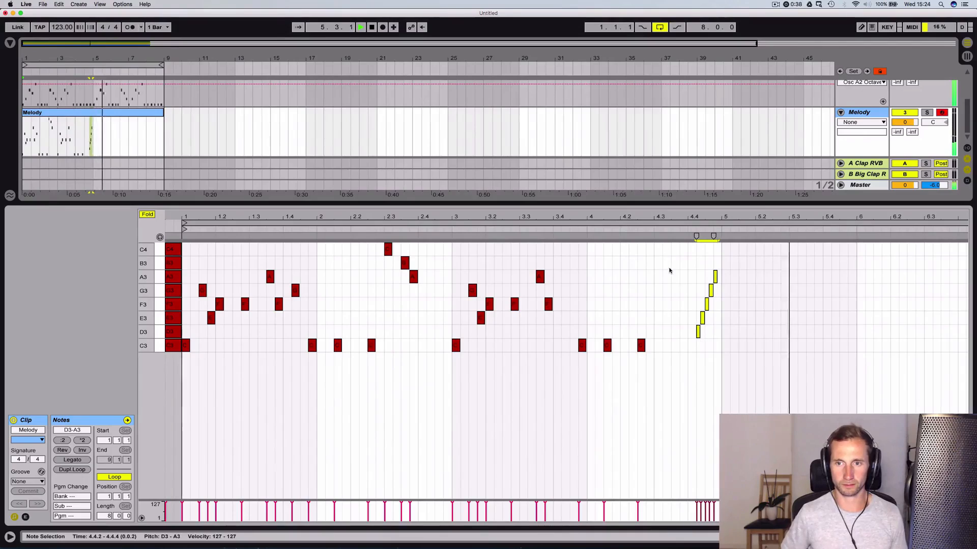
{"action": "key", "text": "space"}
Duplicate the melody notes of bars 1 to 4, without the scale guide notes, into bars 5 to 8
{"action": "left_click", "coordinate": [684, 225]}
{"action": "left_click", "coordinate": [684, 226]}
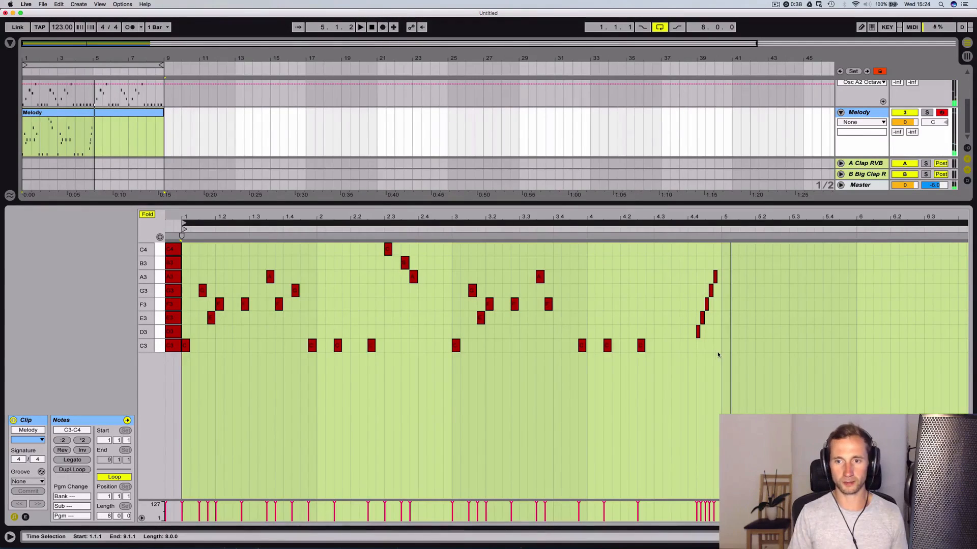
{"action": "key", "text": "space"}
{"action": "left_click_drag", "start_coordinate": [719, 353], "coordinate": [188, 246]}
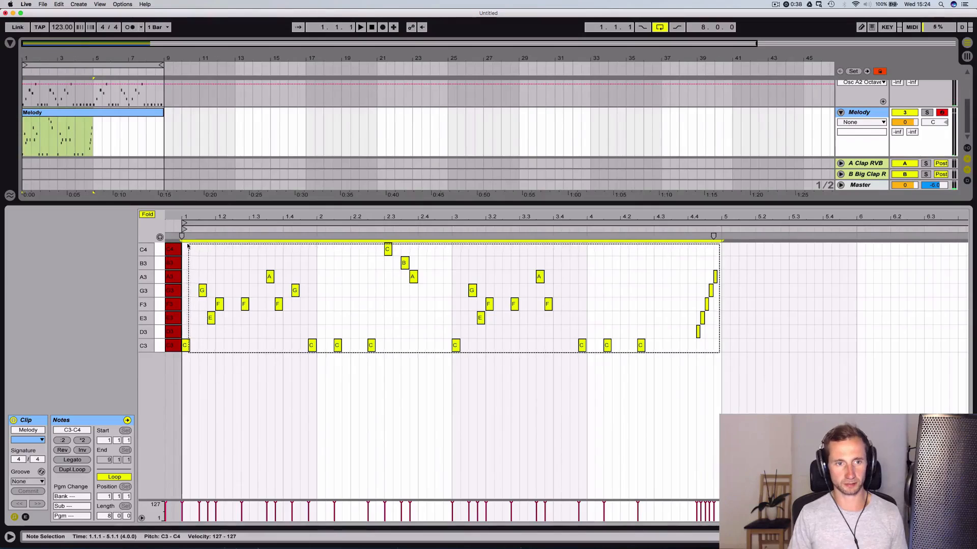
{"action": "key", "text": "super+d"}
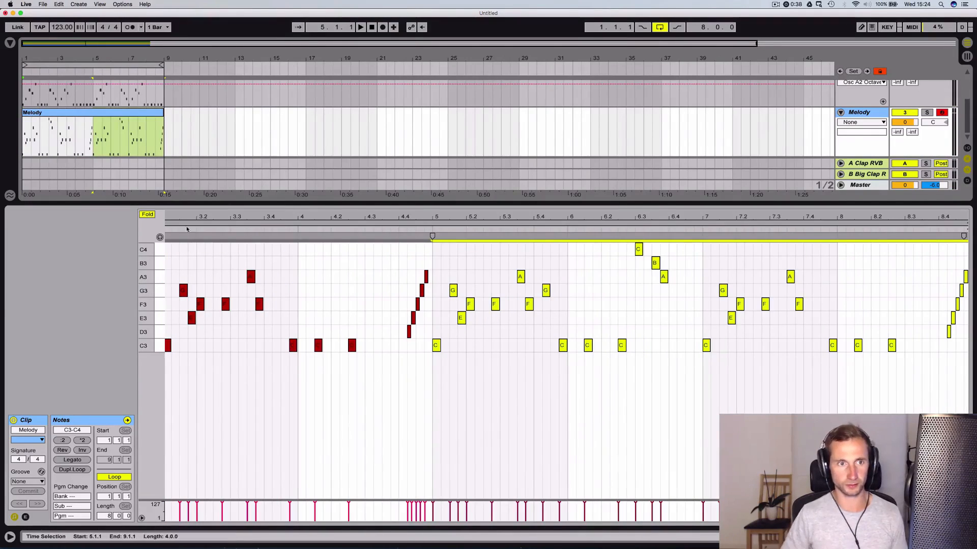
Play back the arrangement from the start to hear the melody with drums and bass, and stop
{"action": "key", "text": "shift+Tab"}
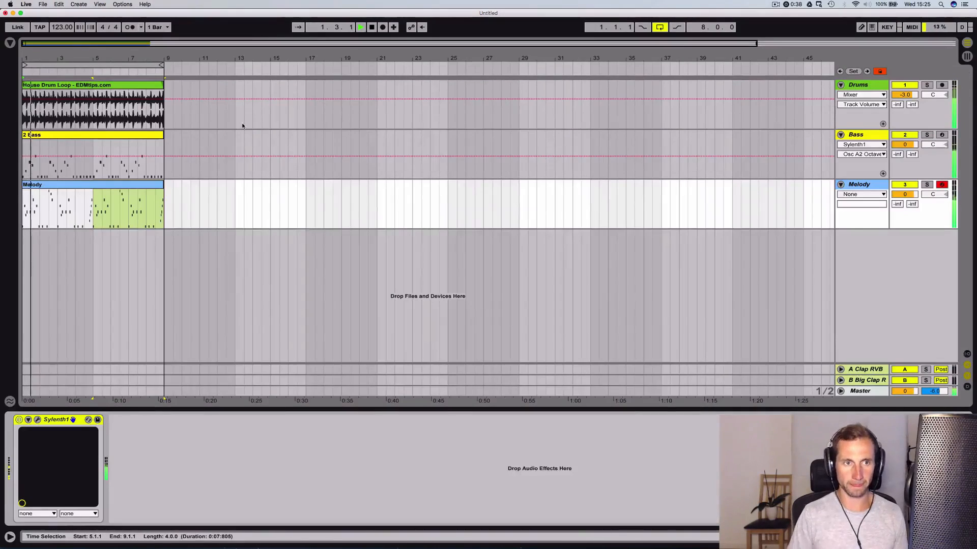
{"action": "left_click", "coordinate": [214, 191]}
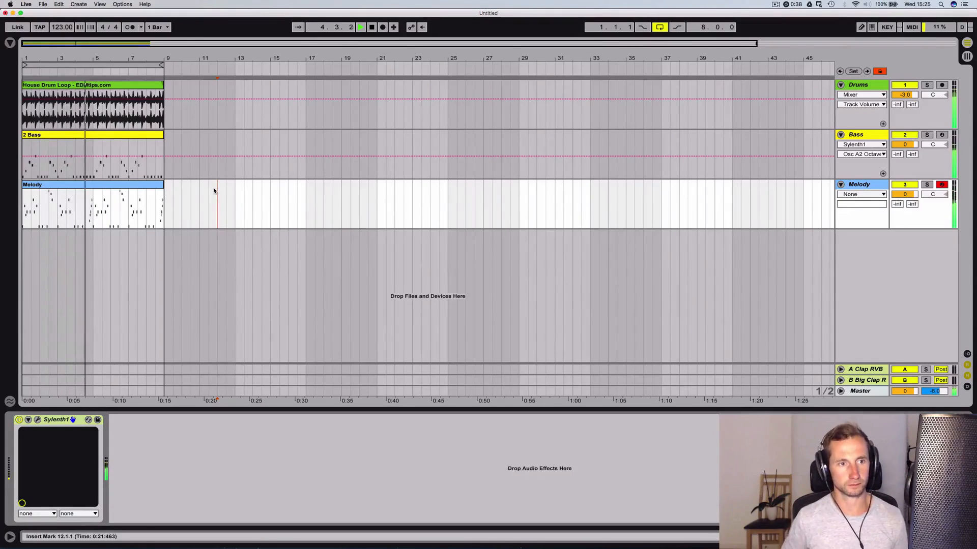
{"action": "key", "text": "space"}
Transpose every note in the Melody clip, guide notes included, up one octave to C4–C5
{"action": "double_click", "coordinate": [85, 185]}
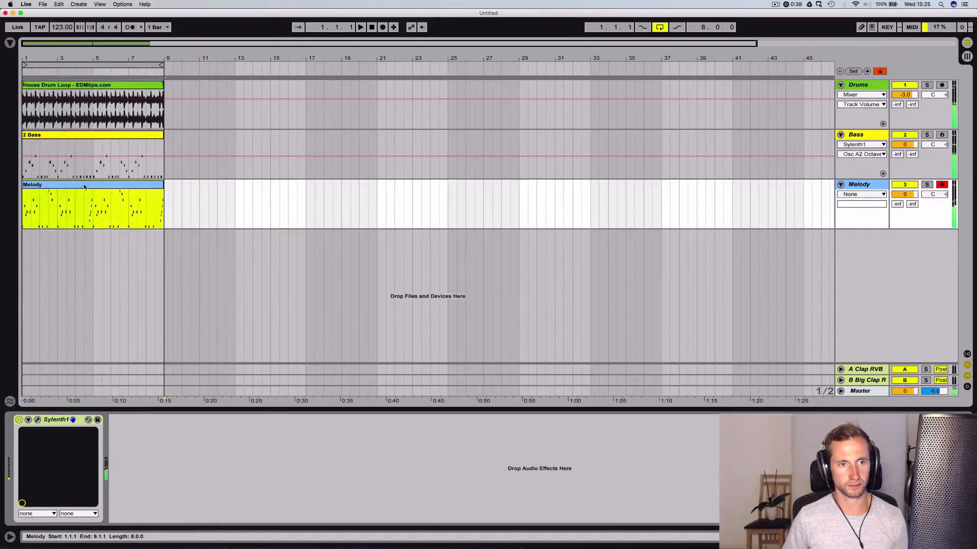
{"action": "left_click", "coordinate": [314, 274]}
{"action": "key", "text": "super+a"}
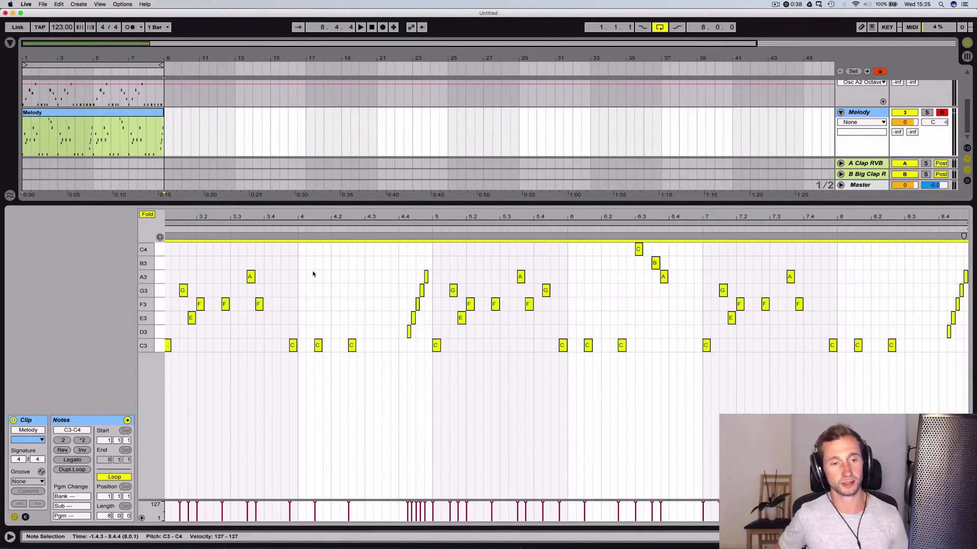
{"action": "key", "text": "shift+Up"}
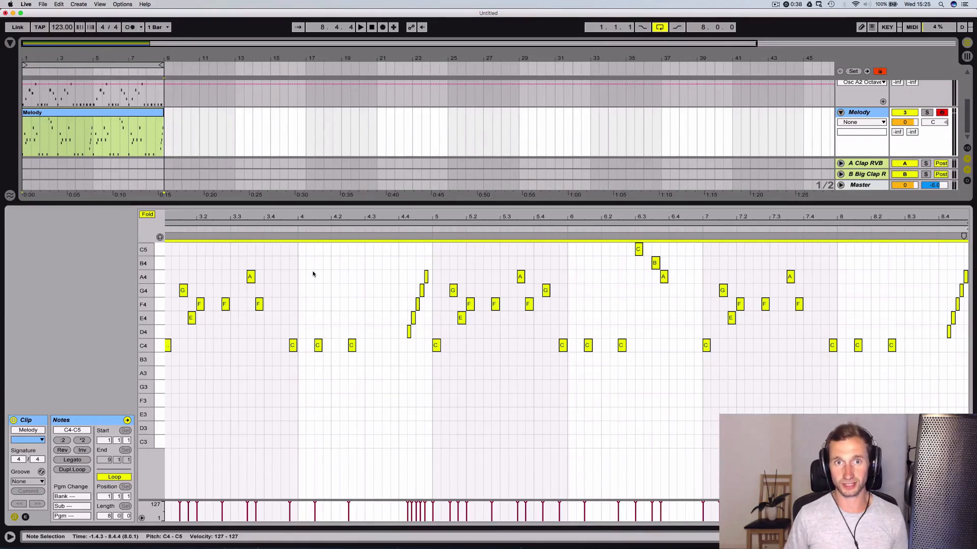
Play back the raised melody with the other tracks, open the 2 Bass clip and stop playback
{"action": "key", "text": "space"}
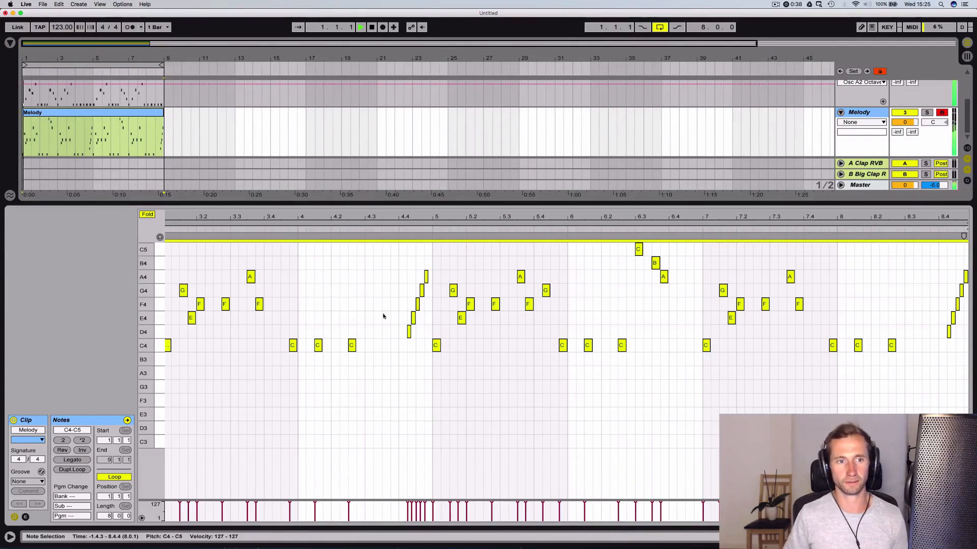
{"action": "key", "text": "shift+Tab"}
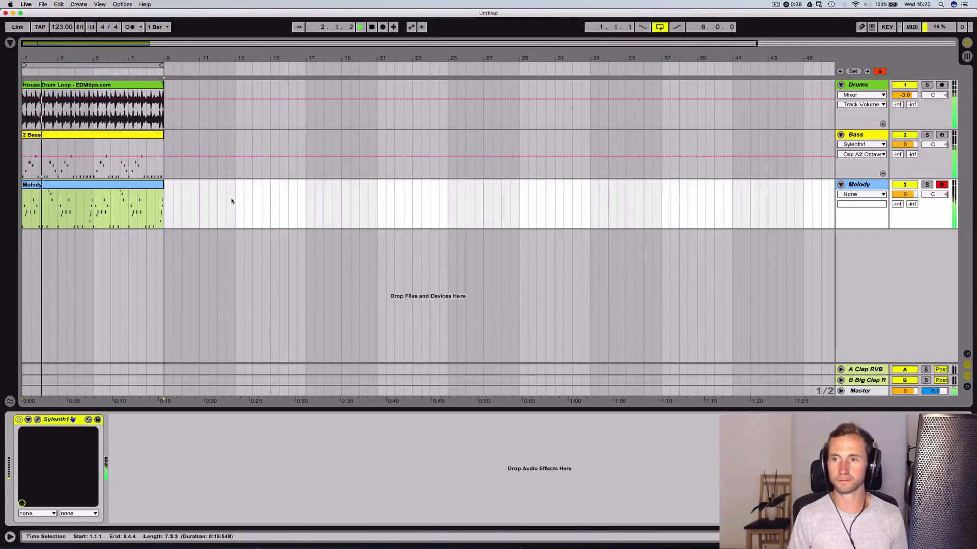
{"action": "double_click", "coordinate": [91, 136]}
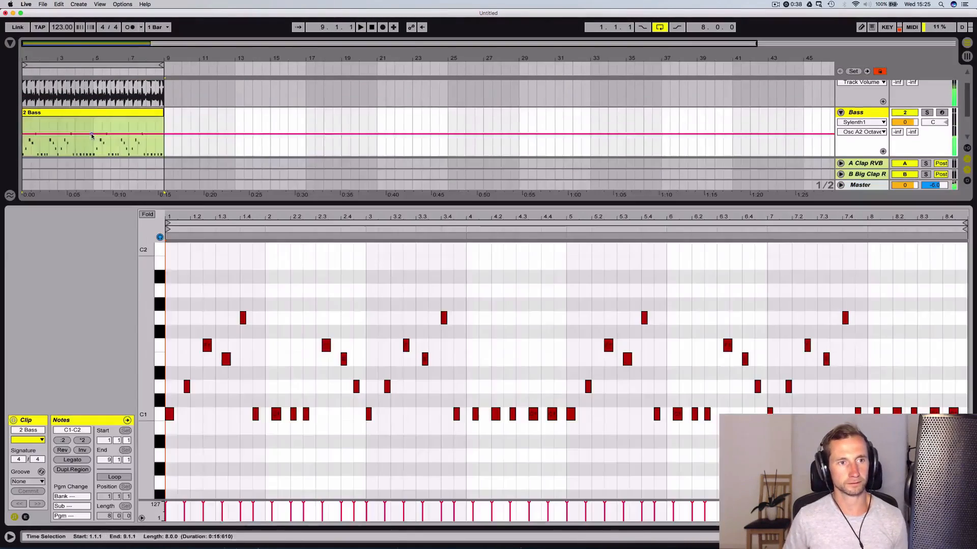
{"action": "key", "text": "space"}
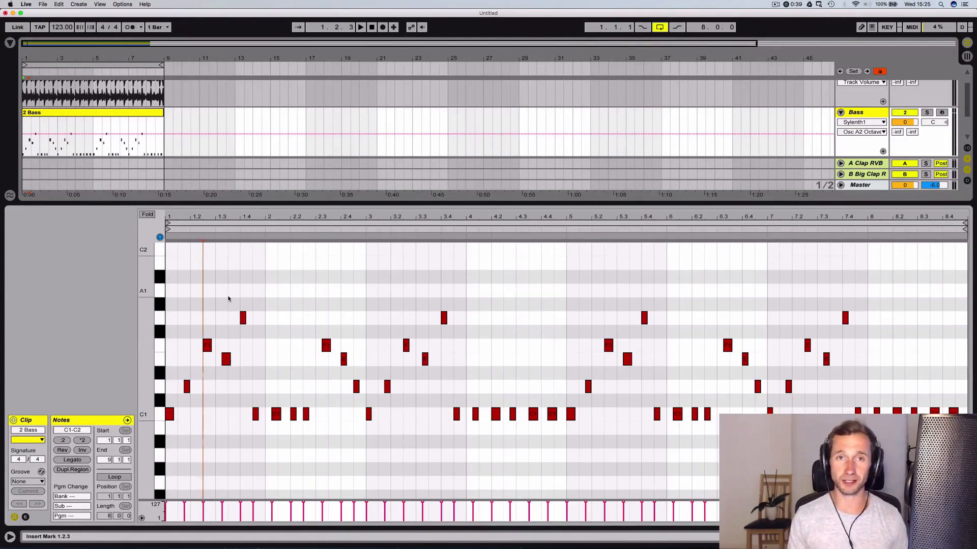
Mute the Melody track and open the 2 Bass clip's notes with the C1–C2 octave in view
{"action": "left_click", "coordinate": [47, 119]}
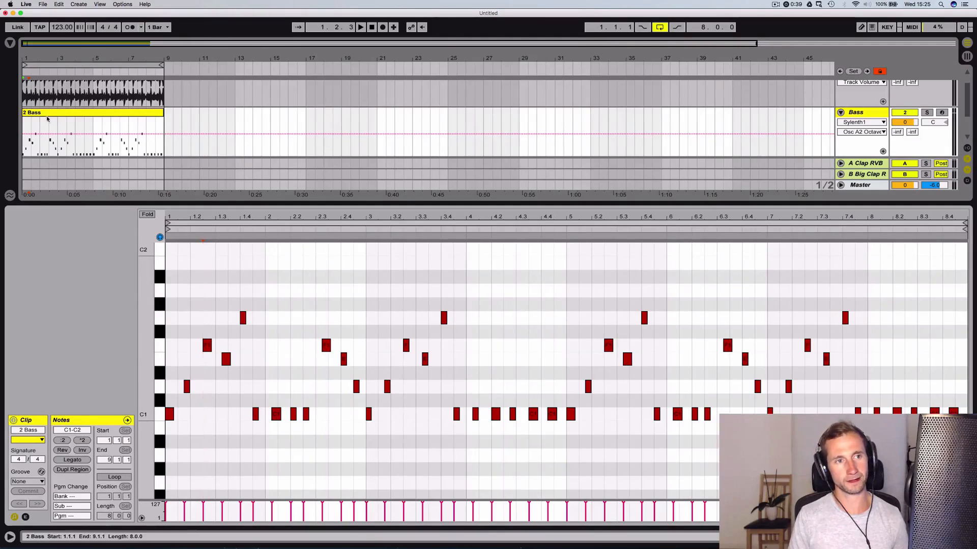
{"action": "key", "text": "shift+Tab"}
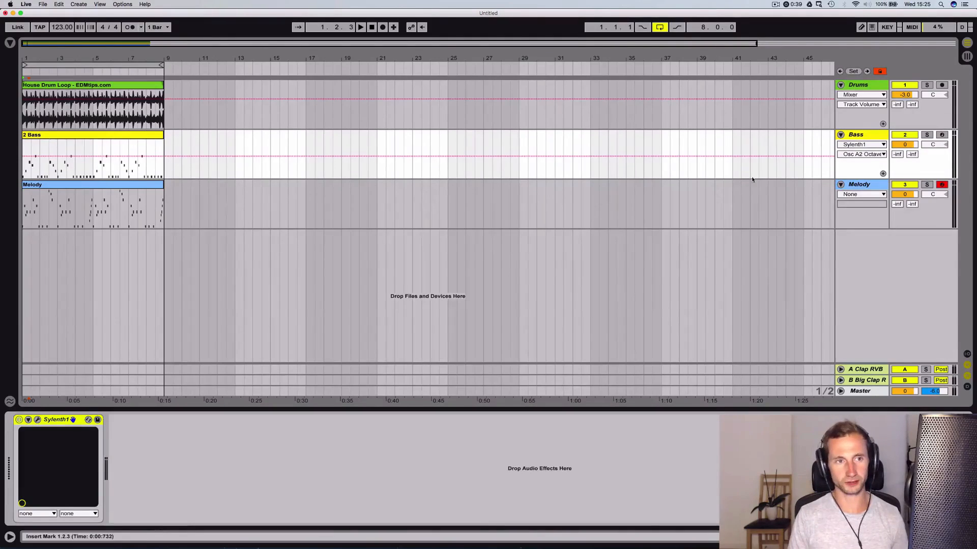
{"action": "left_click", "coordinate": [904, 183]}
{"action": "left_click", "coordinate": [44, 137]}
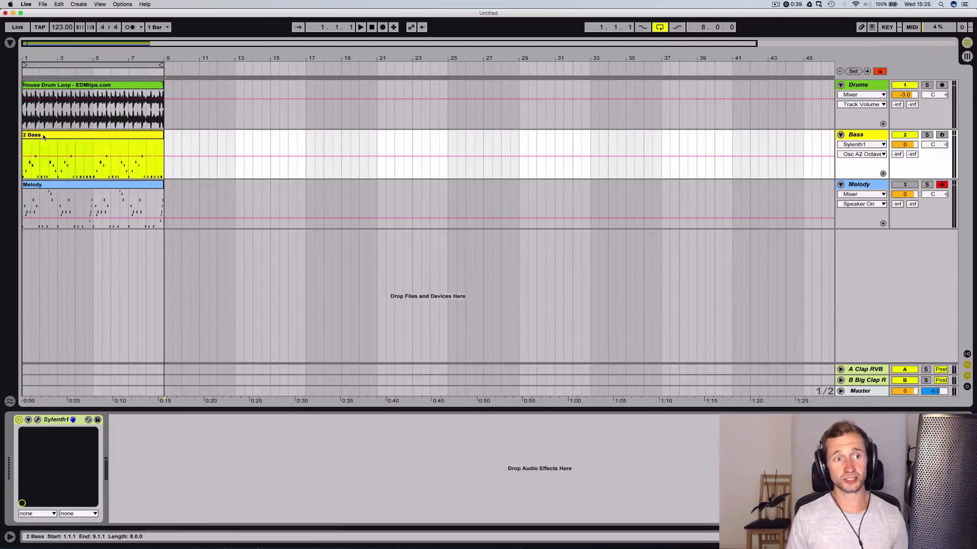
{"action": "double_click", "coordinate": [43, 138]}
{"action": "left_click_drag", "start_coordinate": [146, 356], "coordinate": [147, 325]}
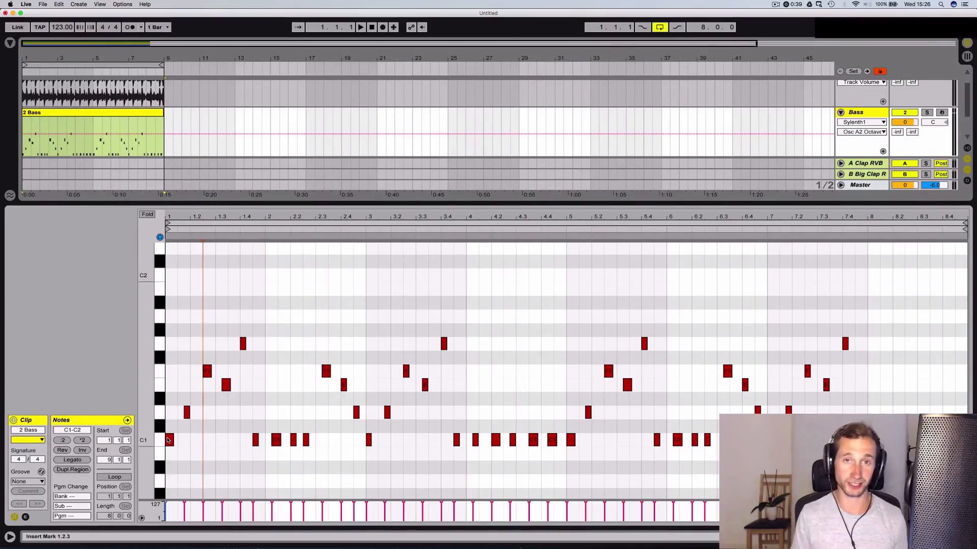
Stack C natural minor guide notes from C1 to C2, move them before bar 1, and redraw the C1 bass note at 1.1.1
{"action": "left_click", "coordinate": [169, 440]}
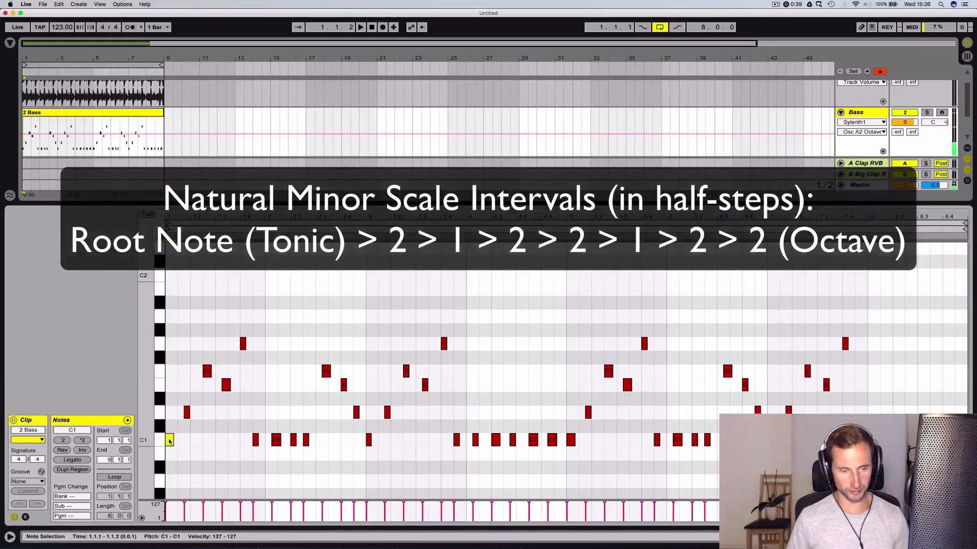
{"action": "double_click", "coordinate": [169, 413]}
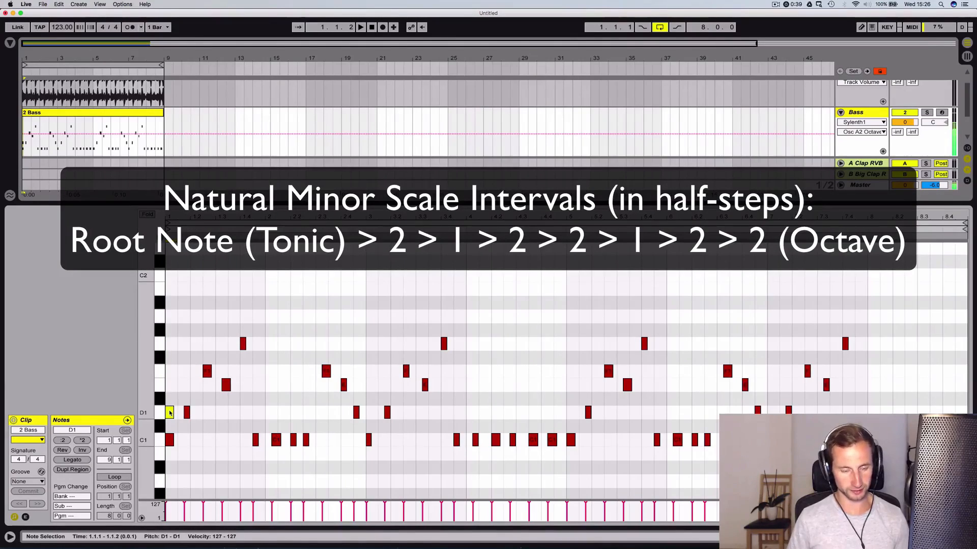
{"action": "left_click_drag", "start_coordinate": [169, 412], "coordinate": [172, 273]}
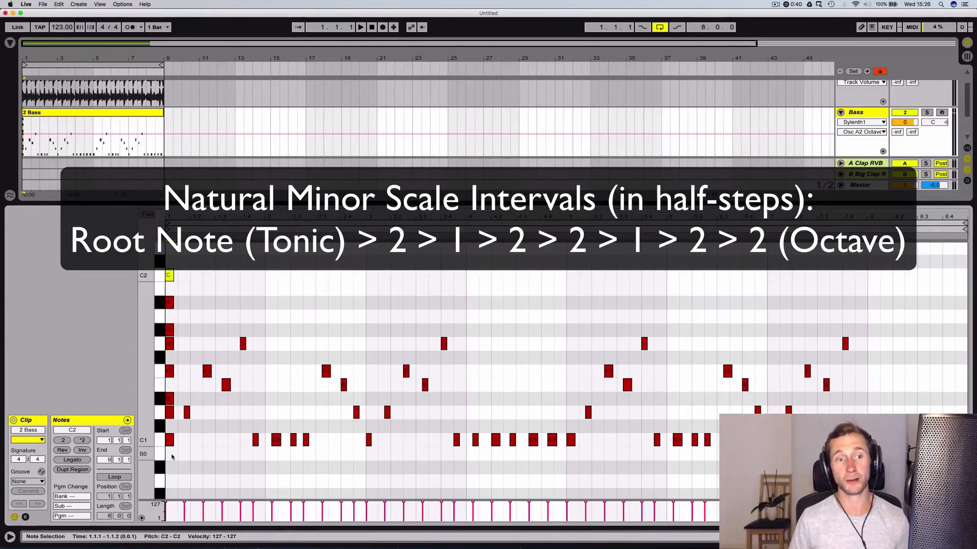
{"action": "left_click_drag", "start_coordinate": [172, 458], "coordinate": [171, 275]}
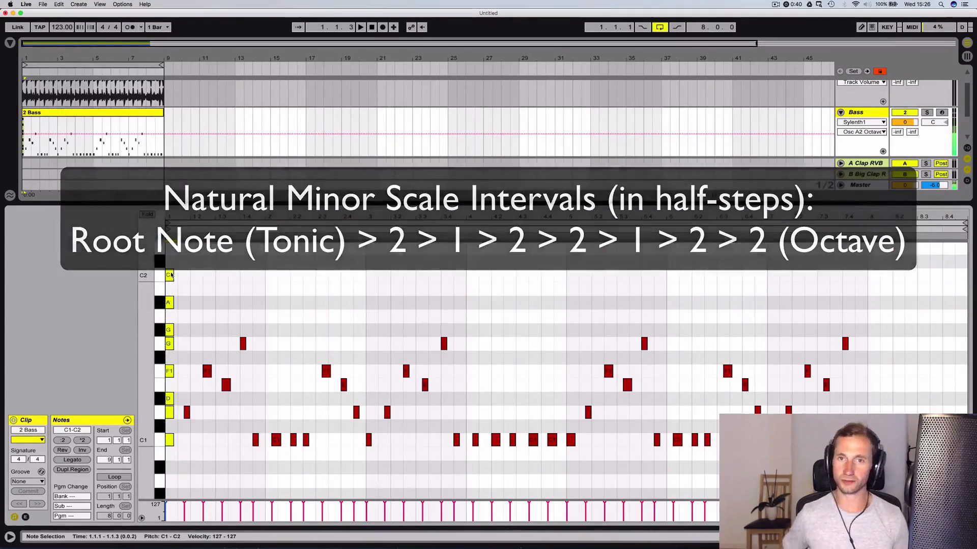
{"action": "key", "text": "Left"}
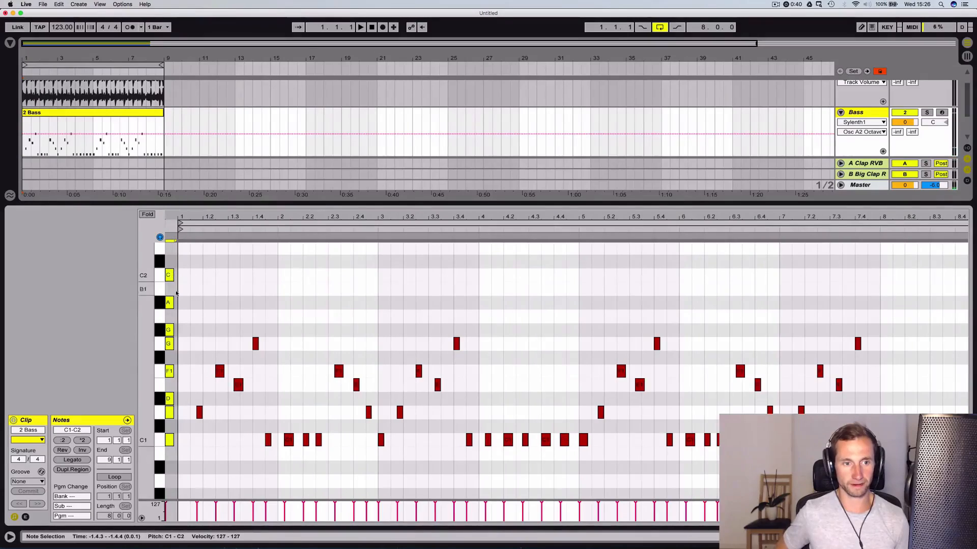
{"action": "double_click", "coordinate": [183, 440]}
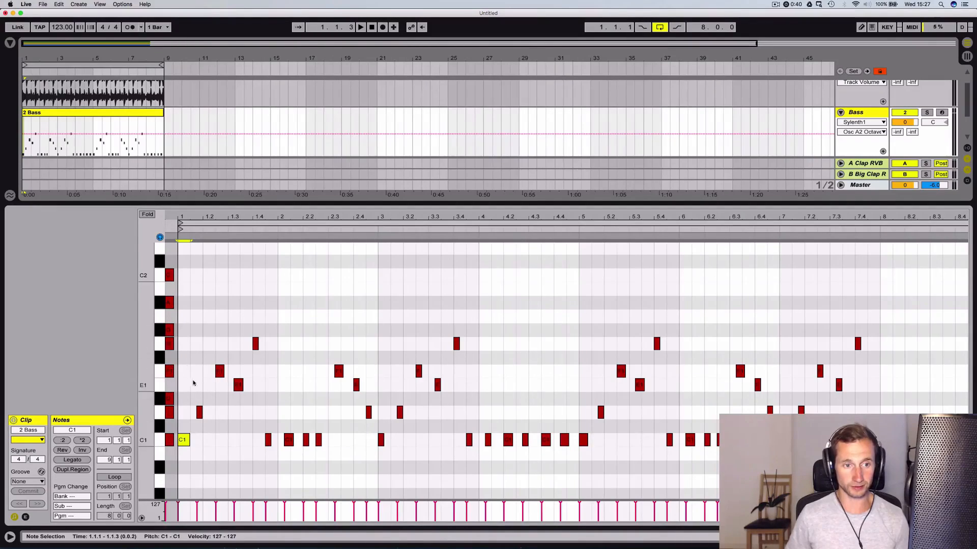
Move all E1 bass notes up to F1 and fold the note editor to the used pitches
{"action": "left_click_drag", "start_coordinate": [203, 383], "coordinate": [851, 385]}
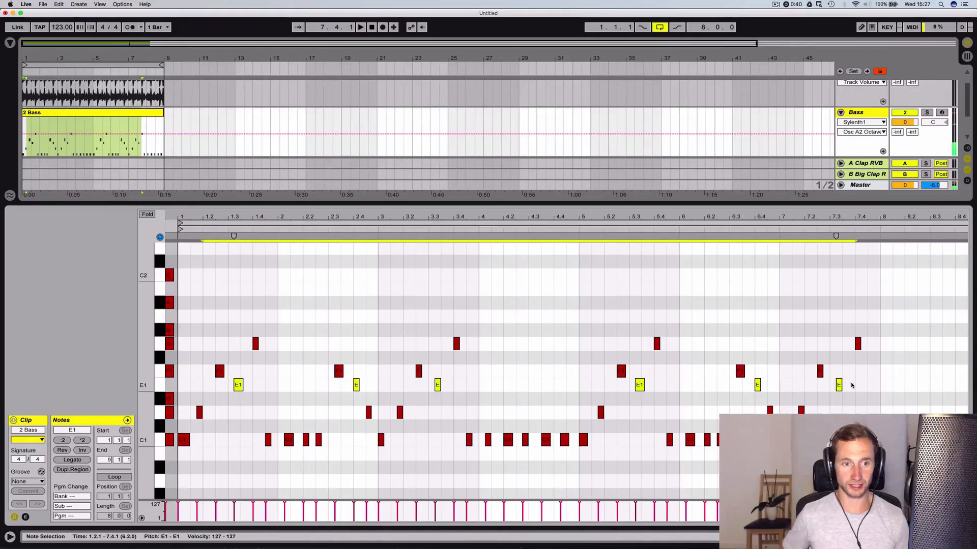
{"action": "key", "text": "Up"}
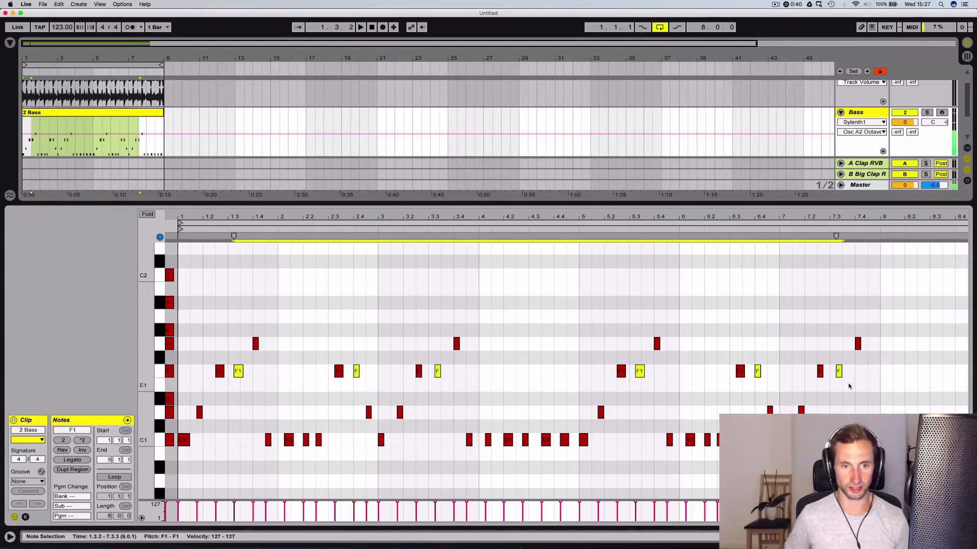
{"action": "left_click", "coordinate": [147, 214]}
Play back the minor-key bass line and check its D1 and F1 notes in bar 1
{"action": "key", "text": "space"}
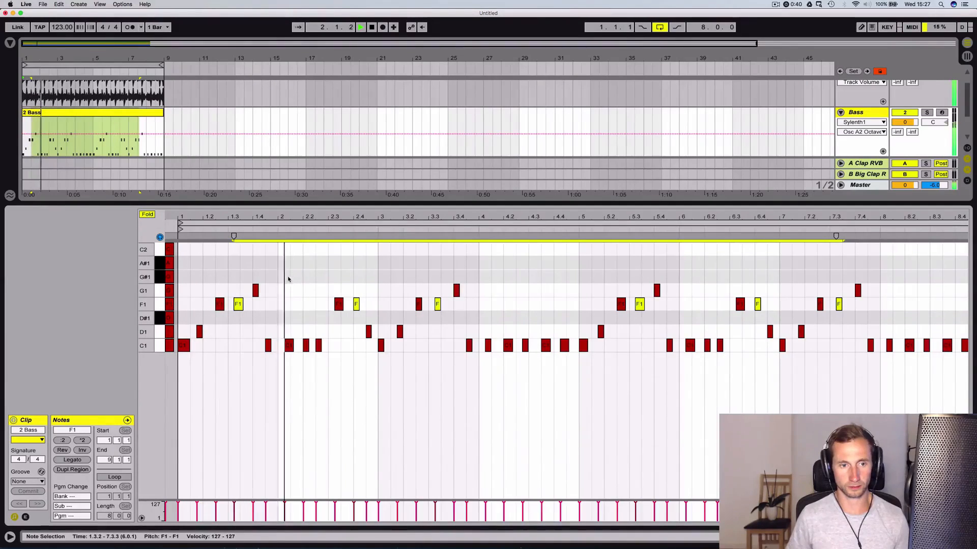
{"action": "left_click", "coordinate": [200, 332]}
{"action": "key", "text": "space"}
{"action": "left_click", "coordinate": [219, 304]}
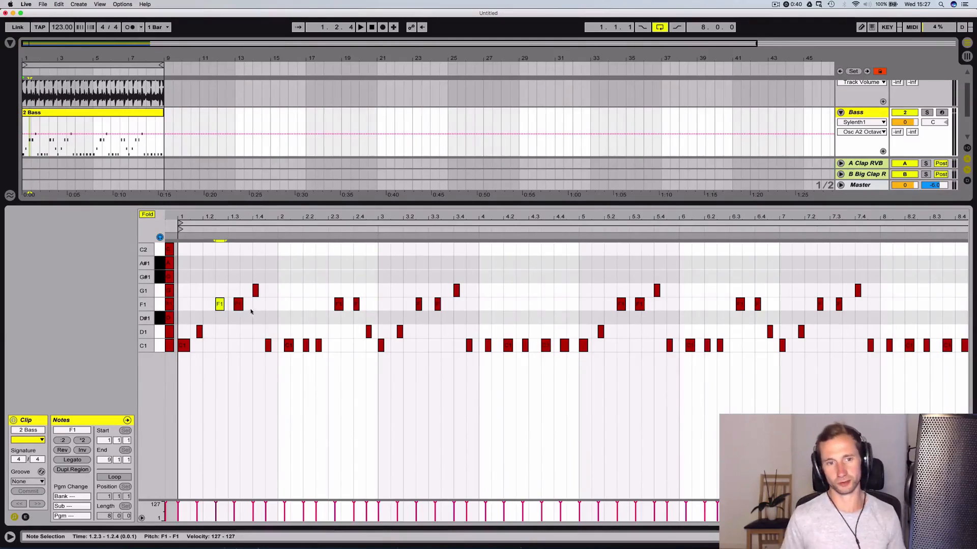
{"action": "key", "text": "space"}
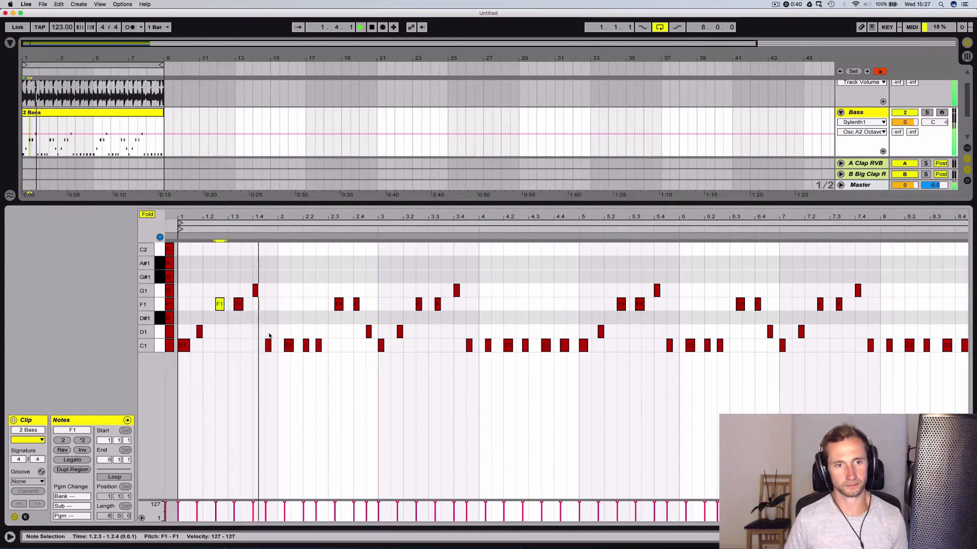
{"action": "key", "text": "space"}
Unmute the Melody track, deactivate the Melody clip, and restart playback from the beginning
{"action": "scroll", "coordinate": [767, 142], "scroll_direction": "down", "scroll_amount": 2}
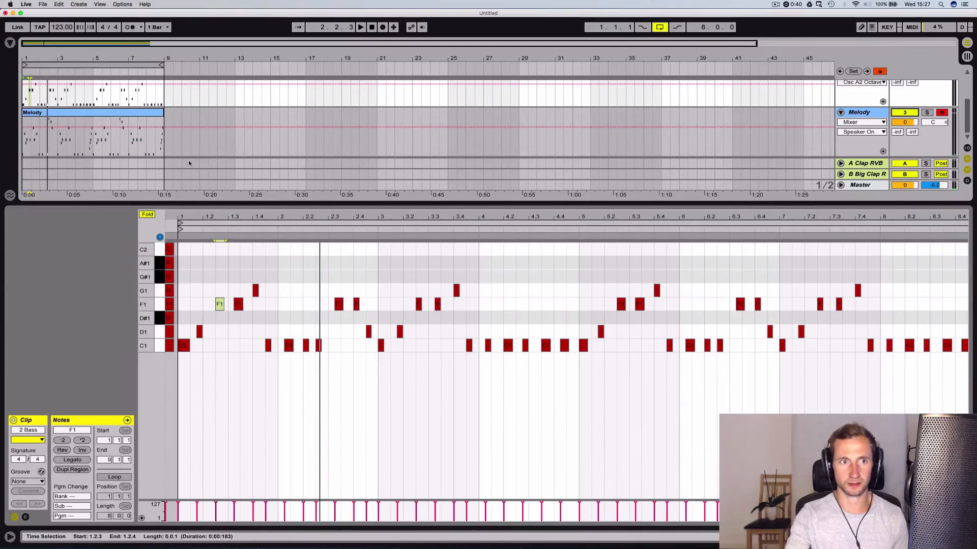
{"action": "left_click", "coordinate": [910, 113]}
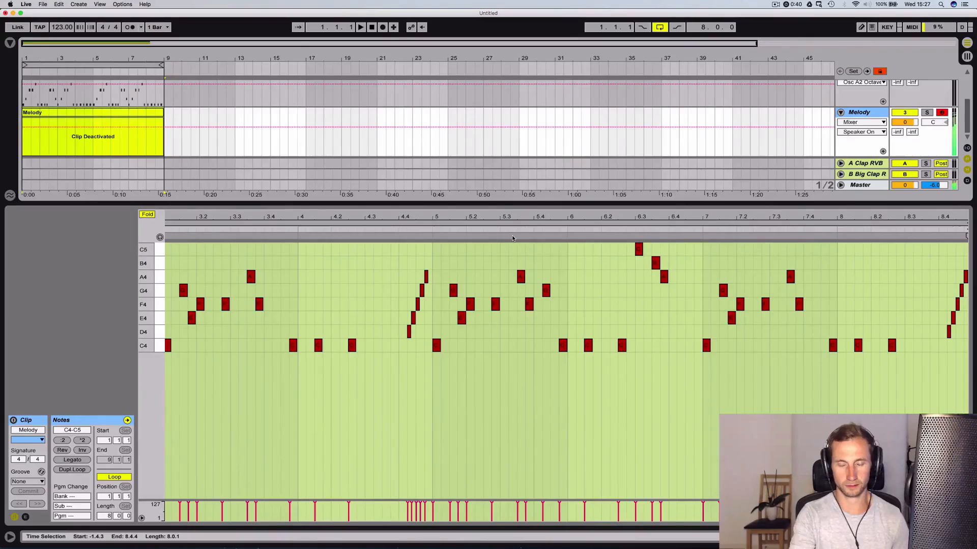
{"action": "key", "text": "space"}
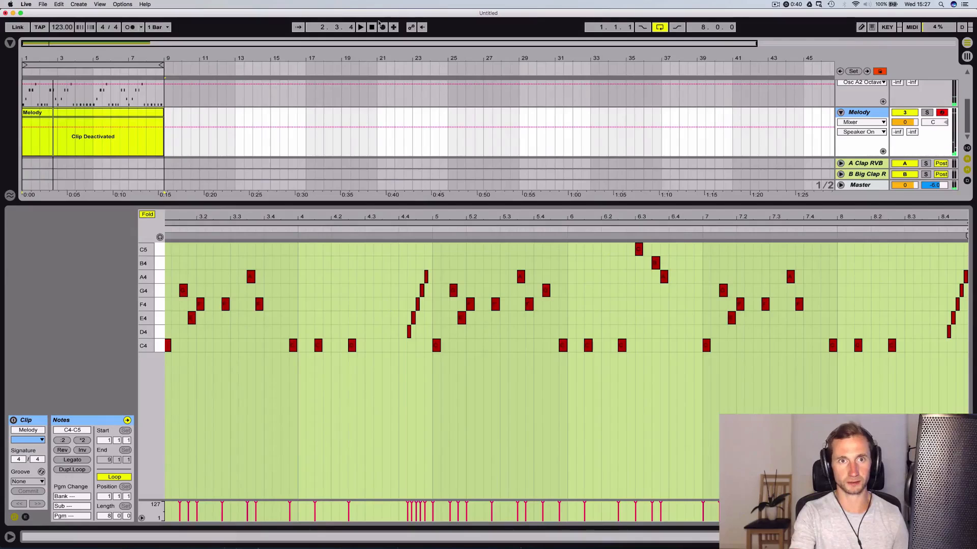
{"action": "left_click", "coordinate": [372, 27]}
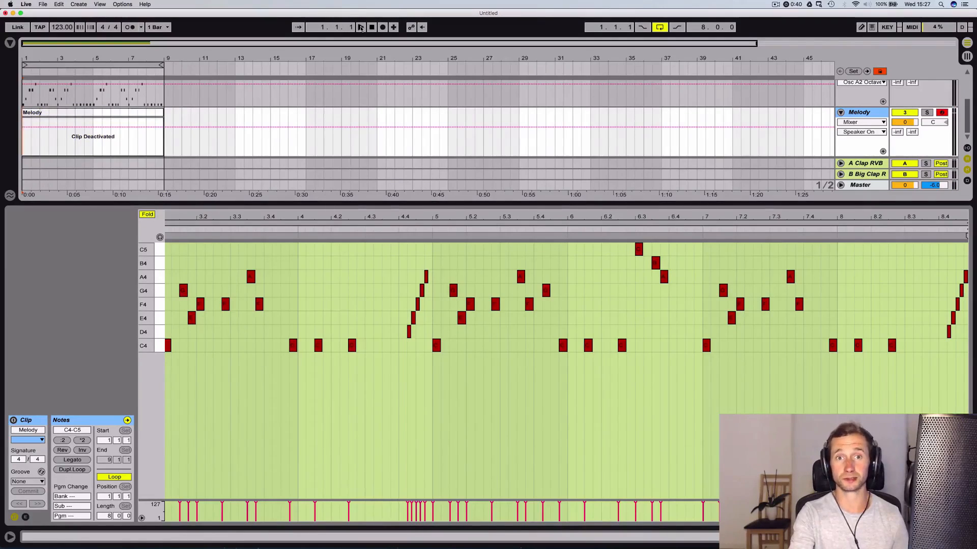
{"action": "left_click", "coordinate": [360, 28]}
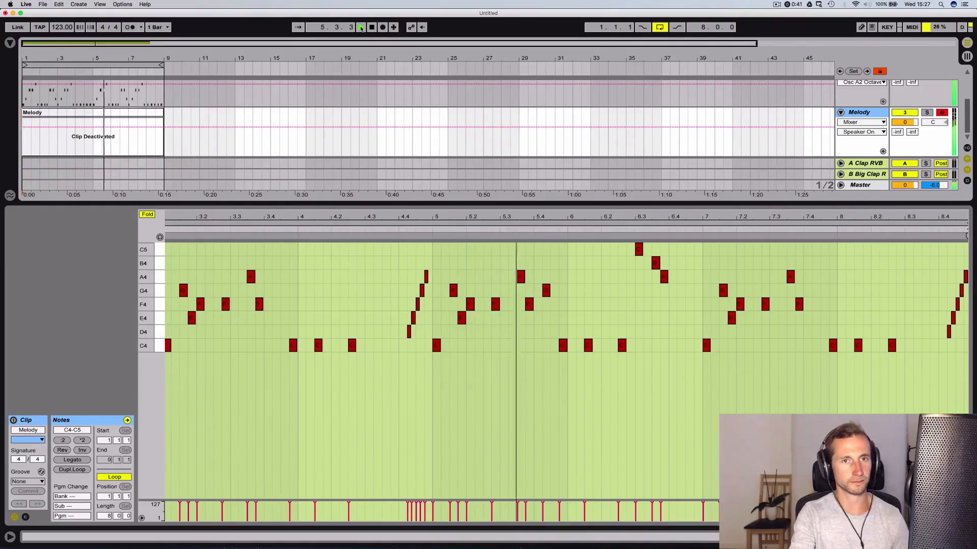
Stop playback, reopen the 2 Bass clip and place the insert marker at 1.1.3
{"action": "key", "text": "shift+Tab"}
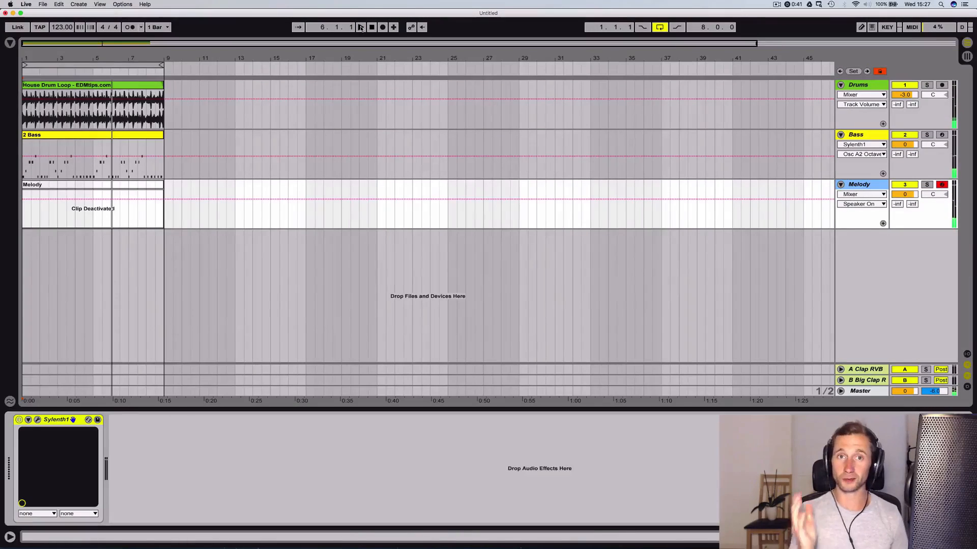
{"action": "double_click", "coordinate": [36, 135]}
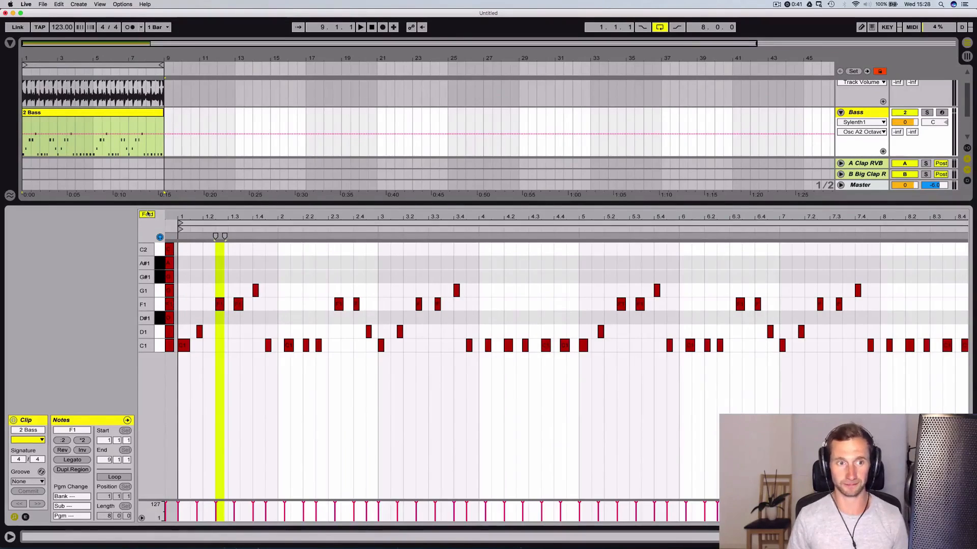
{"action": "left_click", "coordinate": [189, 310]}
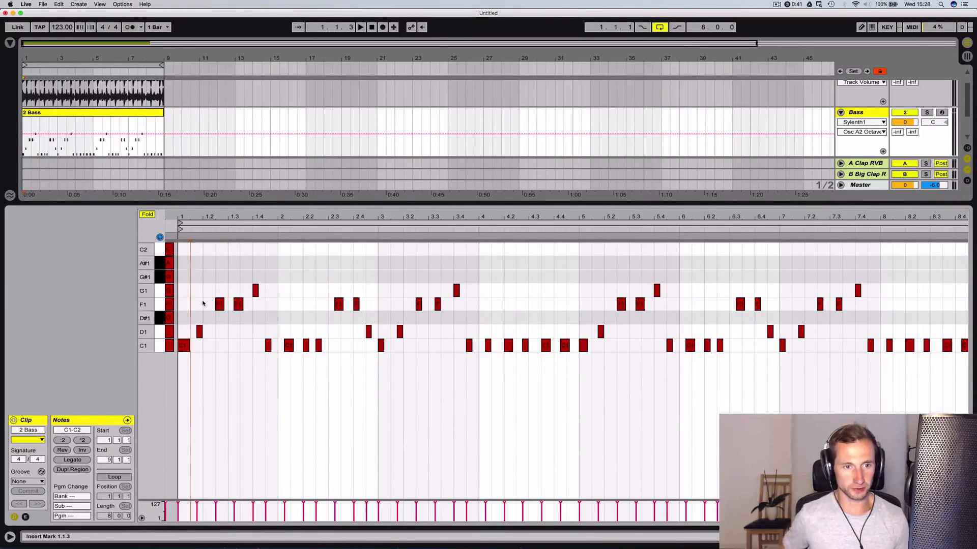
Move all F1 notes of the bass line down to D#1, keeping the guide note before bar 1, and play back the result
{"action": "left_click", "coordinate": [162, 304]}
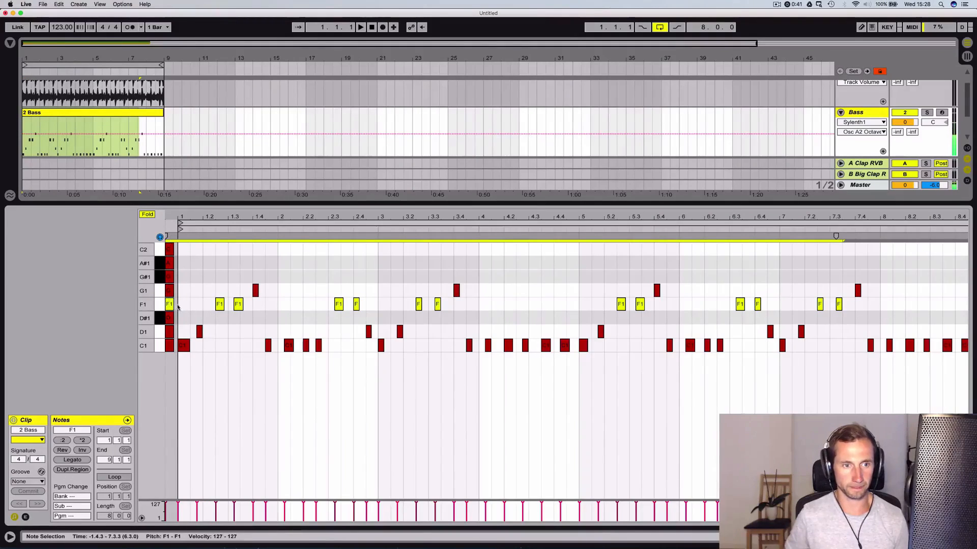
{"action": "left_click_drag", "start_coordinate": [216, 306], "coordinate": [211, 321]}
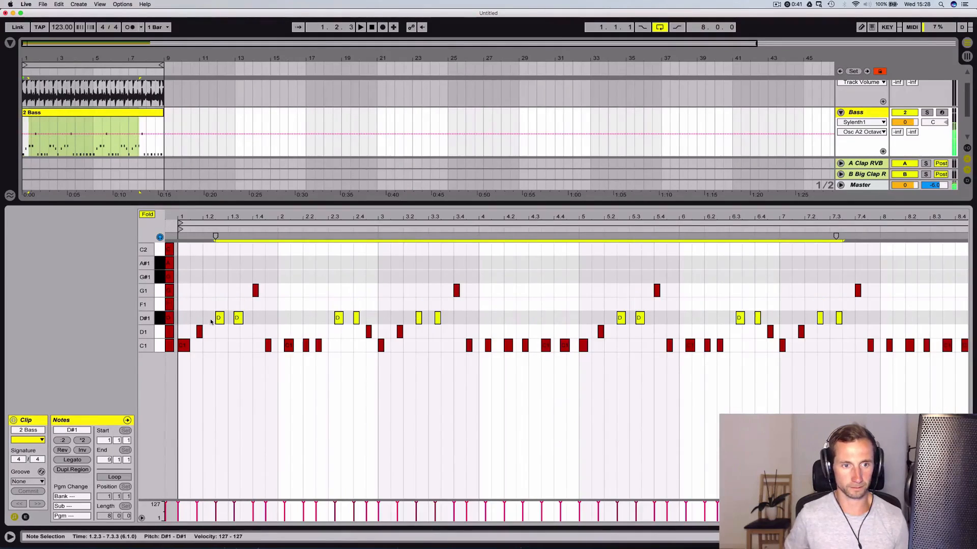
{"action": "key", "text": "space"}
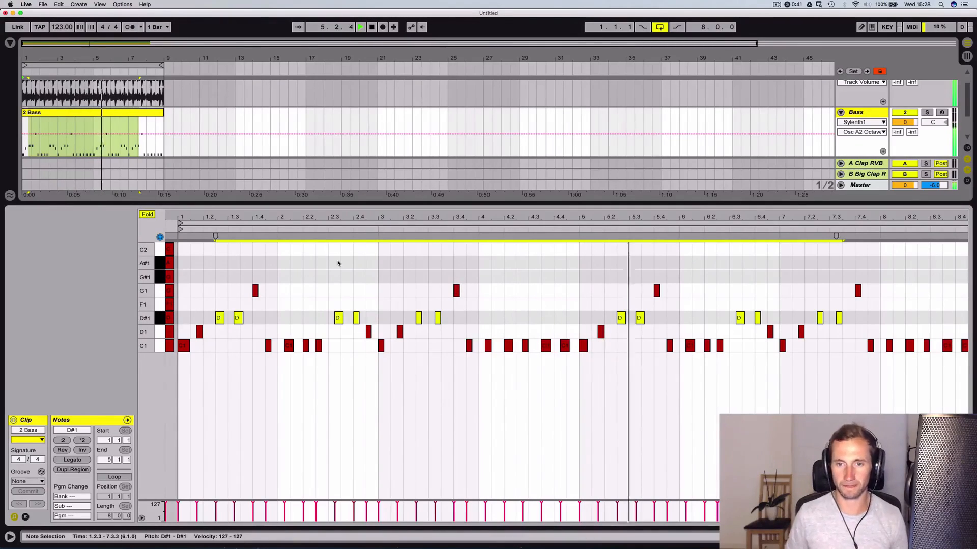
{"action": "key", "text": "space"}
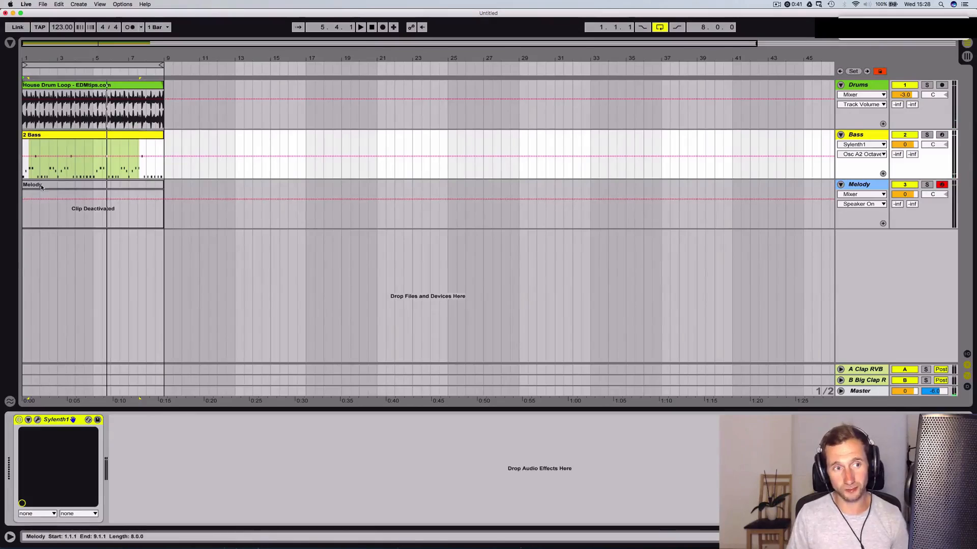
Reactivate and open the Melody clip, and unfold its note editor to show every pitch around C4 to C5
{"action": "left_click", "coordinate": [42, 185]}
{"action": "key", "text": "0"}
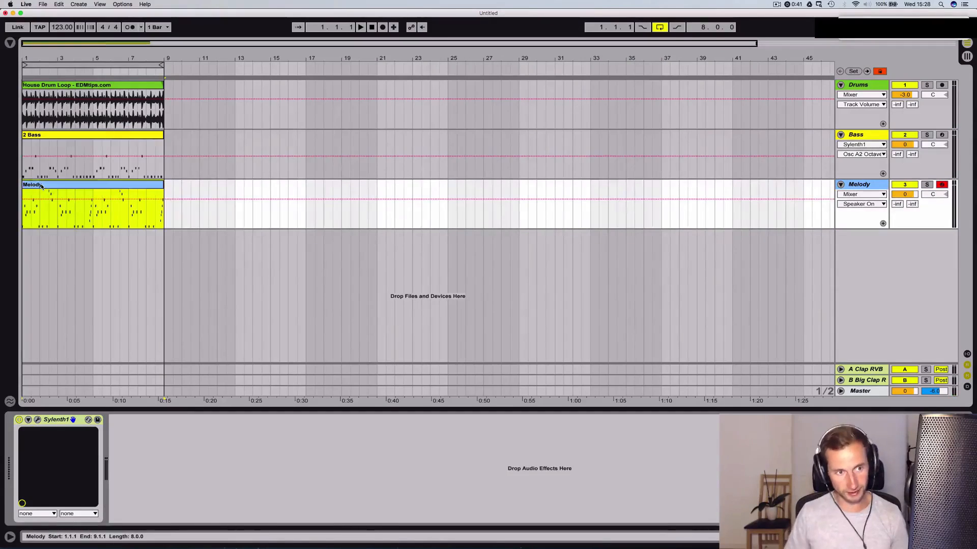
{"action": "double_click", "coordinate": [41, 185]}
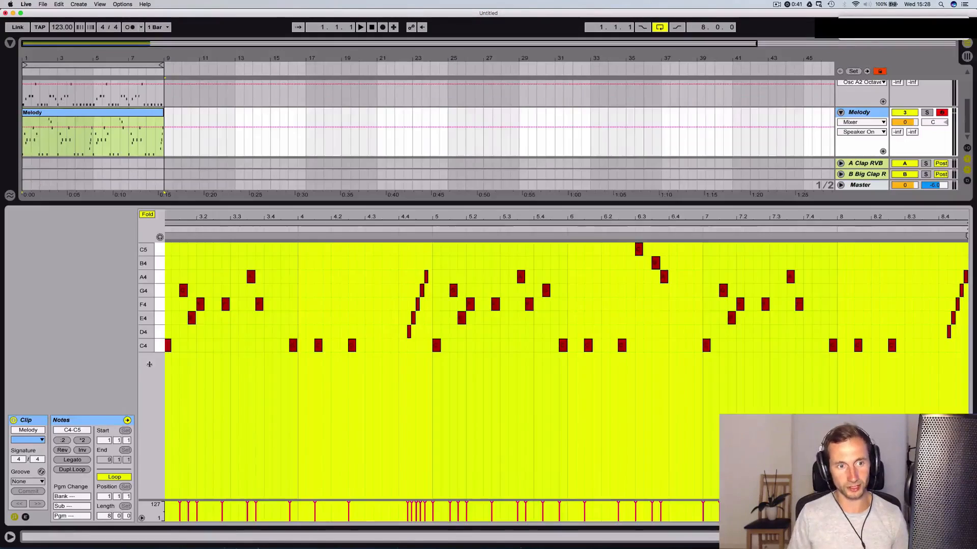
{"action": "left_click", "coordinate": [147, 215]}
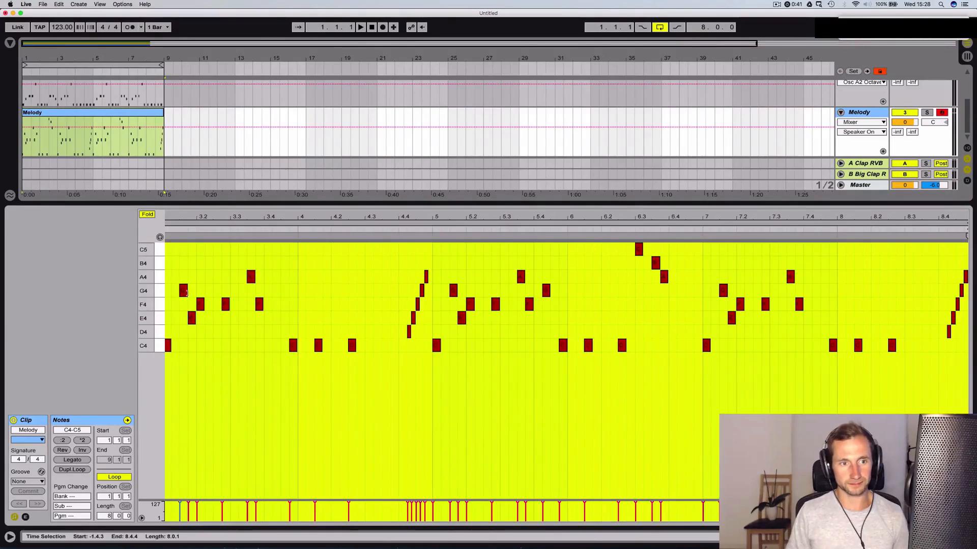
{"action": "scroll", "coordinate": [185, 375], "scroll_direction": "left", "scroll_amount": 10}
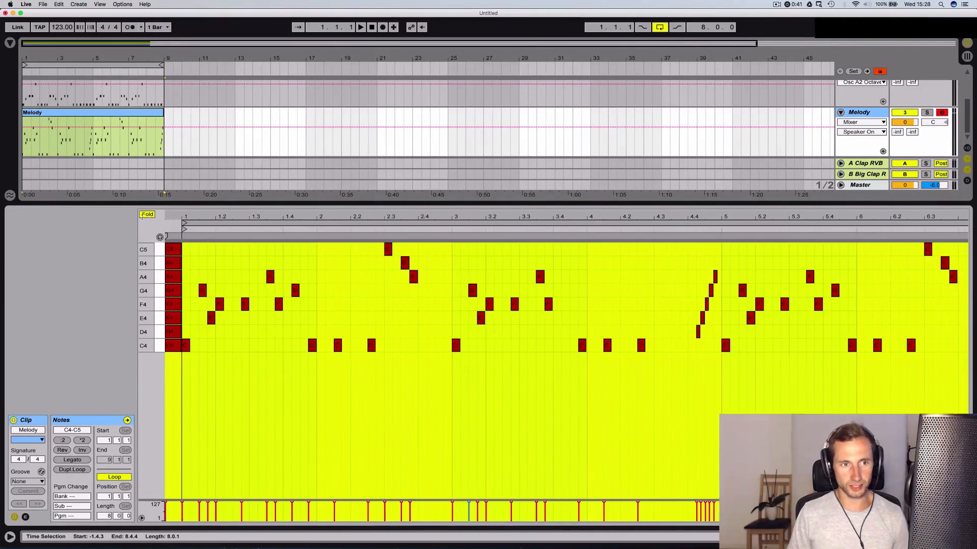
{"action": "scroll", "coordinate": [185, 375], "scroll_direction": "right", "scroll_amount": 1}
{"action": "left_click", "coordinate": [147, 215]}
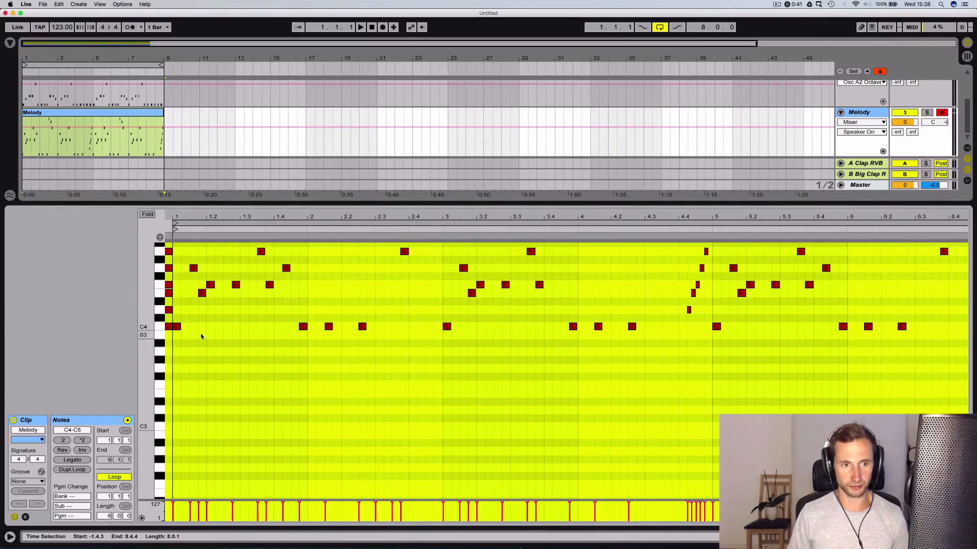
{"action": "left_click_drag", "start_coordinate": [138, 308], "coordinate": [156, 446]}
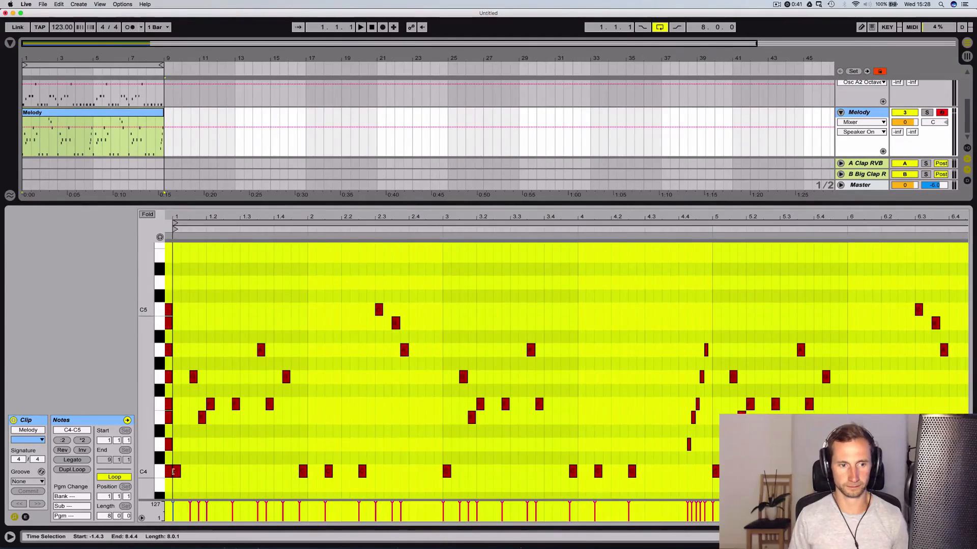
Convert the Melody clip's guide notes before bar 1 to C natural minor by lowering E4 to D#4, A4 to G#4 and B4 to A#4
{"action": "left_click", "coordinate": [171, 472]}
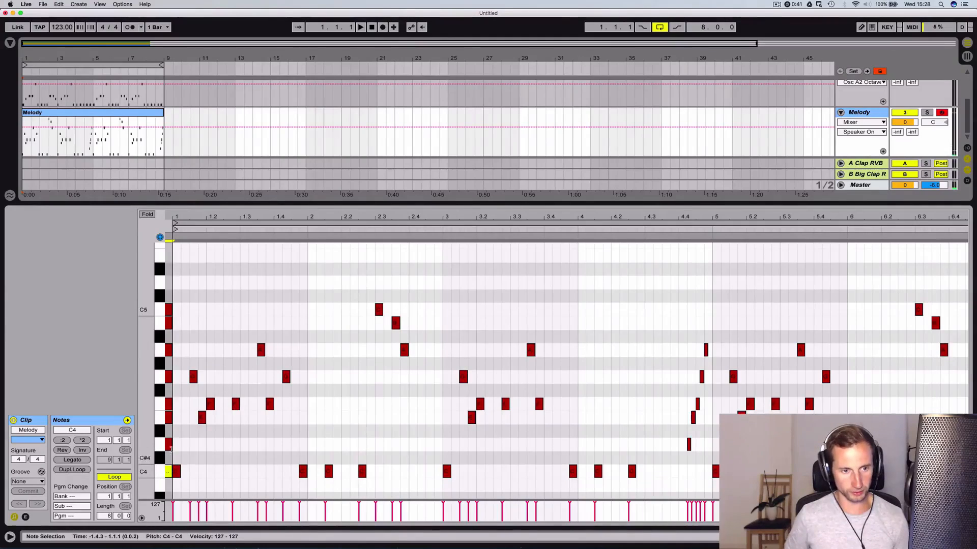
{"action": "left_click", "coordinate": [169, 445]}
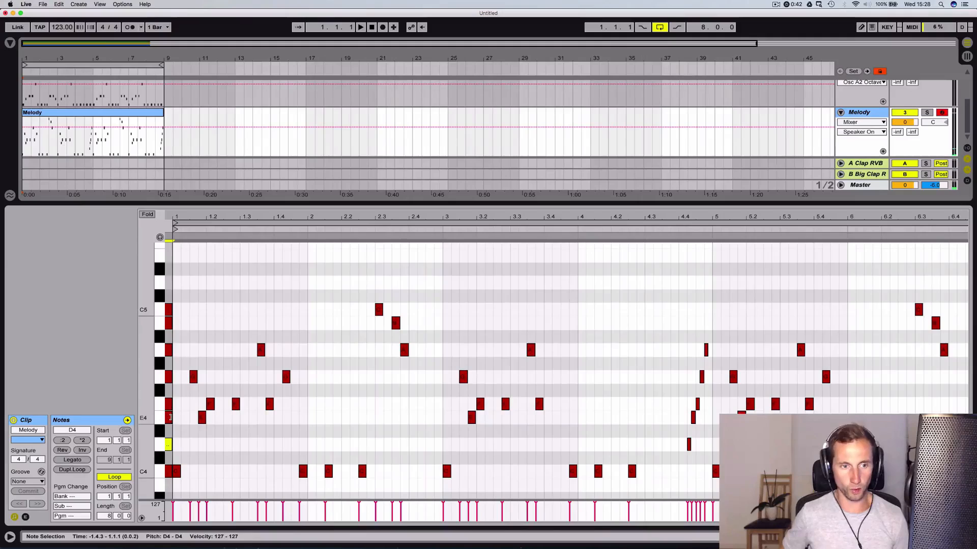
{"action": "left_click", "coordinate": [171, 418]}
{"action": "key", "text": "Down"}
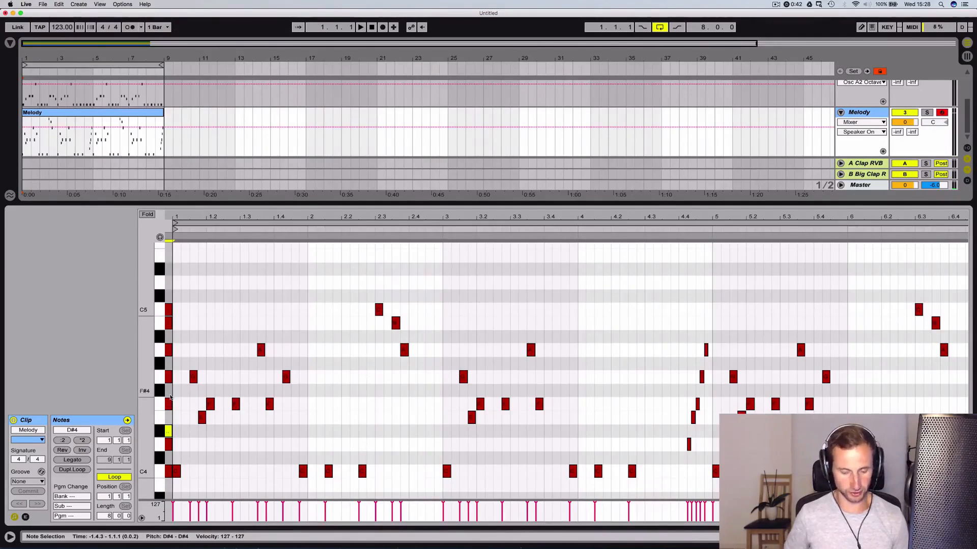
{"action": "left_click", "coordinate": [171, 350]}
{"action": "key", "text": "Down"}
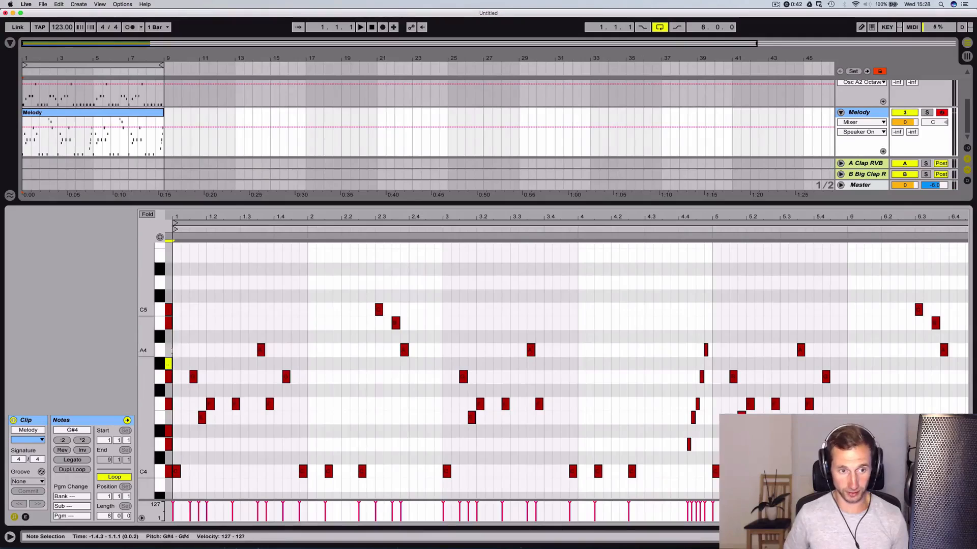
{"action": "left_click", "coordinate": [170, 324]}
{"action": "key", "text": "Down"}
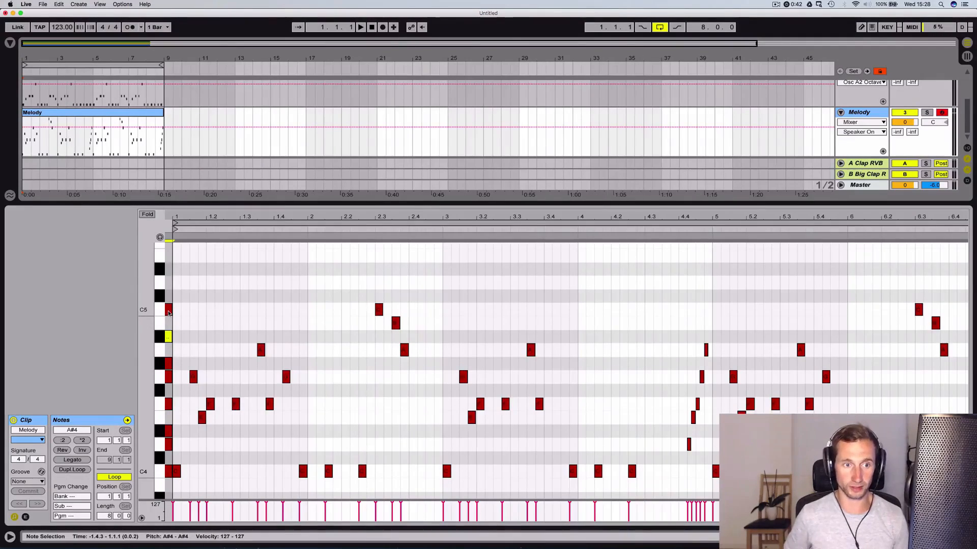
Move all E4 notes of the melody down to D#4 across the eight bars
{"action": "scroll", "coordinate": [145, 333], "scroll_direction": "down", "scroll_amount": 1}
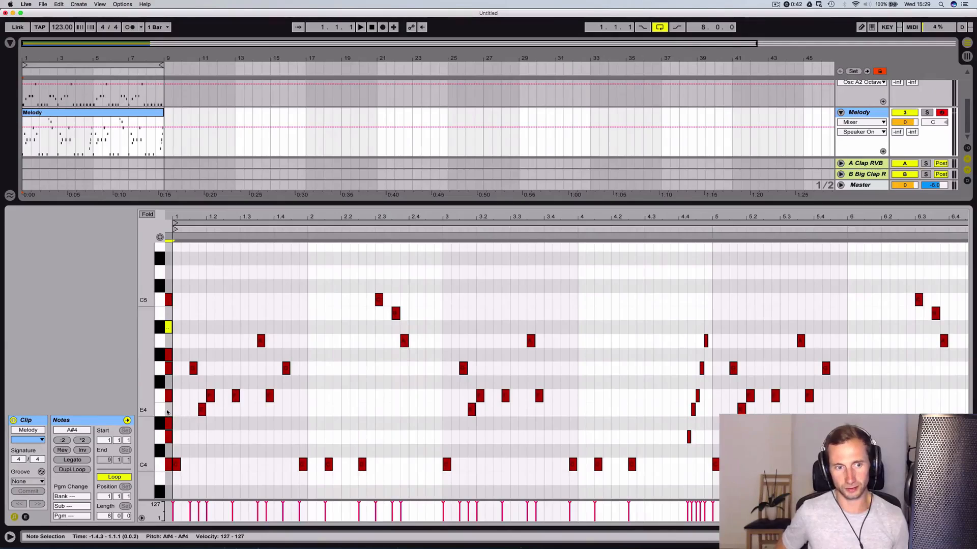
{"action": "left_click", "coordinate": [184, 411]}
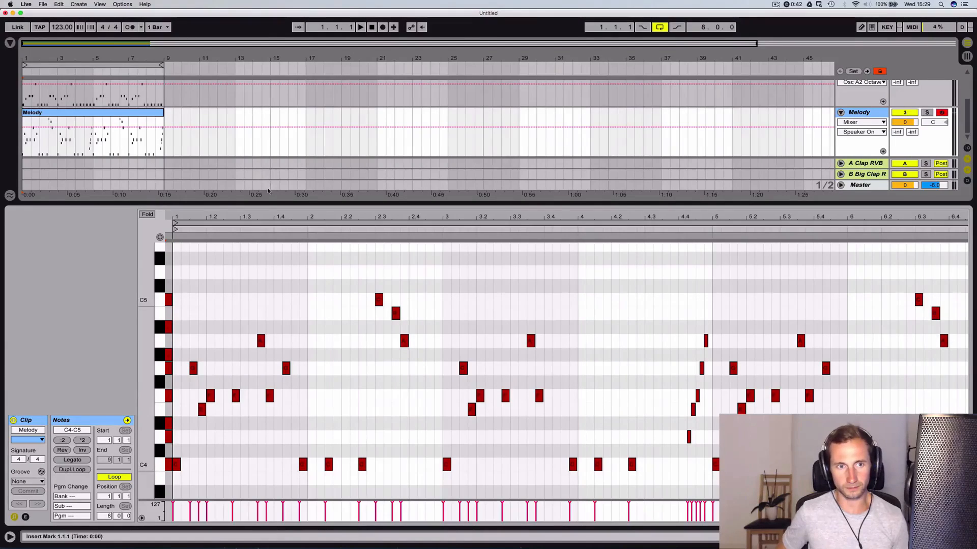
{"action": "left_click_drag", "start_coordinate": [263, 213], "coordinate": [245, 215]}
{"action": "left_click", "coordinate": [185, 413]}
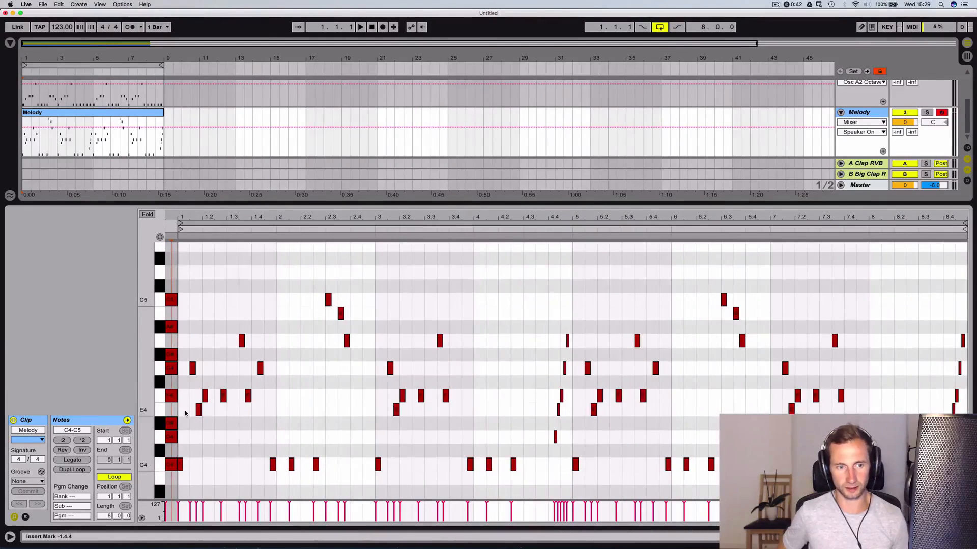
{"action": "left_click_drag", "start_coordinate": [185, 413], "coordinate": [973, 411]}
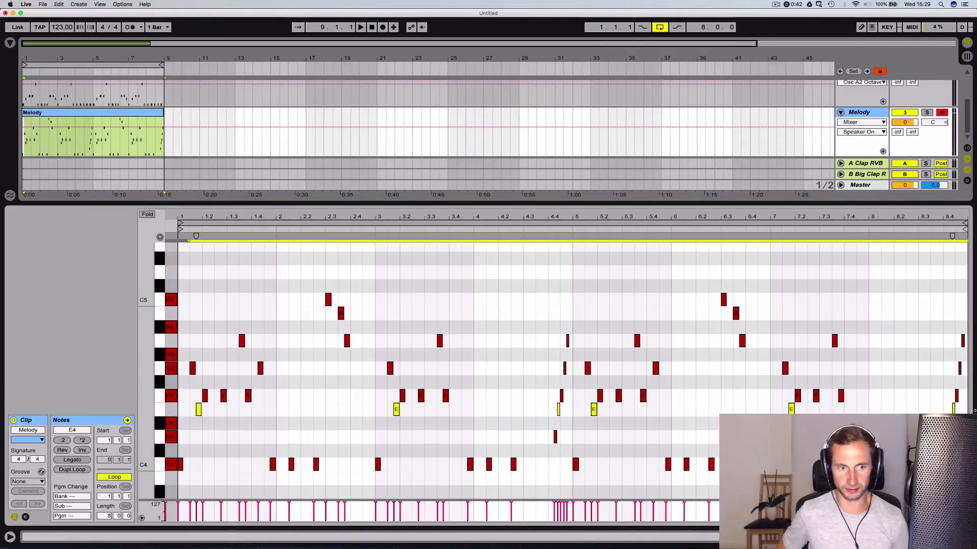
{"action": "left_click_drag", "start_coordinate": [594, 409], "coordinate": [592, 416]}
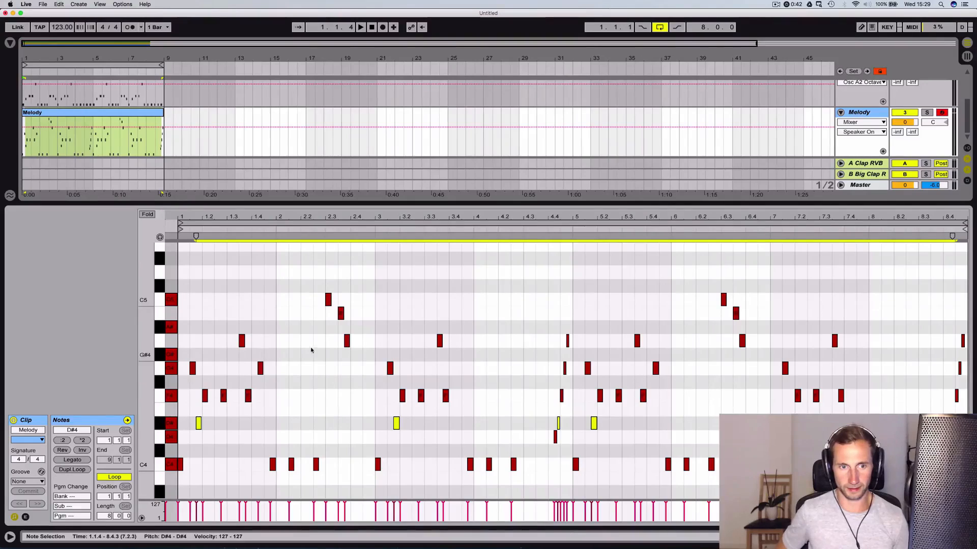
Raise all A4 melody notes to A#4 and lower the B4 notes in bars 2 and 6 to G#4
{"action": "left_click_drag", "start_coordinate": [210, 342], "coordinate": [966, 336]}
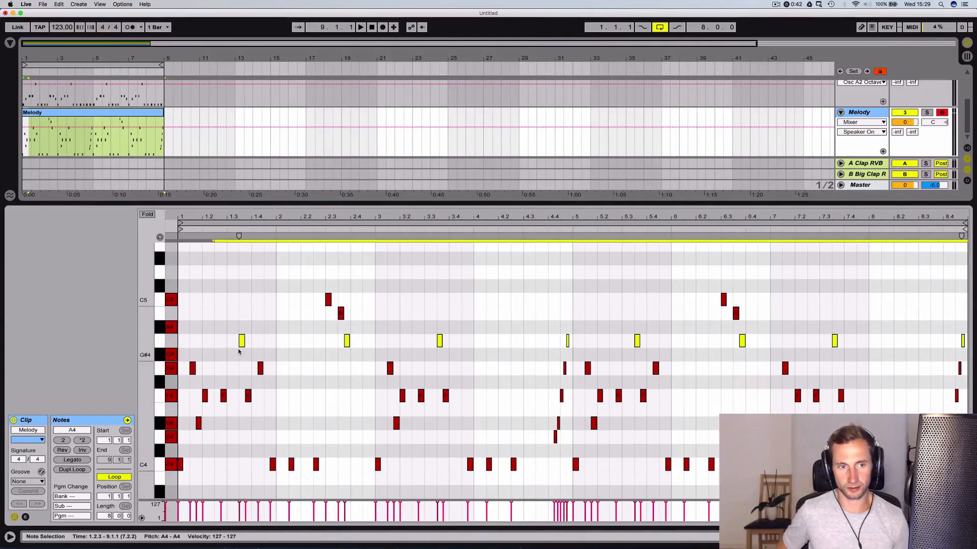
{"action": "key", "text": "Up"}
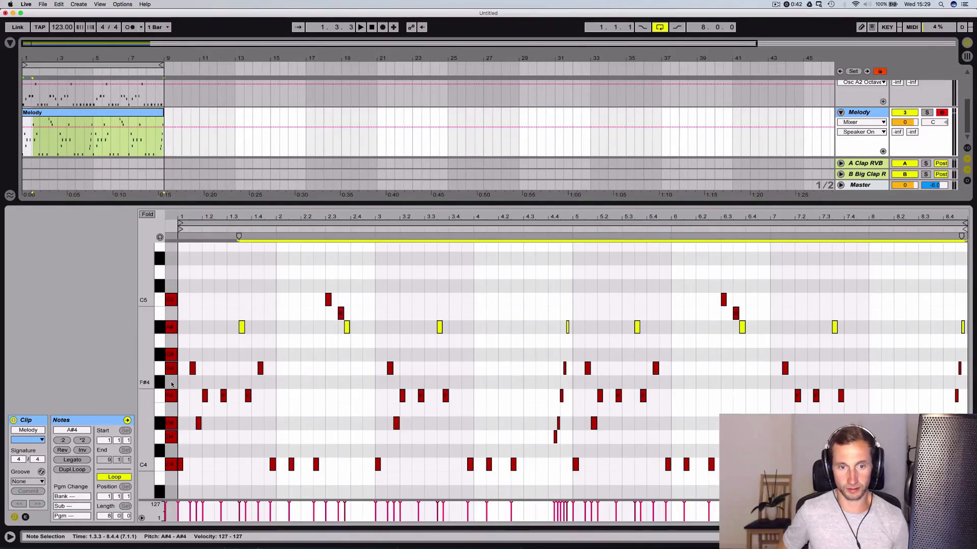
{"action": "left_click", "coordinate": [172, 313]}
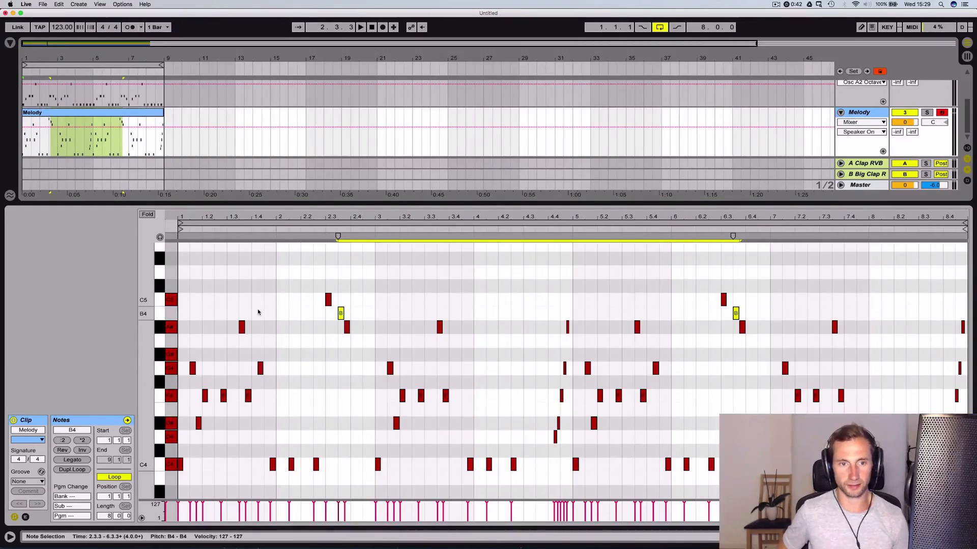
{"action": "key", "text": "Down"}
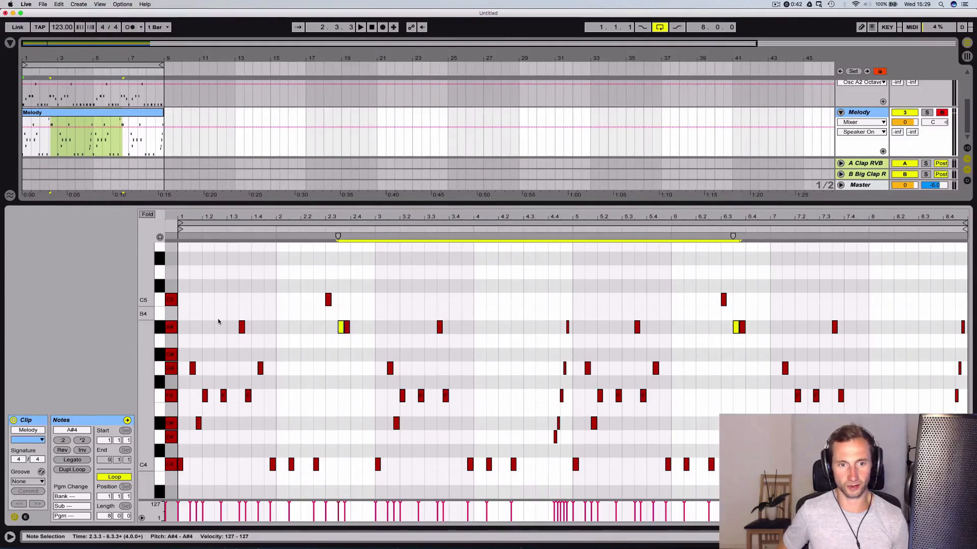
{"action": "key", "text": "Down"}
{"action": "key", "text": "Down"}
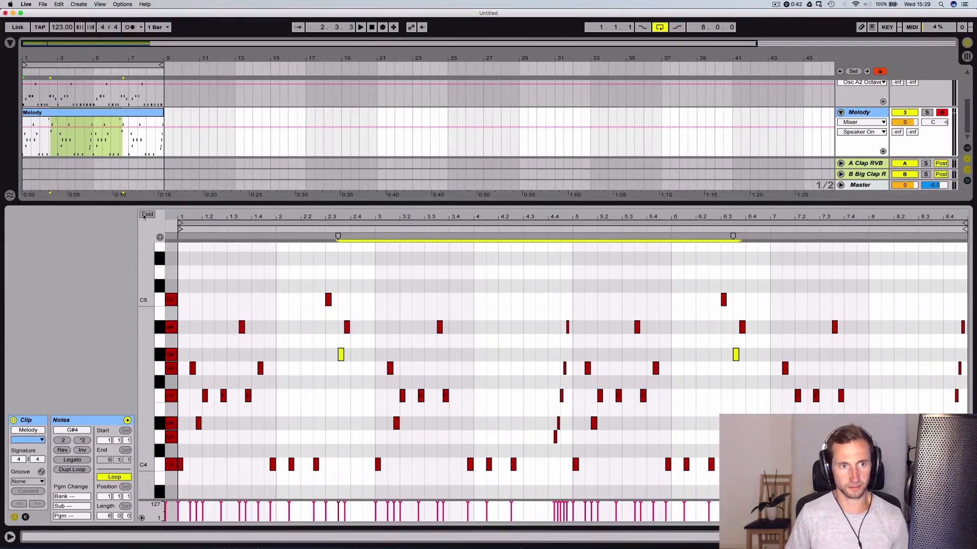
Play back the minor-key melody over the bass and drums, and reopen the 2 Bass clip with its note editor unfolded
{"action": "key", "text": "space"}
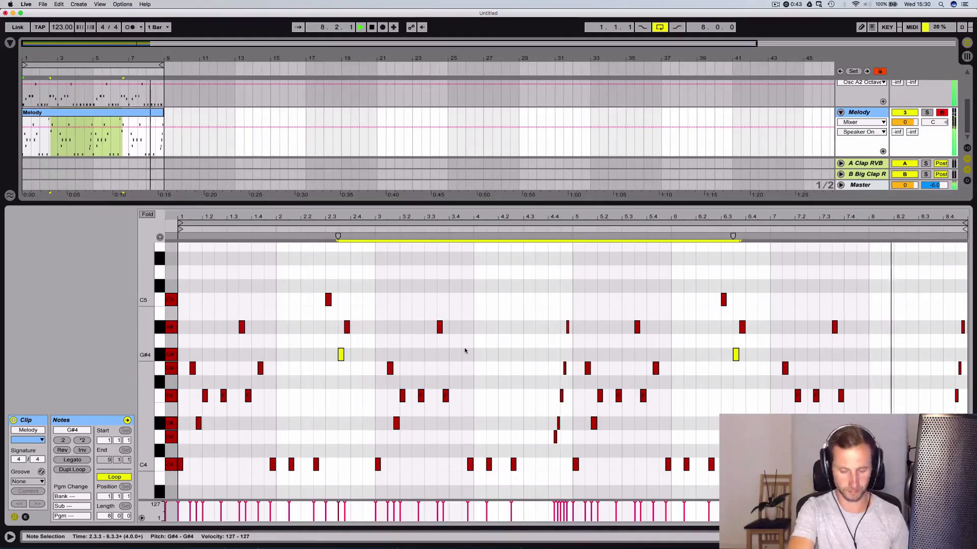
{"action": "key", "text": "space"}
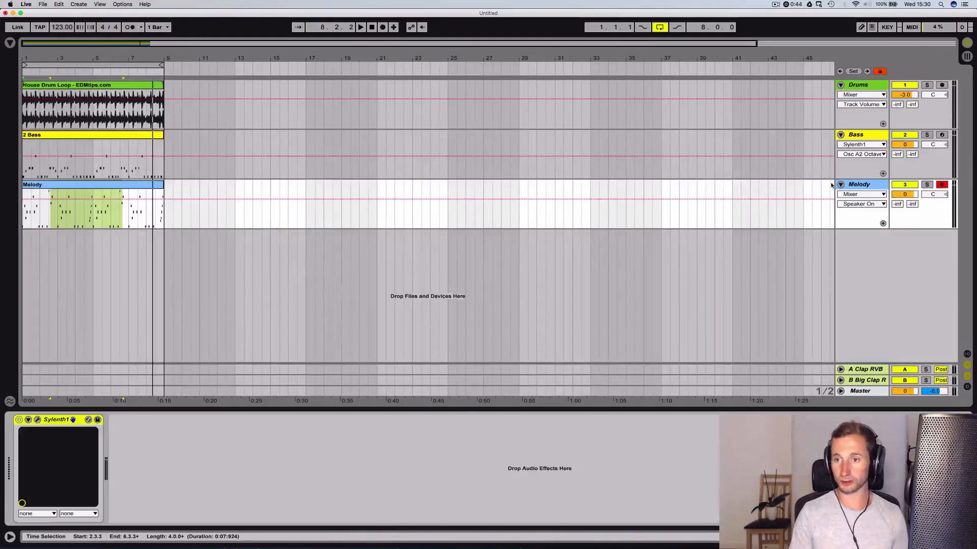
{"action": "left_click", "coordinate": [61, 136]}
{"action": "double_click", "coordinate": [61, 135]}
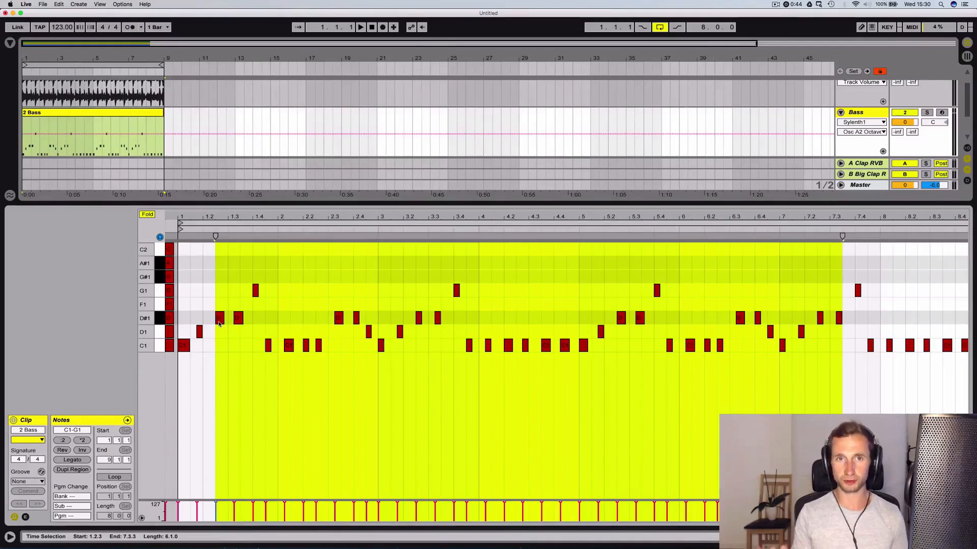
{"action": "left_click", "coordinate": [212, 290]}
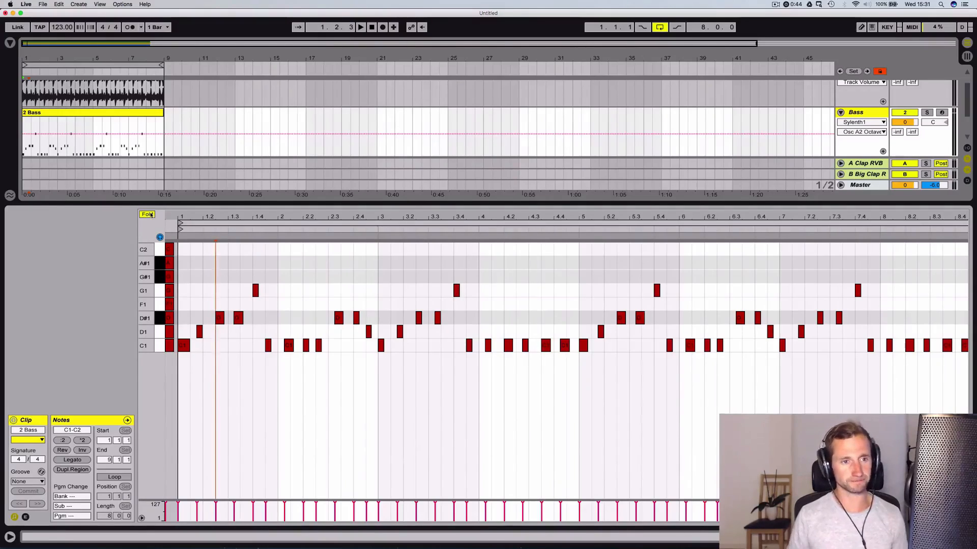
{"action": "left_click", "coordinate": [147, 215]}
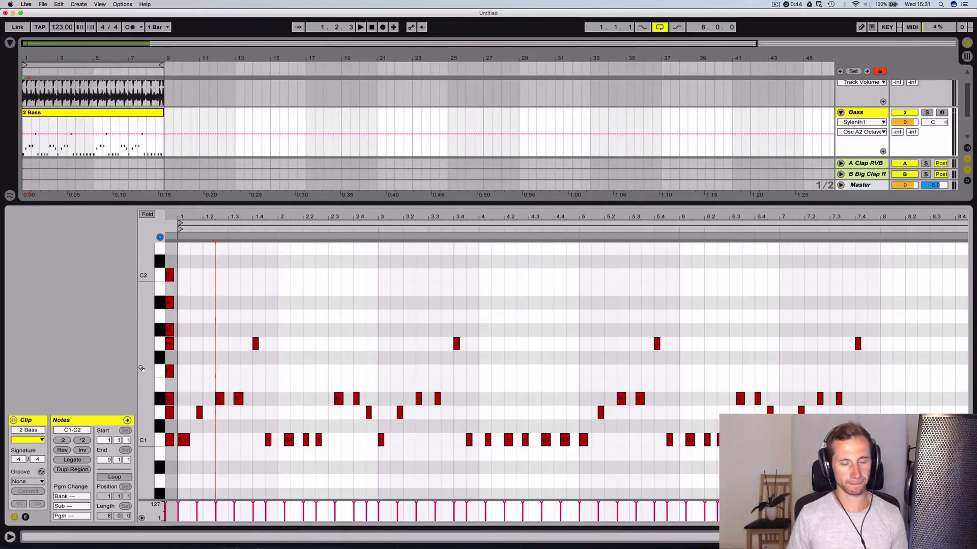
Delete all notes from the 2 Bass clip, including the guide notes before bar 1, and switch to the Bass track's device view
{"action": "left_click", "coordinate": [171, 458]}
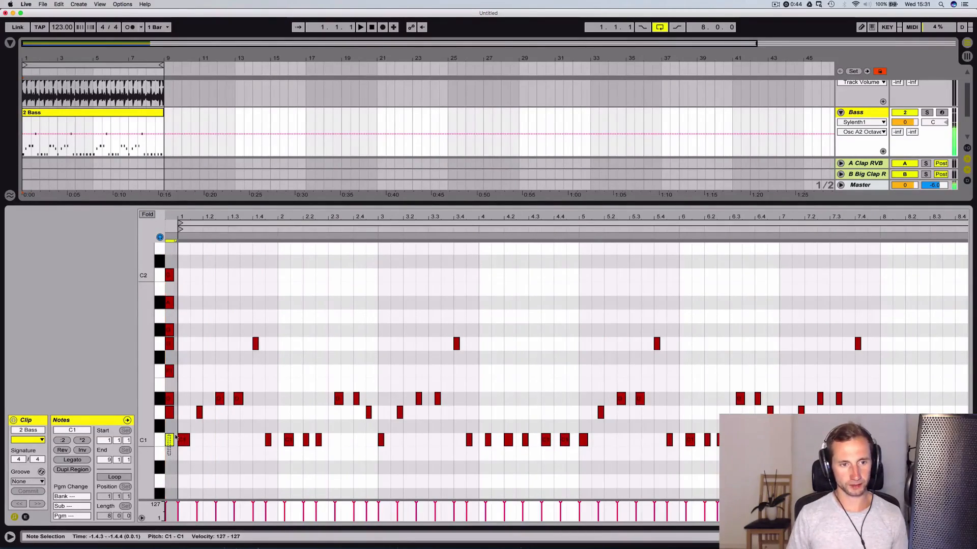
{"action": "key", "text": "super+a"}
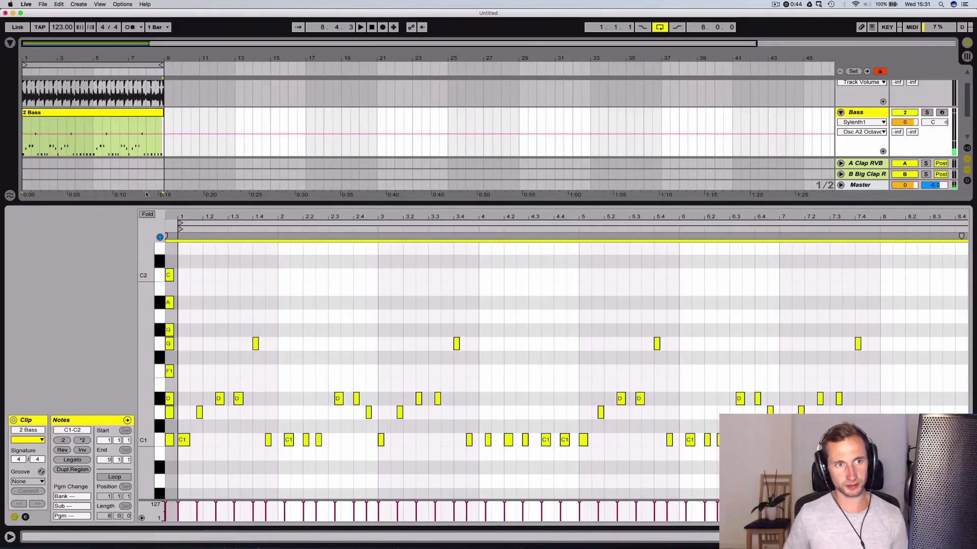
{"action": "left_click", "coordinate": [226, 338]}
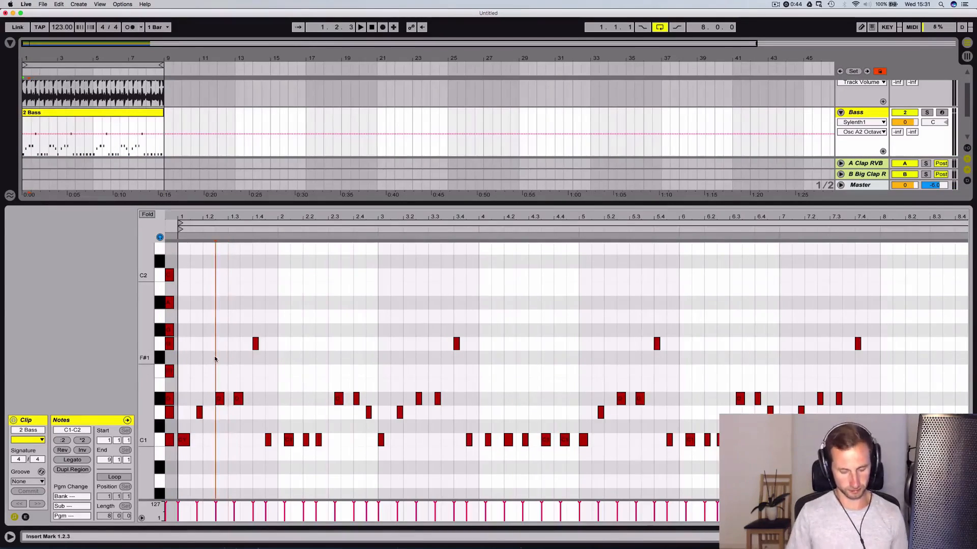
{"action": "key", "text": "super+a"}
{"action": "key", "text": "Delete"}
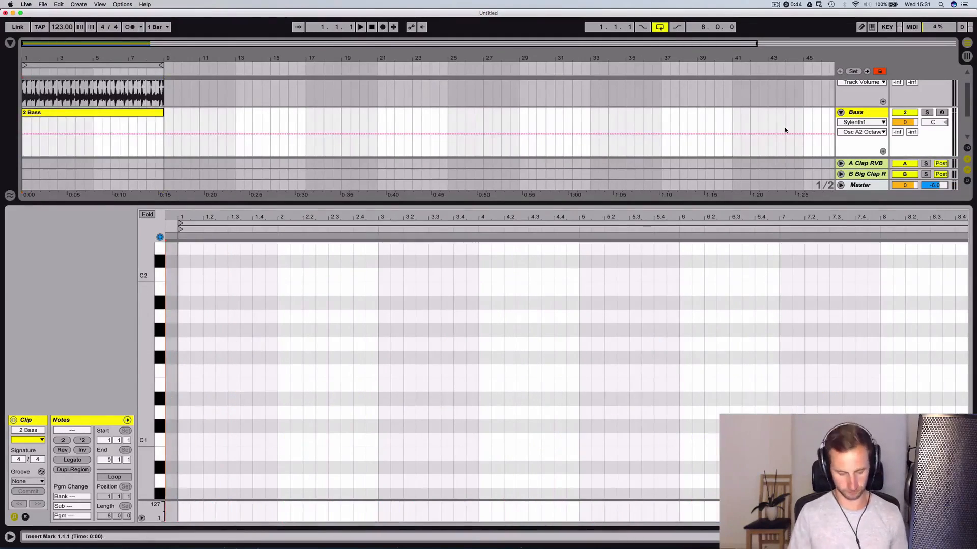
{"action": "key", "text": "shift+Tab"}
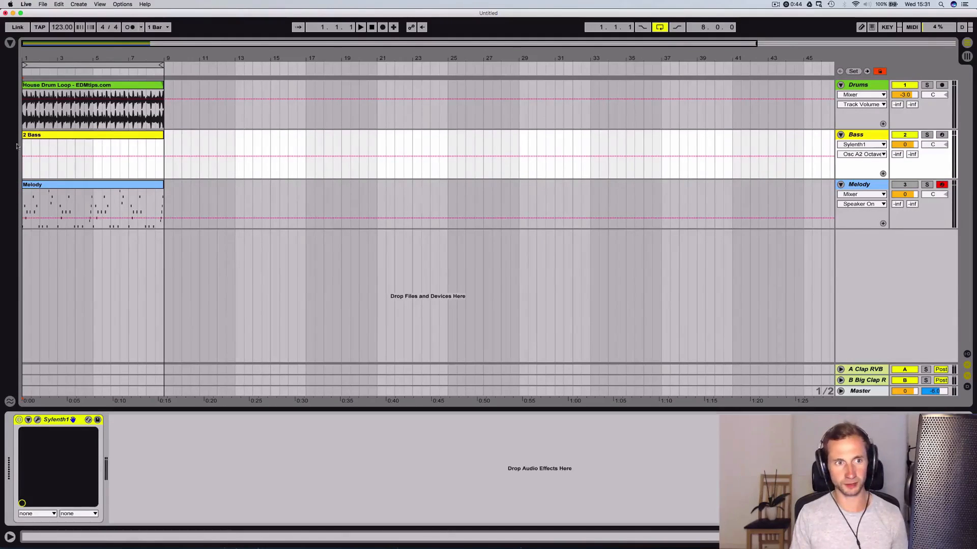
Open the 2 Bass clip and enter the A natural minor scale as guide notes from A0 to A1 at bar 1
{"action": "double_click", "coordinate": [96, 152]}
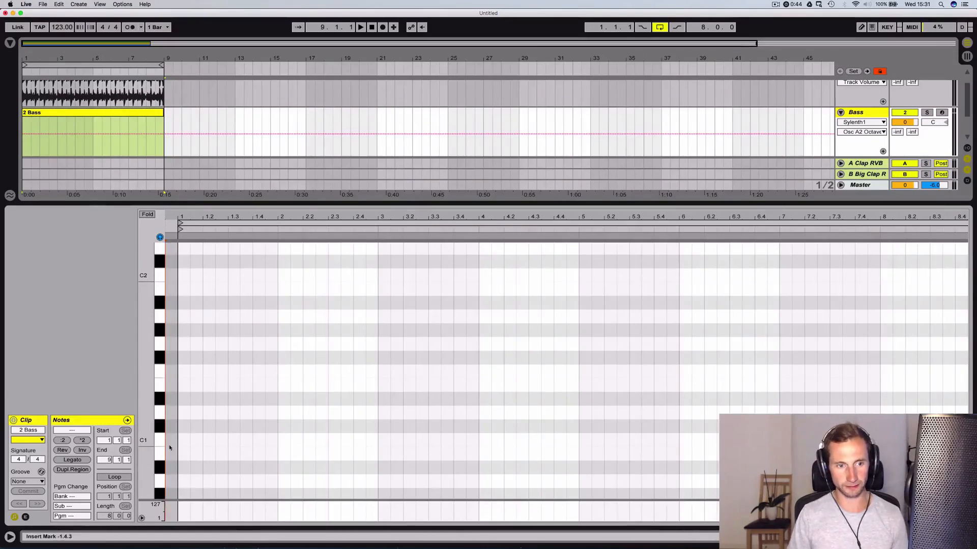
{"action": "left_click_drag", "start_coordinate": [146, 444], "coordinate": [163, 297]}
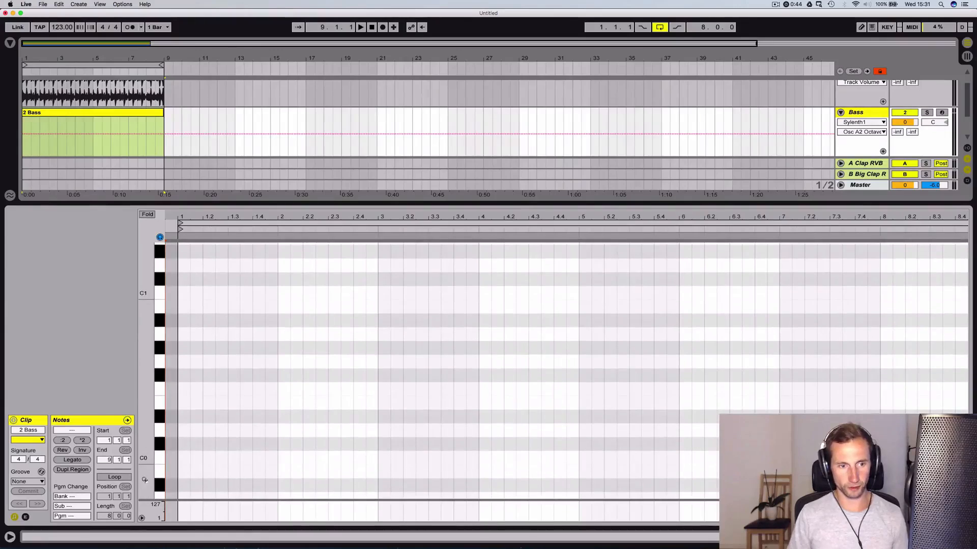
{"action": "left_click", "coordinate": [161, 334]}
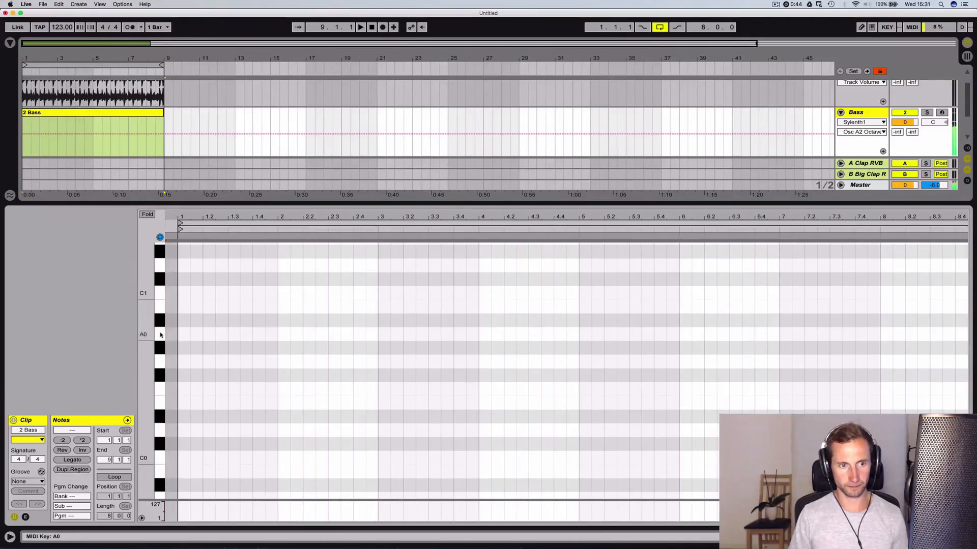
{"action": "double_click", "coordinate": [186, 333]}
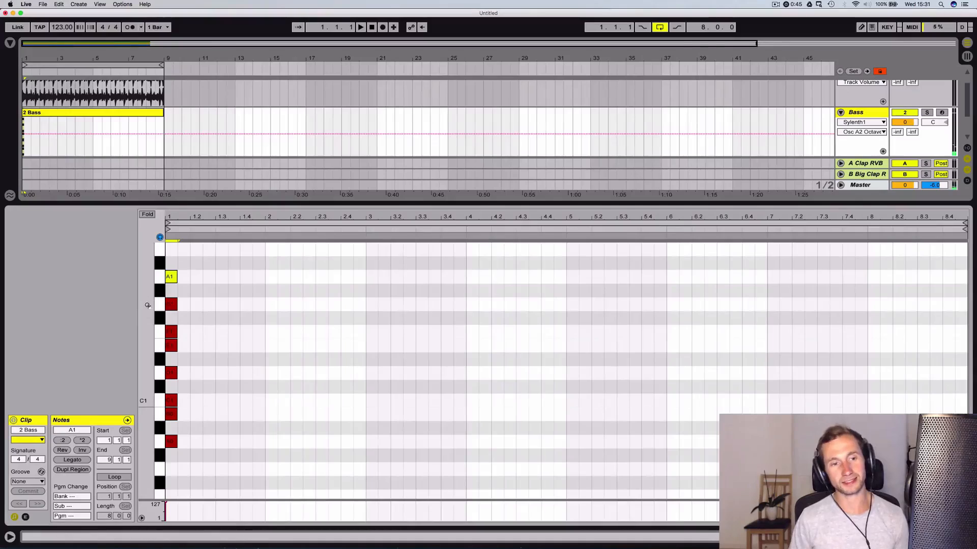
Fold the bass note editor to the A minor scale notes and move the guide notes to just before bar 1
{"action": "left_click_drag", "start_coordinate": [149, 296], "coordinate": [150, 312]}
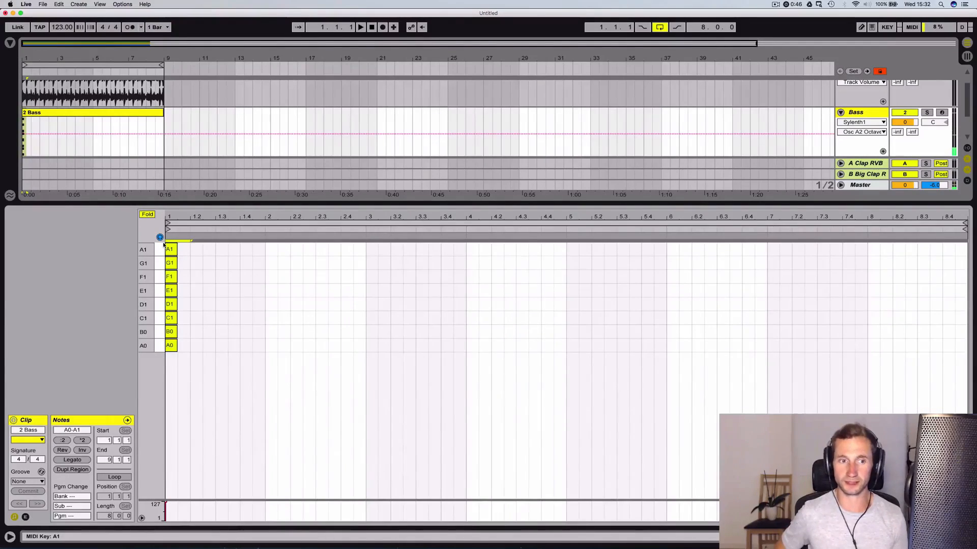
{"action": "key", "text": "Left"}
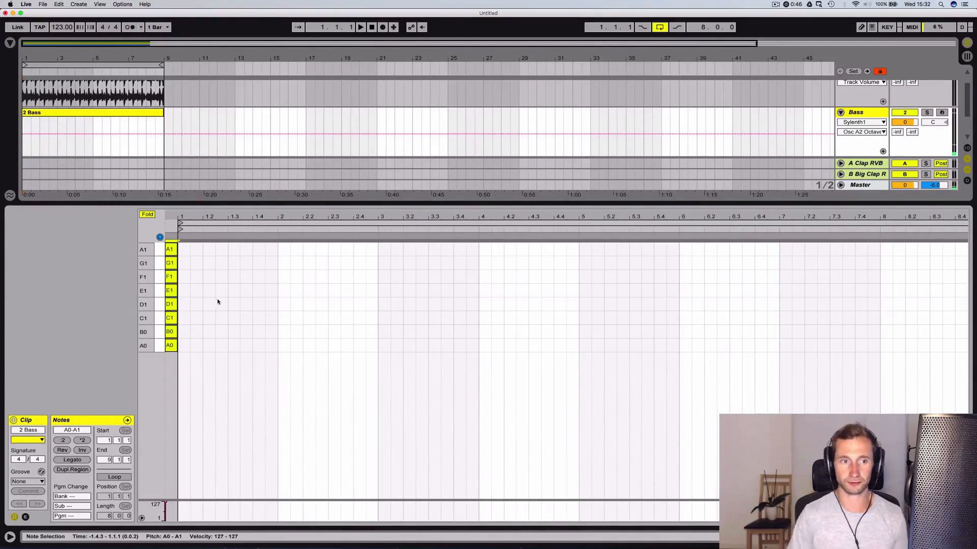
{"action": "double_click", "coordinate": [183, 346]}
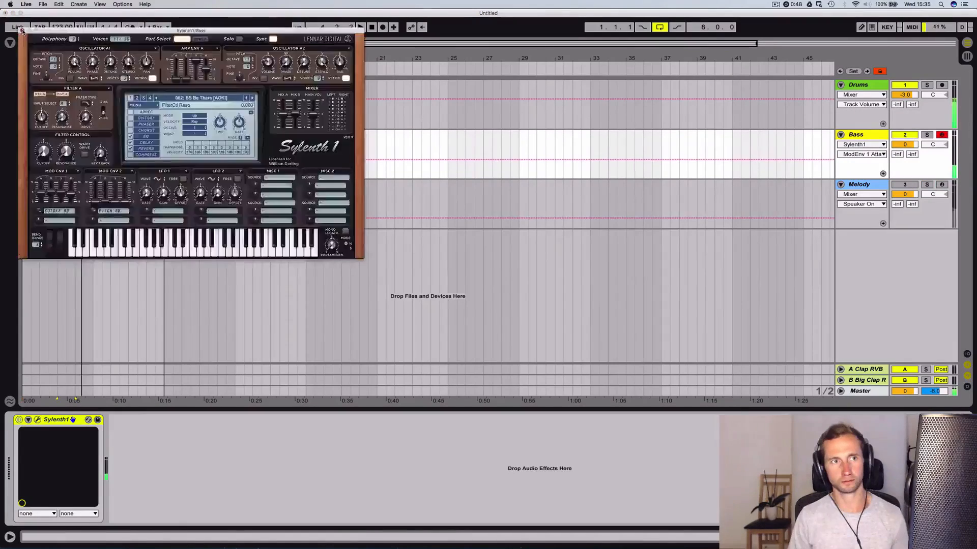
Play back the bass notes in bars 1 to 3 with the drums and reopen the 2 Bass clip
{"action": "left_click", "coordinate": [22, 31]}
{"action": "key", "text": "space"}
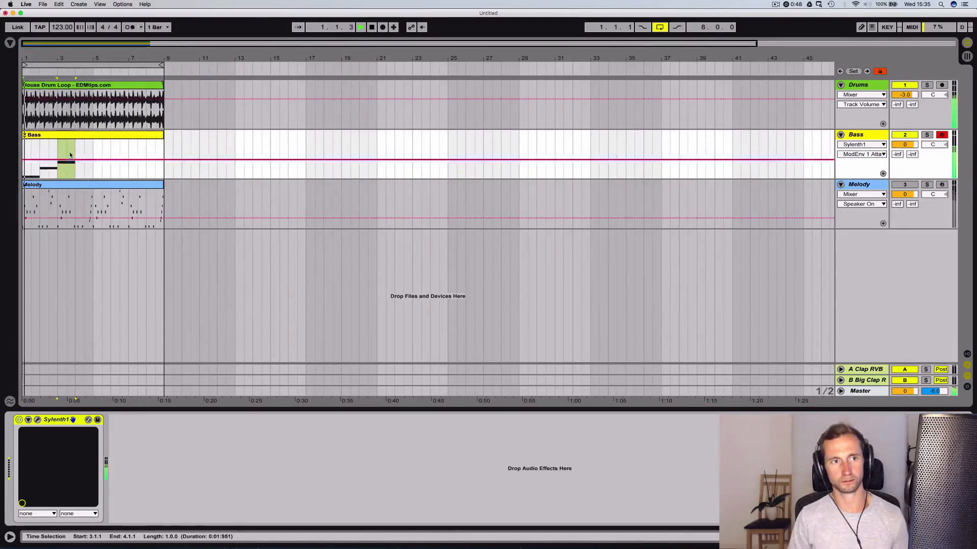
{"action": "double_click", "coordinate": [72, 134]}
{"action": "left_click", "coordinate": [541, 327]}
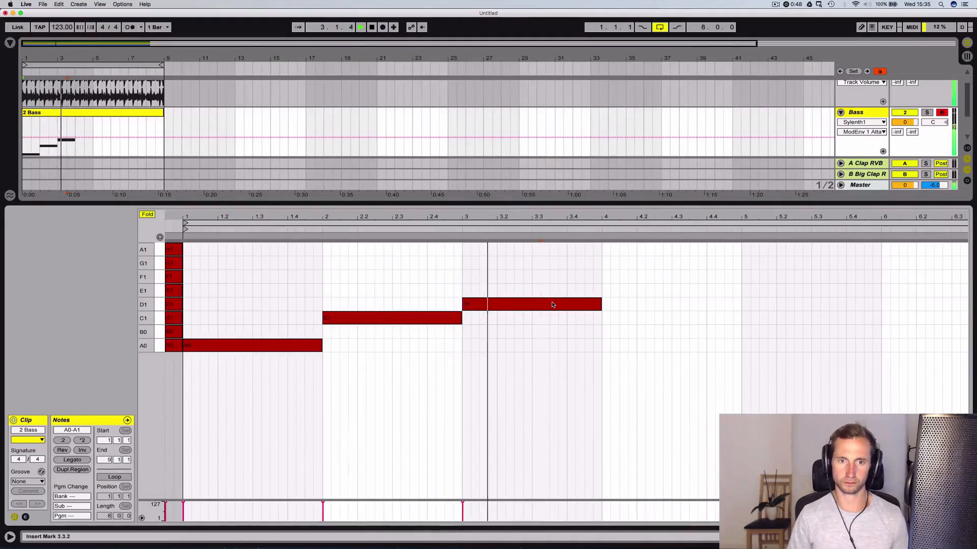
Fill bar 4 of the bass with a three-beat D1 note followed by a one-beat C1 note
{"action": "key", "text": "space"}
{"action": "left_click_drag", "start_coordinate": [558, 306], "coordinate": [708, 304]}
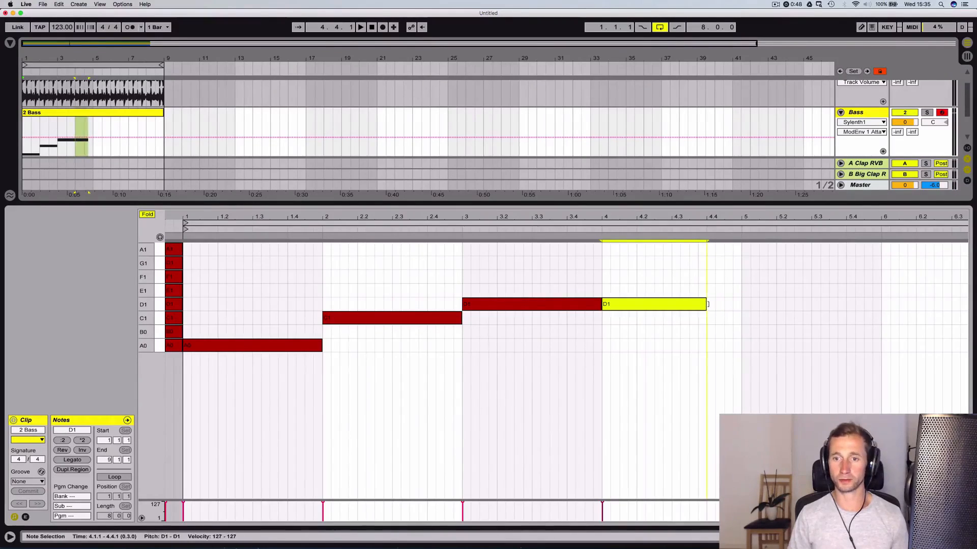
{"action": "double_click", "coordinate": [710, 319]}
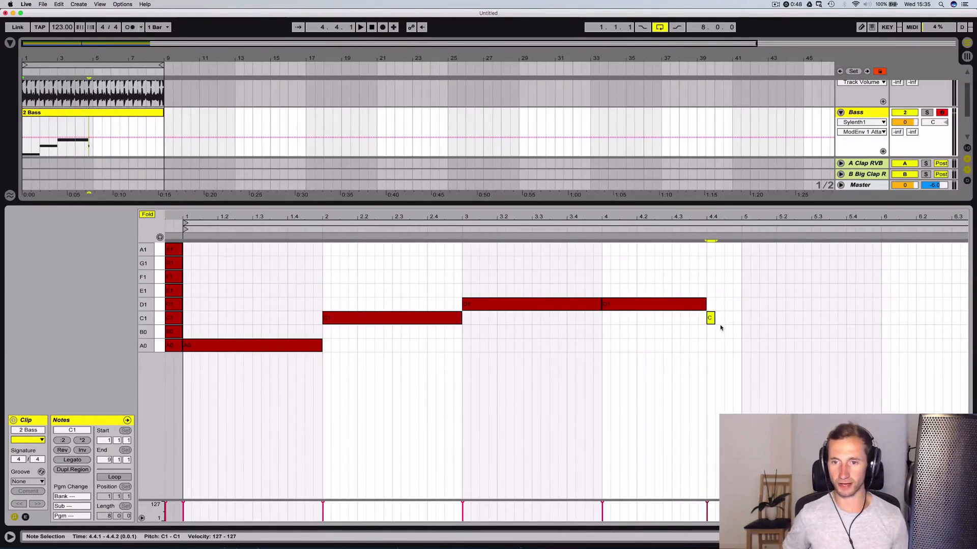
{"action": "left_click_drag", "start_coordinate": [718, 319], "coordinate": [741, 318]}
{"action": "left_click", "coordinate": [681, 305]}
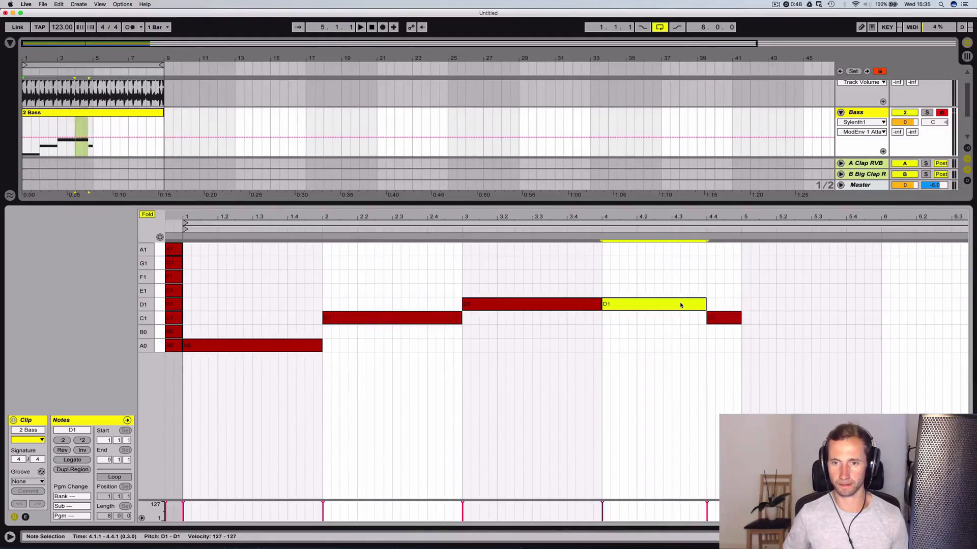
{"action": "left_click", "coordinate": [719, 318]}
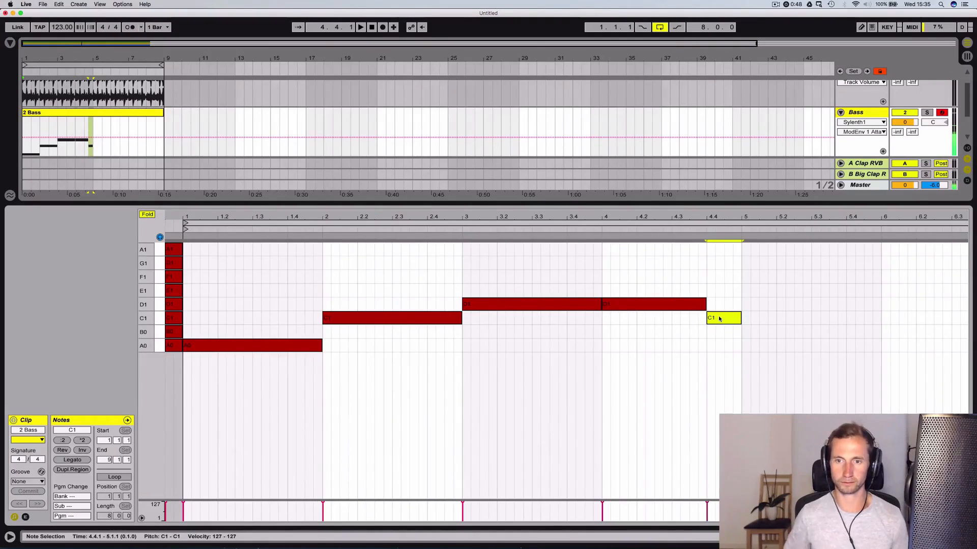
Play back the four-bar bass line over the drums and switch to the Bass track's device view
{"action": "key", "text": "space"}
{"action": "left_click", "coordinate": [721, 290]}
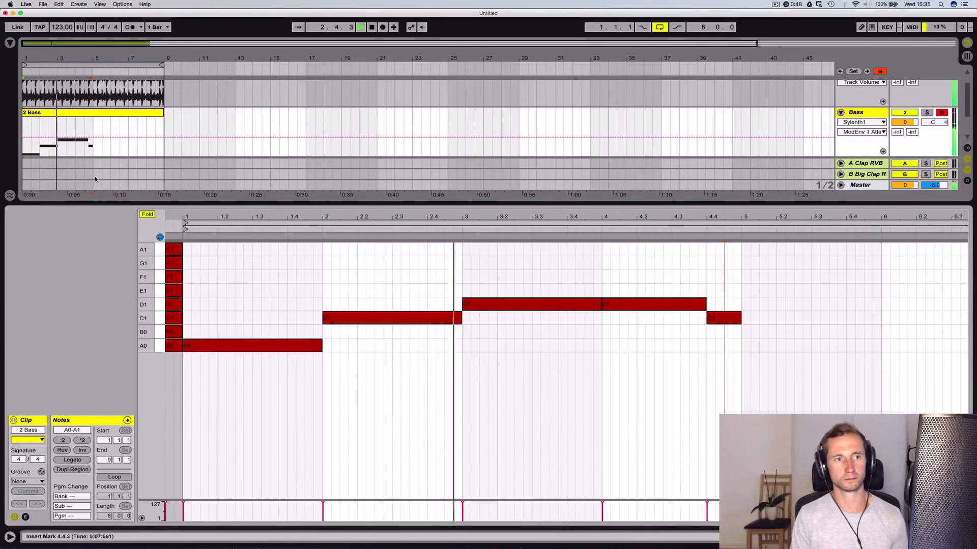
{"action": "key", "text": "shift+Tab"}
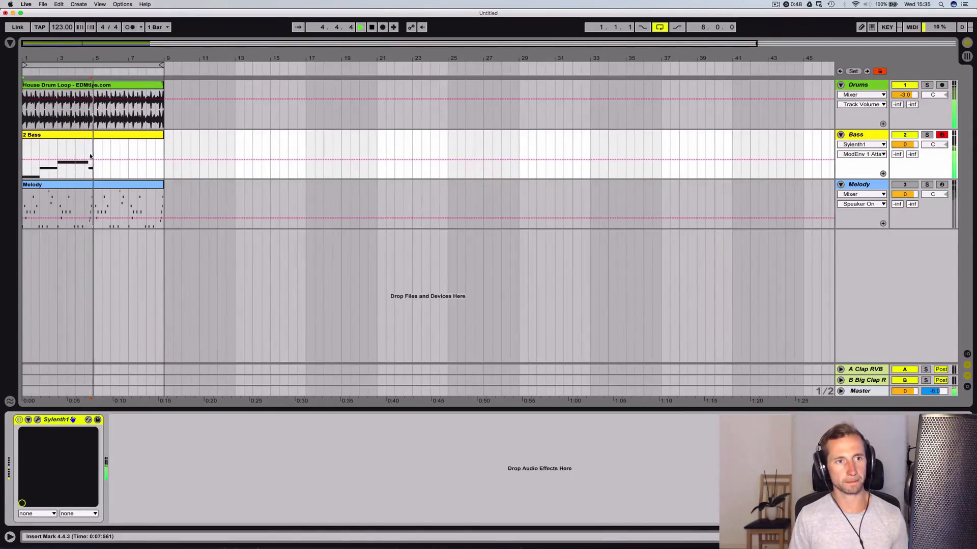
{"action": "key", "text": "space"}
Duplicate the first four bars of the 2 Bass clip into bars 5 to 8 and reactivate the Melody track
{"action": "left_click_drag", "start_coordinate": [93, 158], "coordinate": [22, 154]}
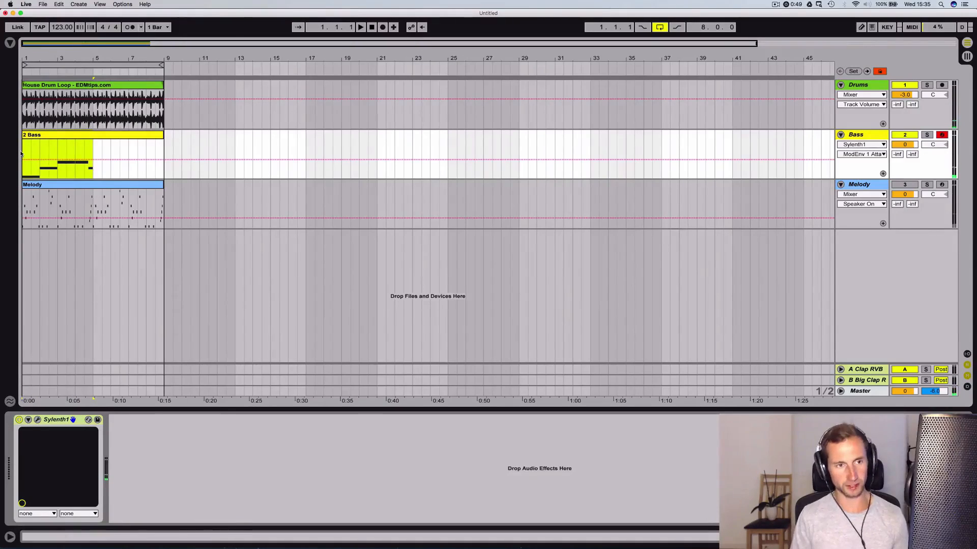
{"action": "key", "text": "super+d"}
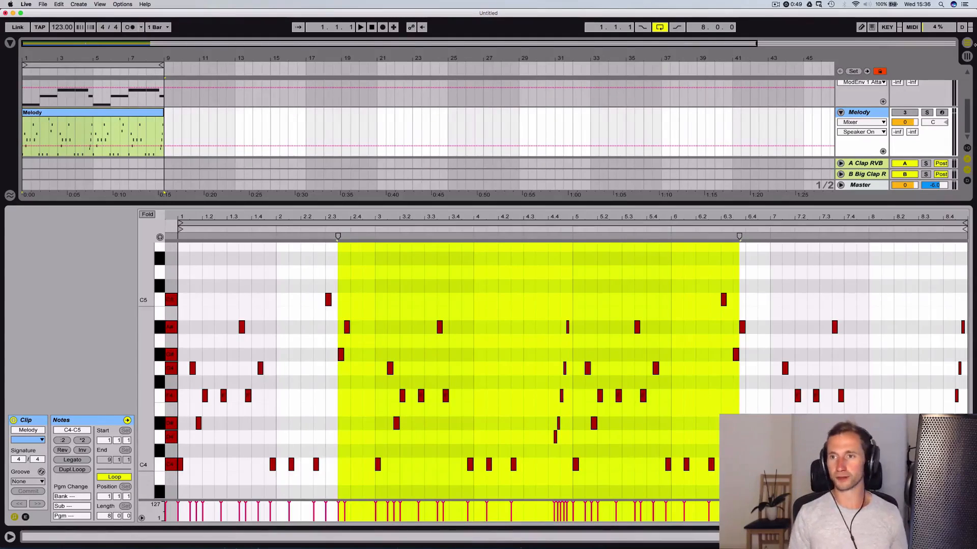
{"action": "left_click", "coordinate": [904, 112]}
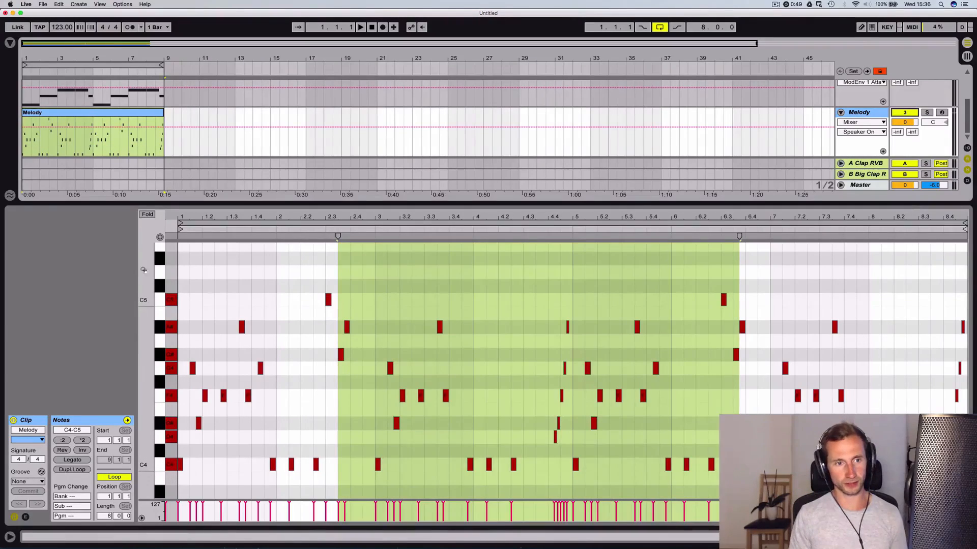
Transpose all notes of the Melody clip, including its guide notes, down three semitones to span A3 to A4, with the editor unfolded
{"action": "left_click", "coordinate": [151, 216]}
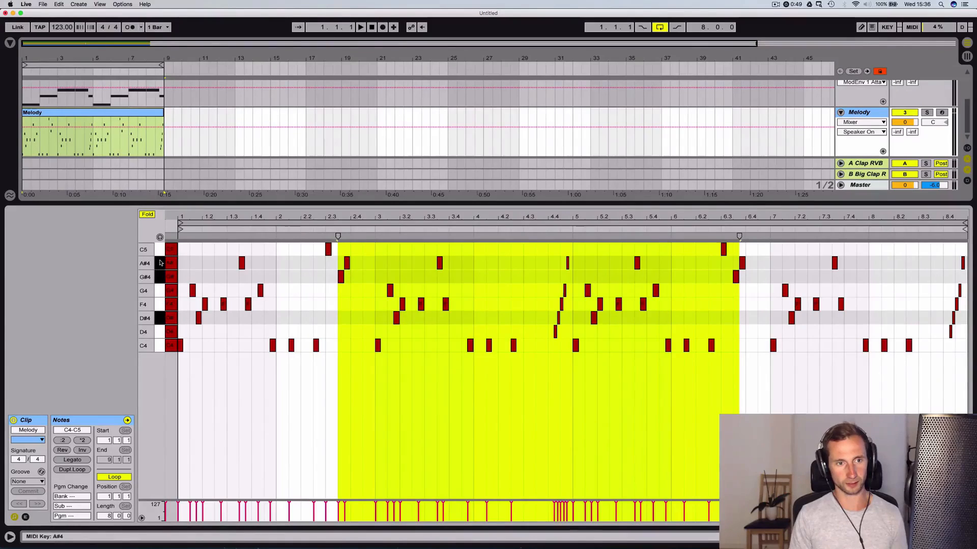
{"action": "key", "text": "f"}
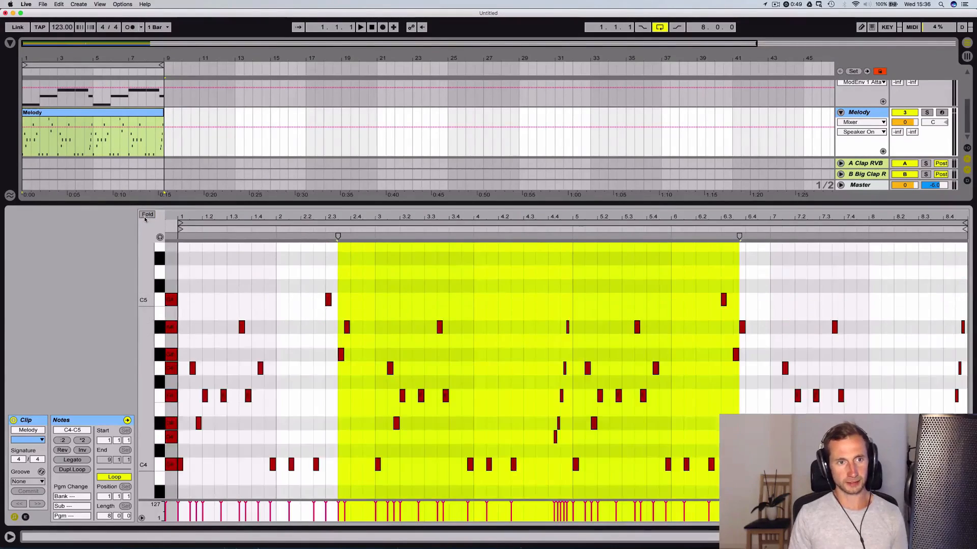
{"action": "left_click", "coordinate": [215, 481]}
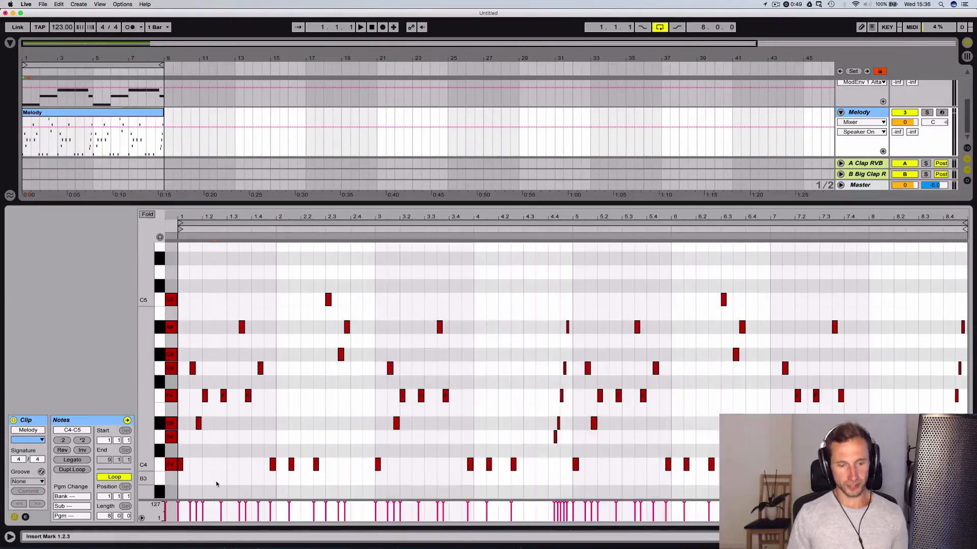
{"action": "key", "text": "super+a"}
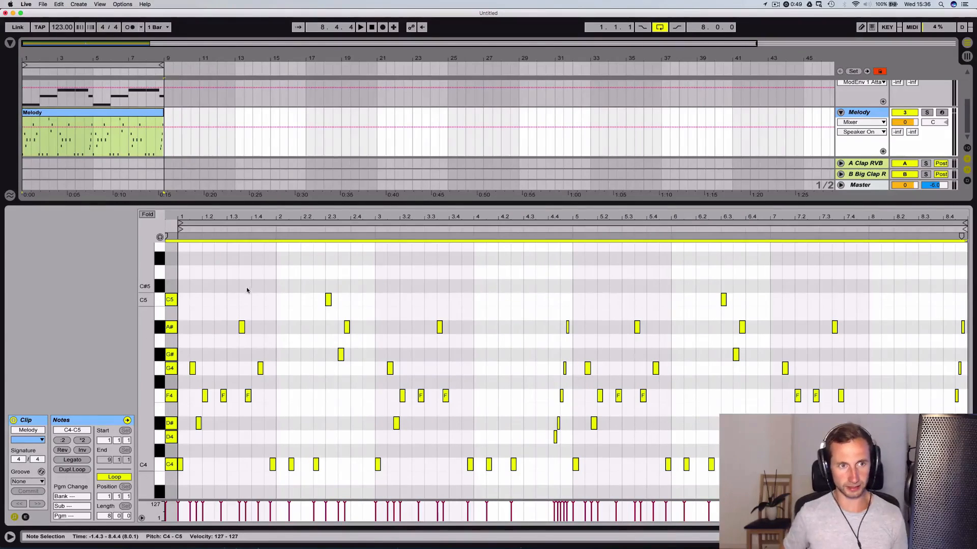
{"action": "scroll", "coordinate": [238, 330], "scroll_direction": "down", "scroll_amount": 6}
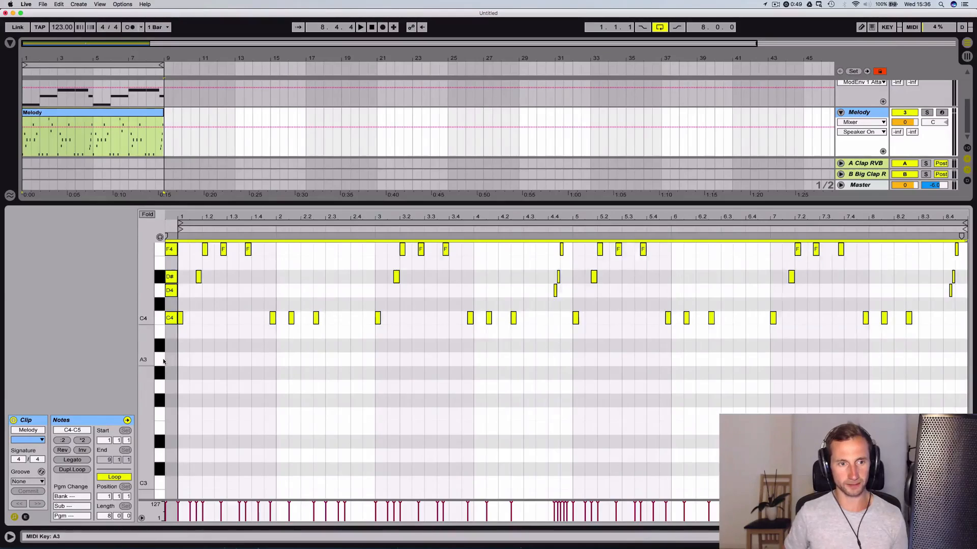
{"action": "key", "text": "Down"}
{"action": "key", "text": "Down"}
{"action": "key", "text": "Down"}
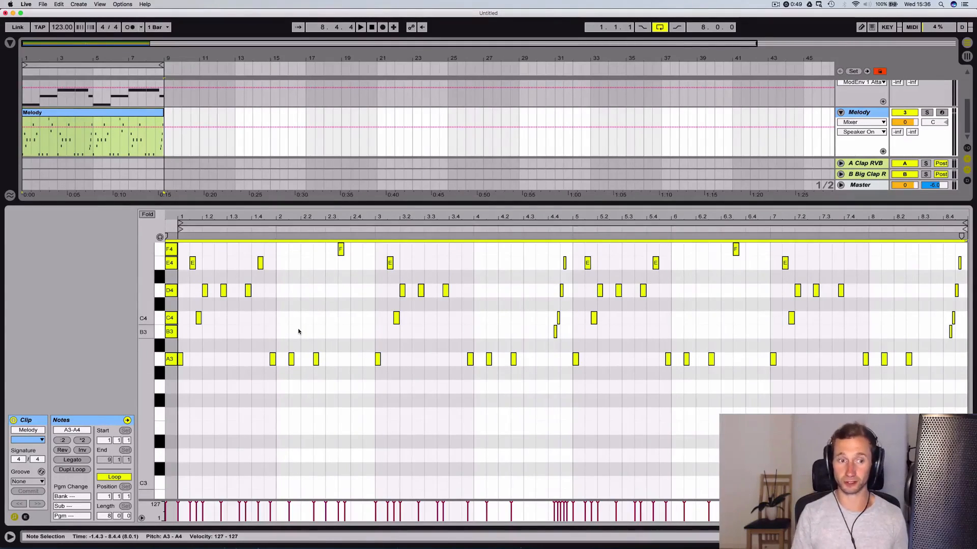
Return to the arrangement and play back the transposed melody with the A minor bass and the drums
{"action": "key", "text": "shift+Tab"}
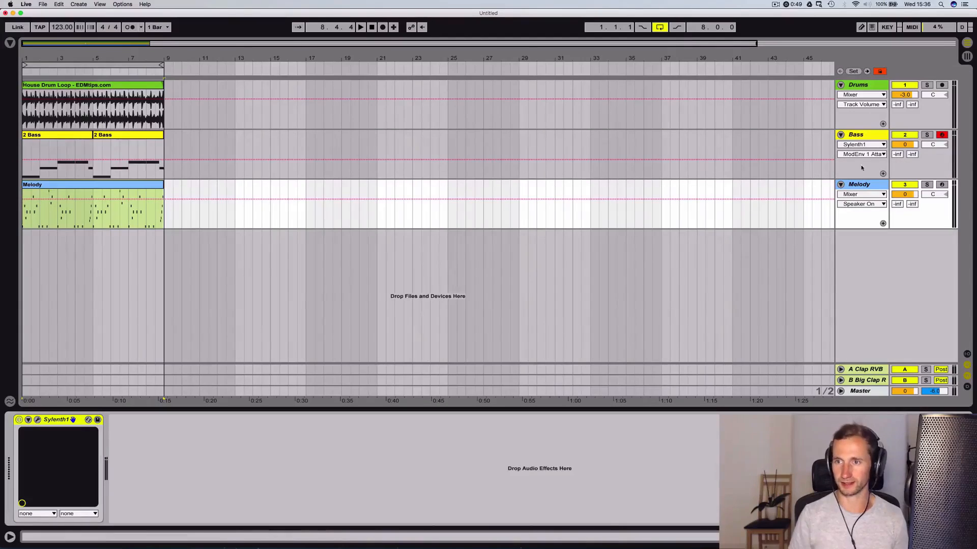
{"action": "left_click", "coordinate": [115, 220]}
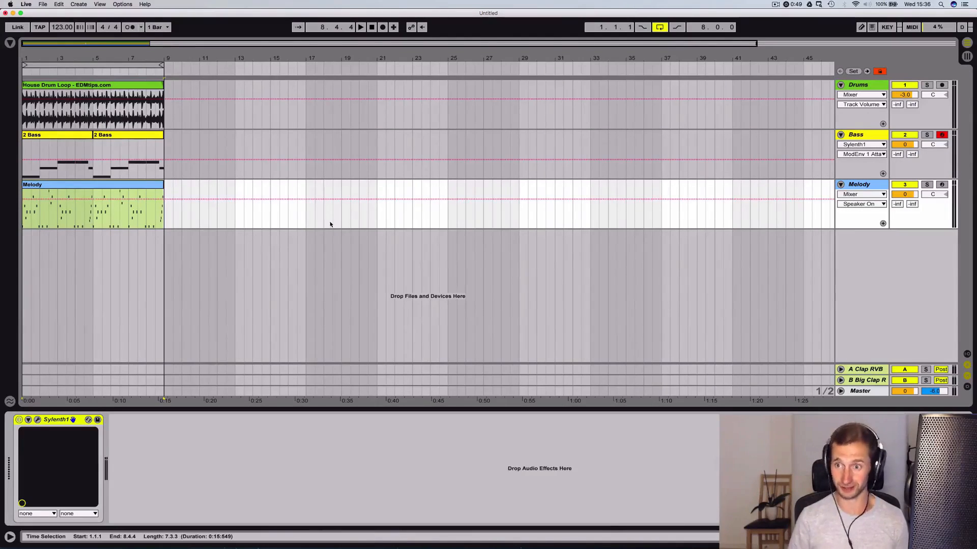
{"action": "key", "text": "space"}
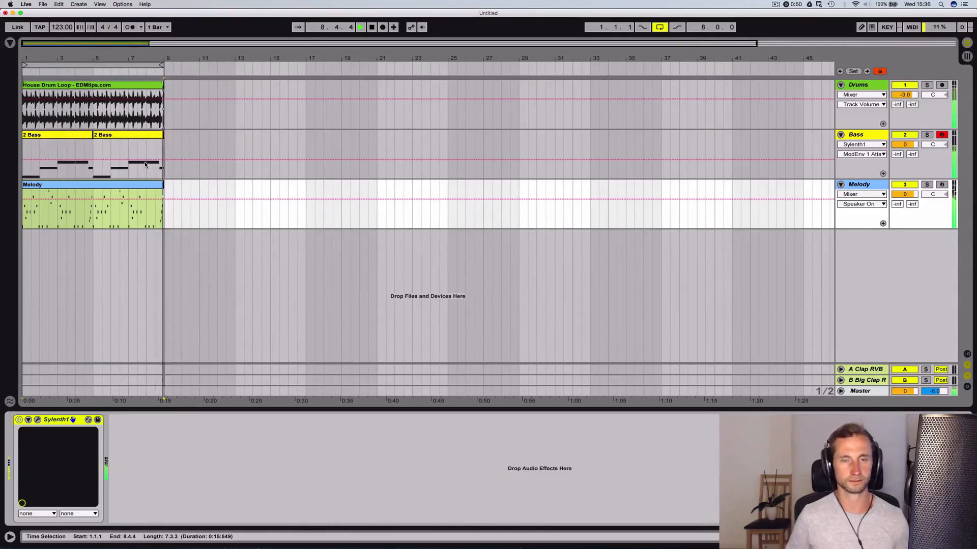
{"action": "key", "text": "space"}
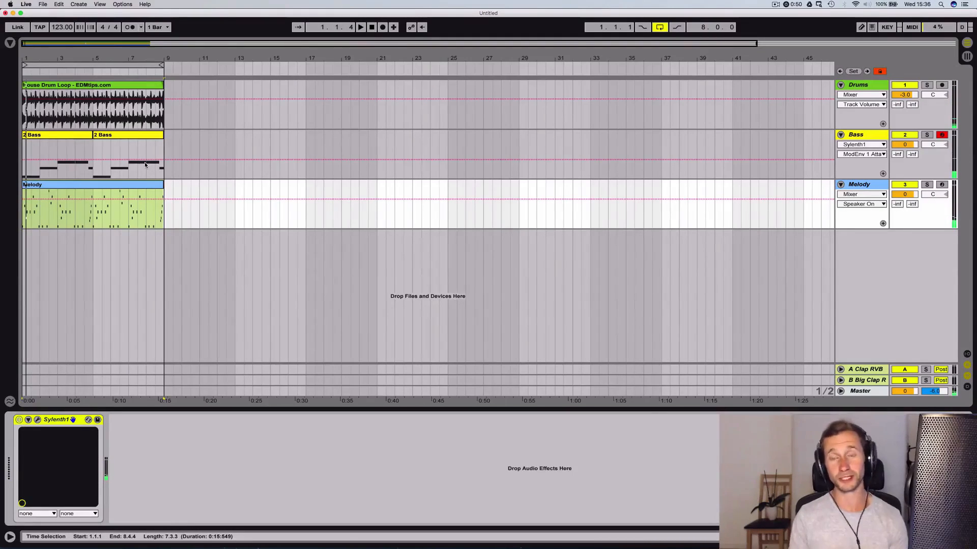